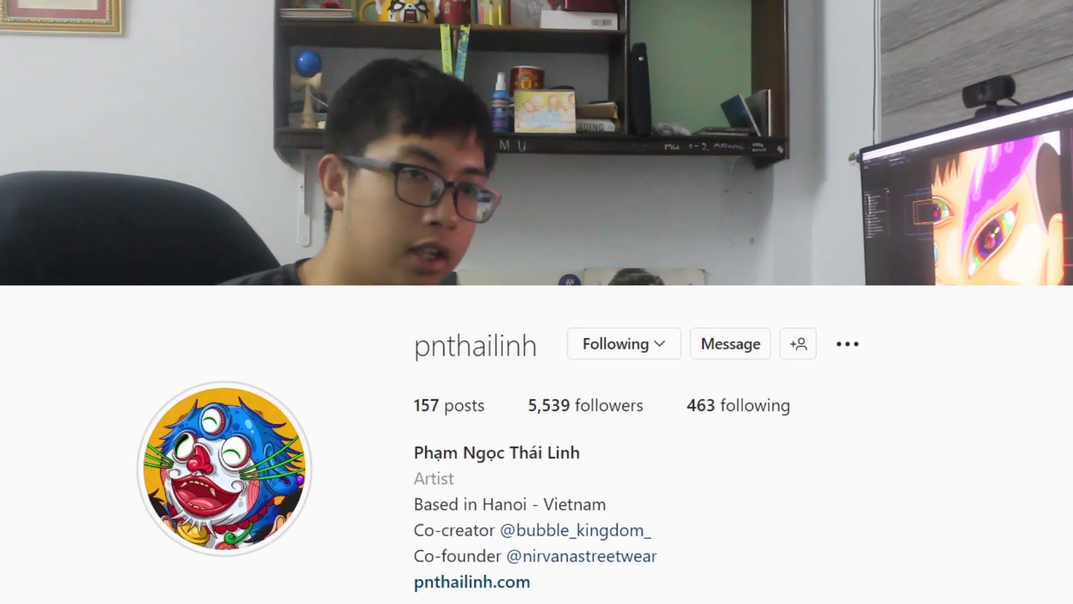
Step: Browse the artwork posts on the artist's Instagram profile
scroll(1047, 160, down, 8)
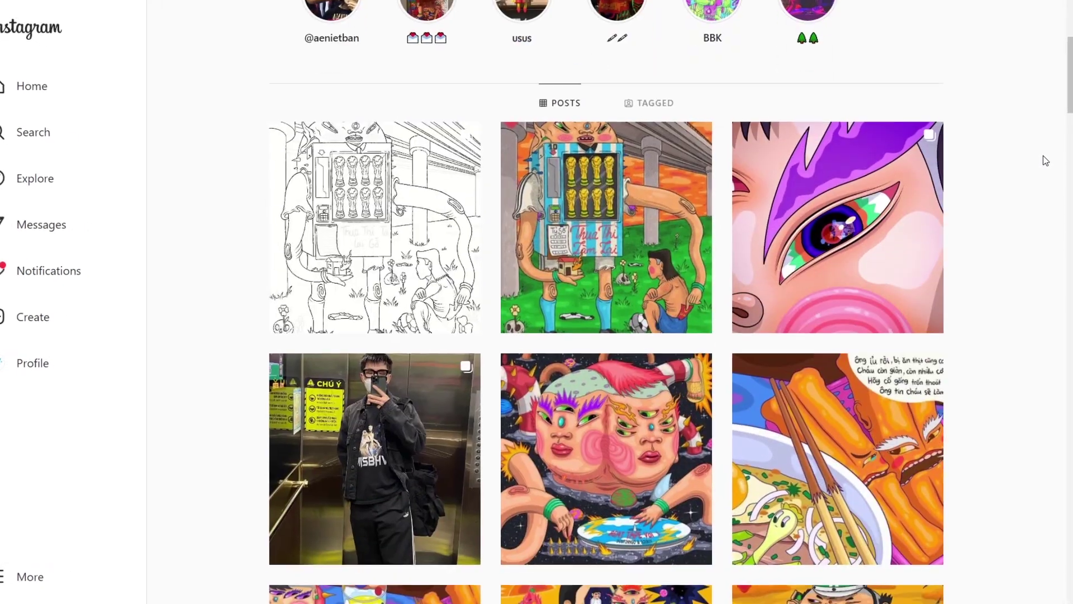
scroll(1048, 159, down, 10)
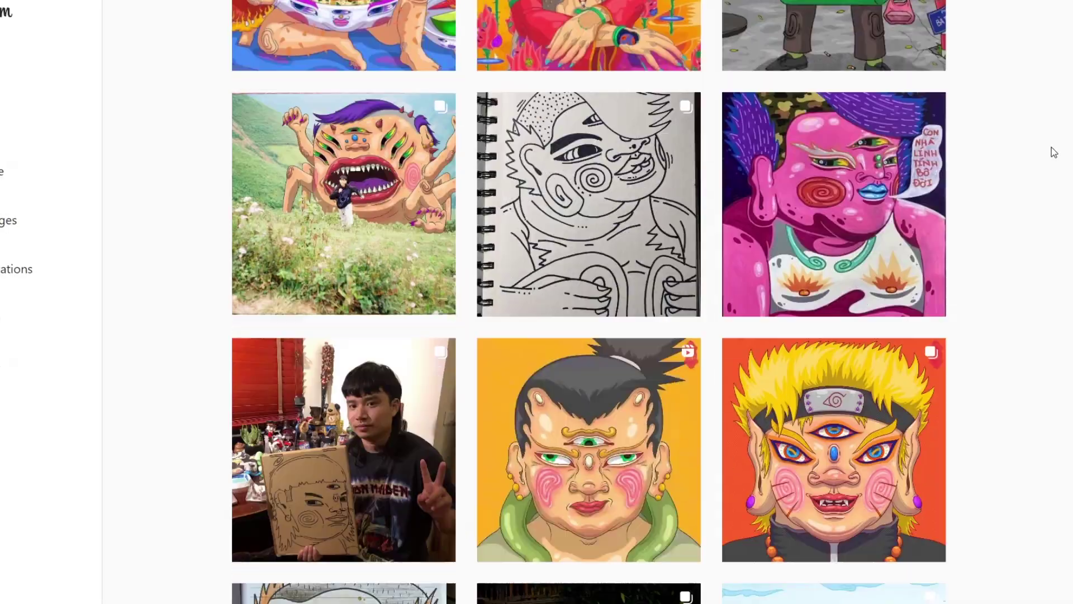
scroll(1056, 150, down, 15)
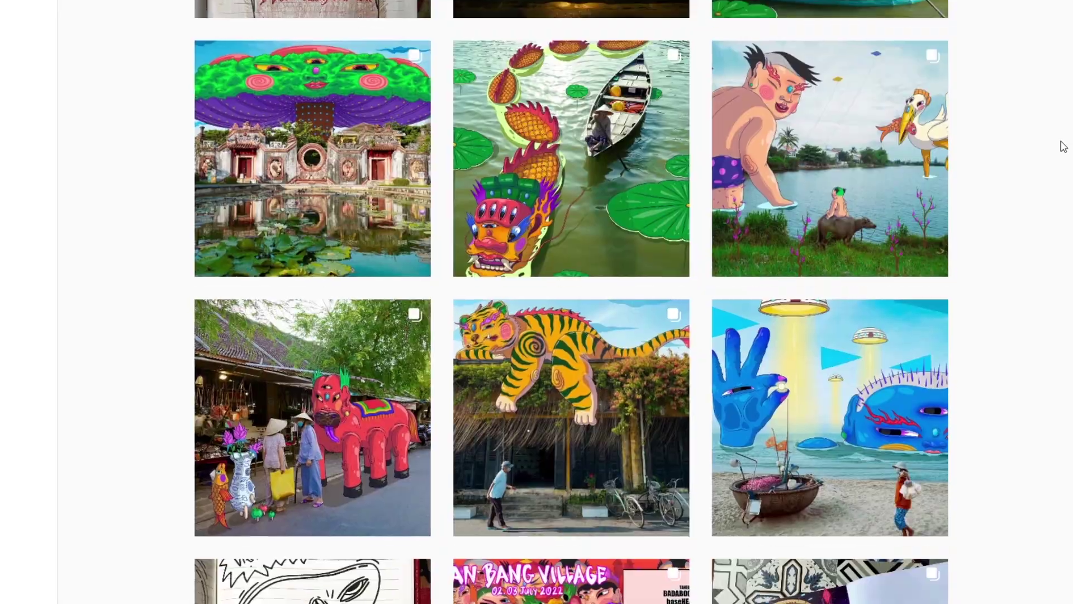
scroll(1065, 144, down, 10)
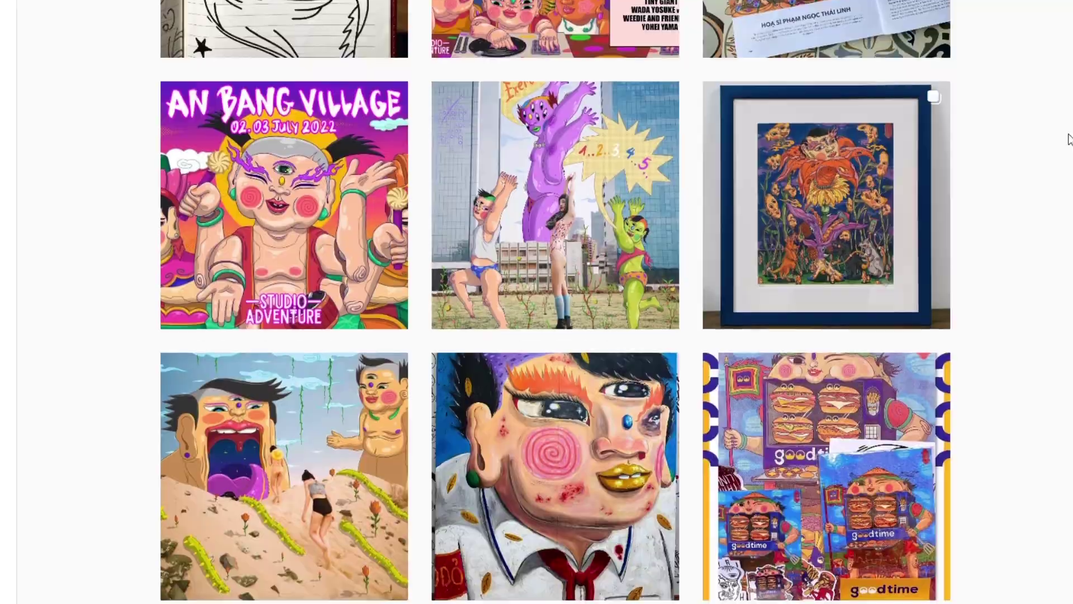
scroll(1069, 138, down, 3)
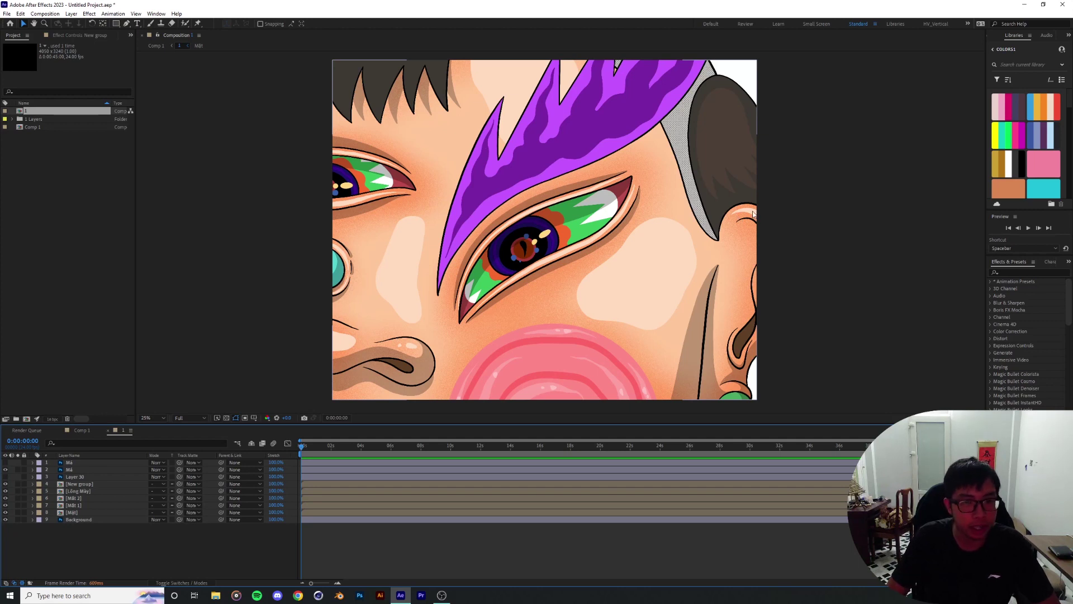
Step: Examine the illustration's layer stack in After Effects, the contents of the Mắt 1 precomp and the eye artwork up close
drag(106, 540, 75, 462)
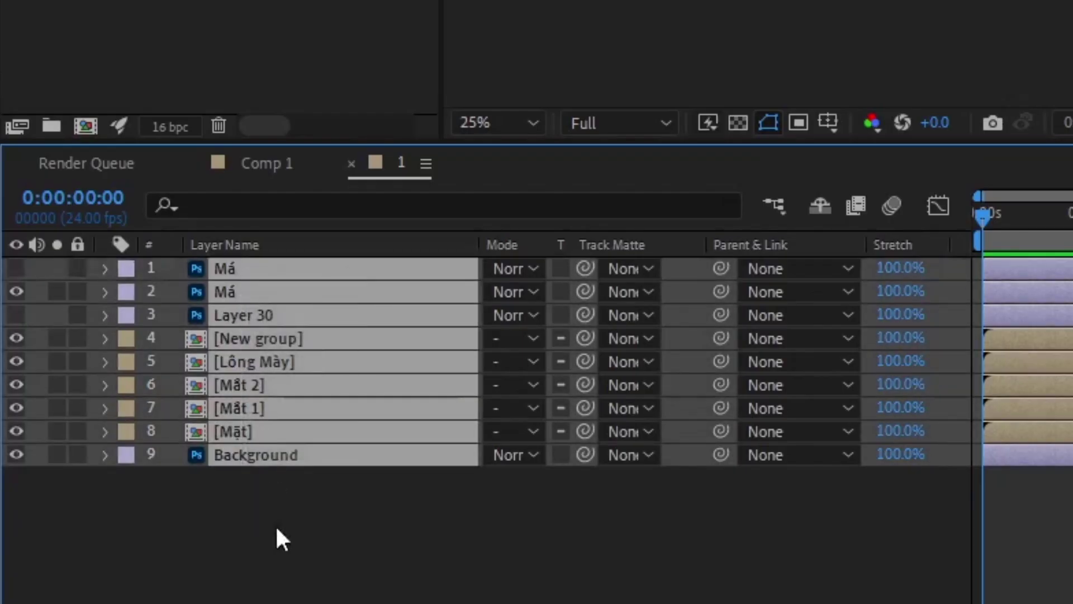
double_click(216, 288)
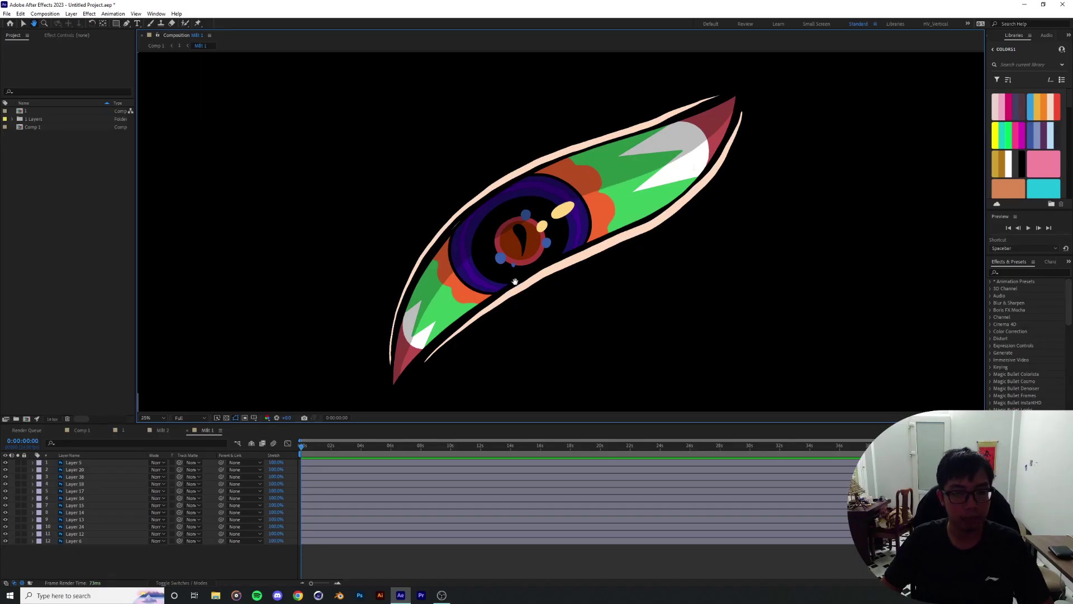
scroll(514, 283, up, 2)
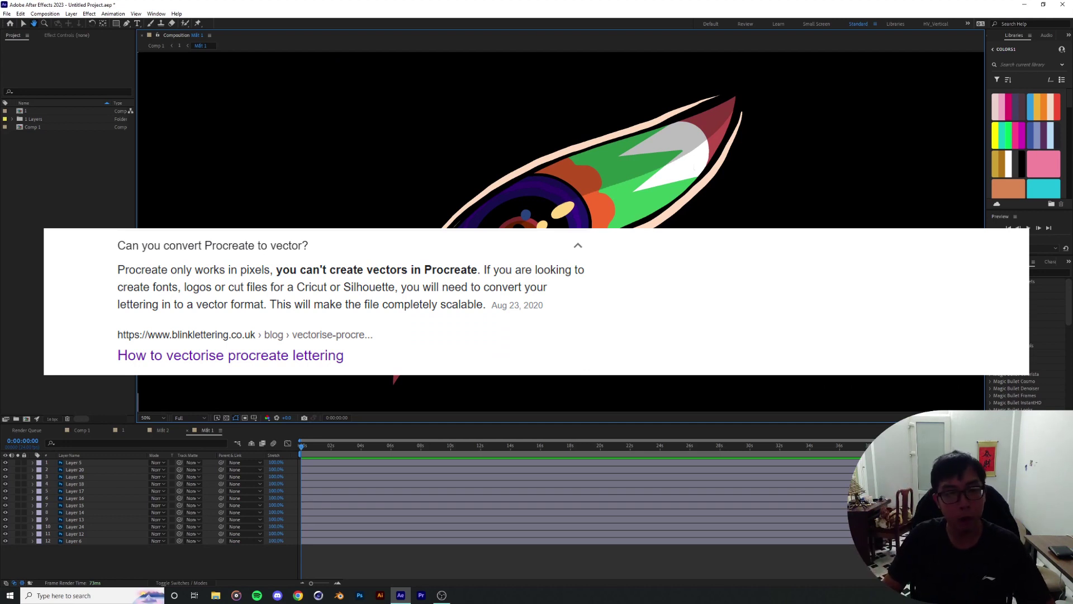
click(168, 431)
click(120, 431)
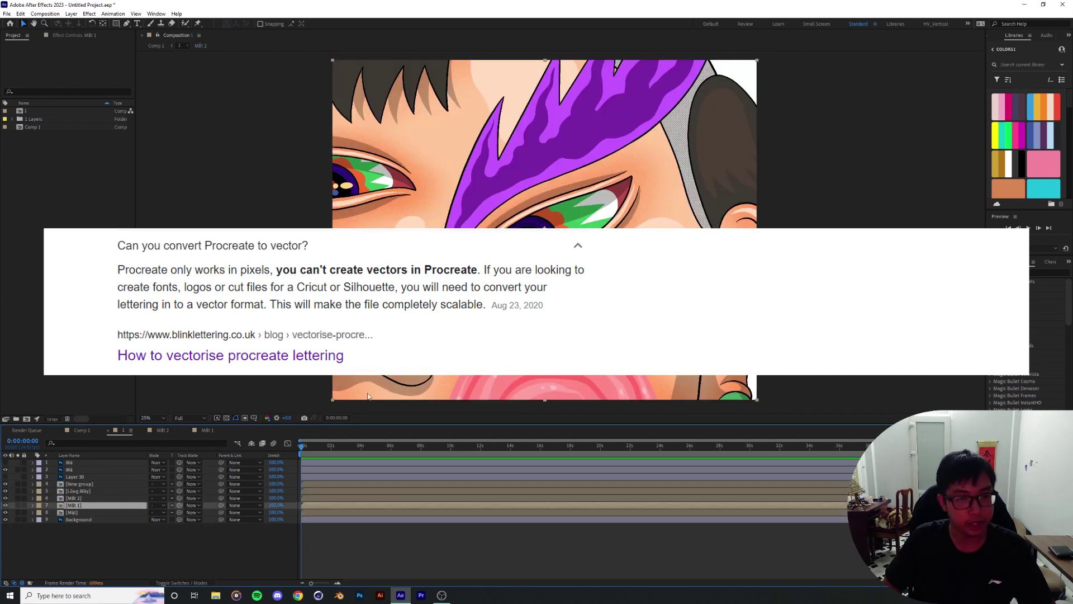
click(538, 290)
scroll(537, 291, up, 2)
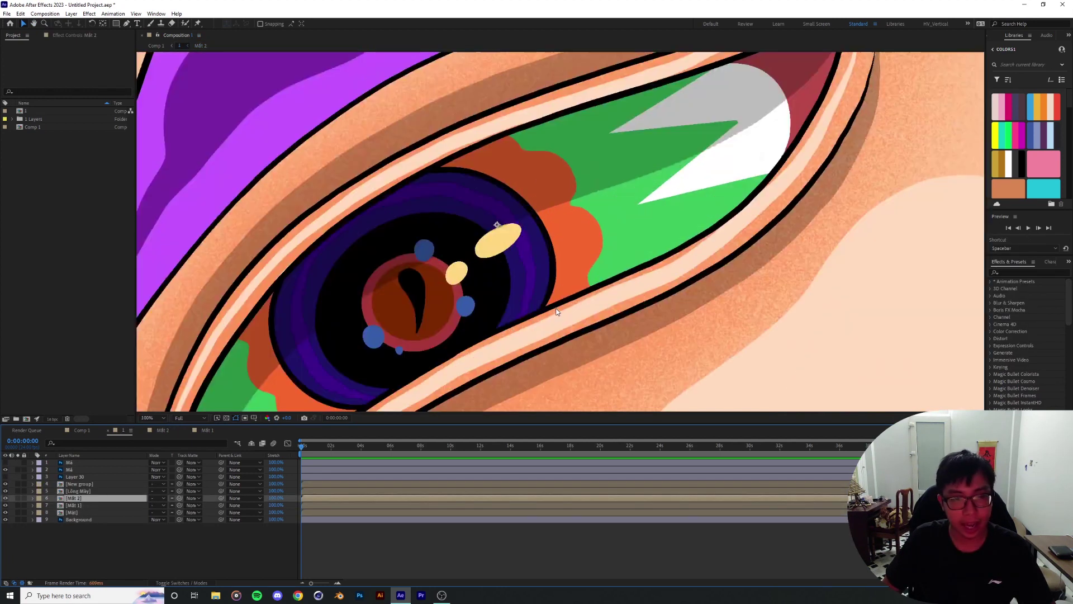
drag(450, 384, 474, 358)
scroll(534, 295, down, 2)
scroll(533, 295, up, 2)
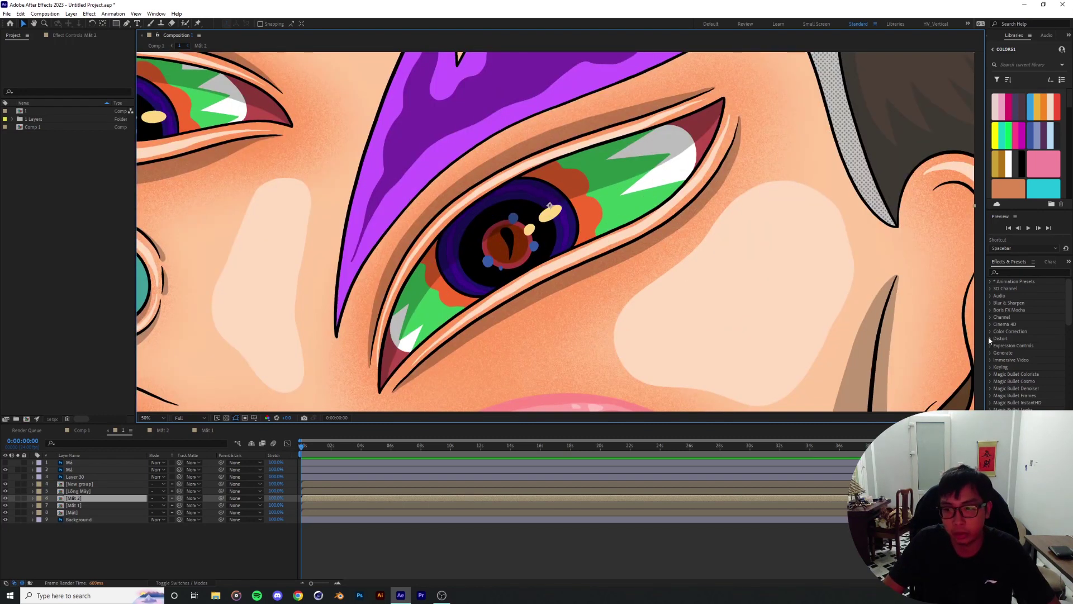
Step: Try the CC Smear distortion effect on the Mắt 2 layer
click(990, 338)
scroll(1014, 337, down, 3)
double_click(1019, 356)
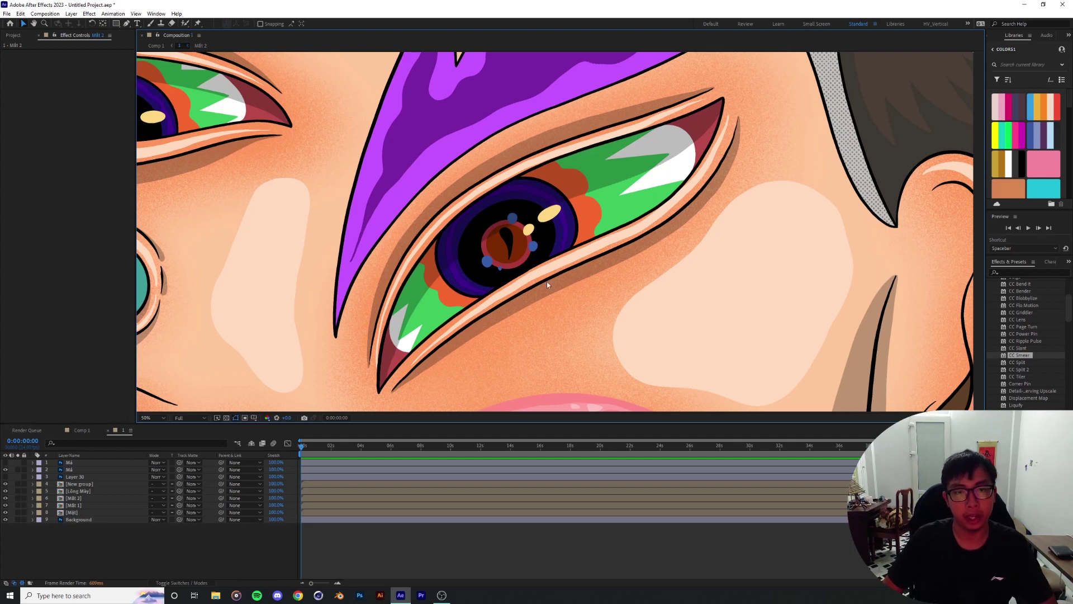
scroll(447, 245, down, 1)
scroll(534, 263, up, 1)
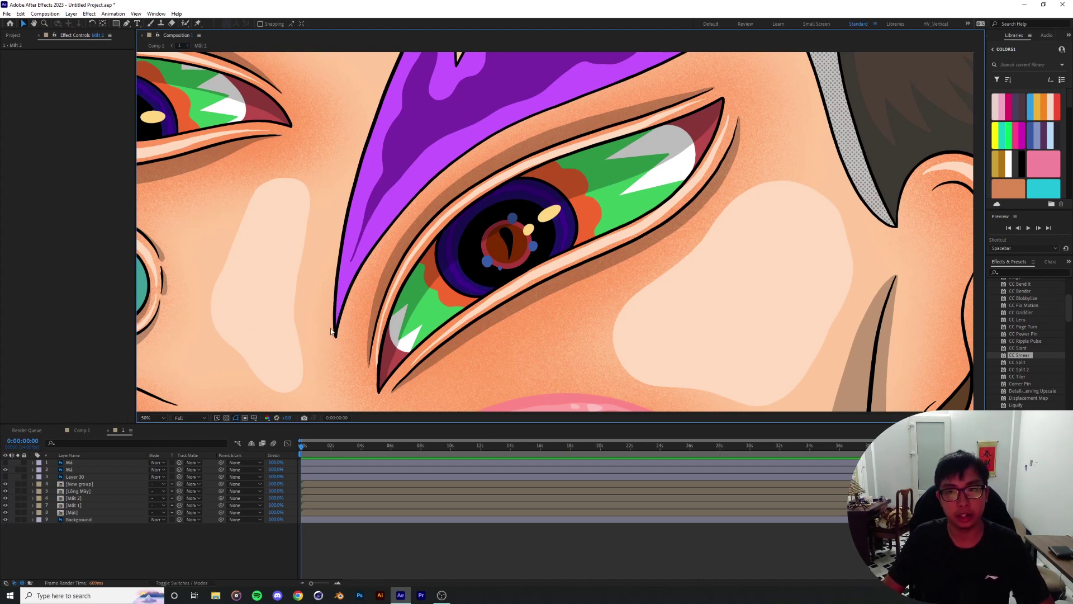
Step: Open Comp 1 and duplicate its [1] illustration layer
click(81, 430)
drag(431, 273, 627, 253)
scroll(492, 274, up, 1)
scroll(627, 252, down, 1)
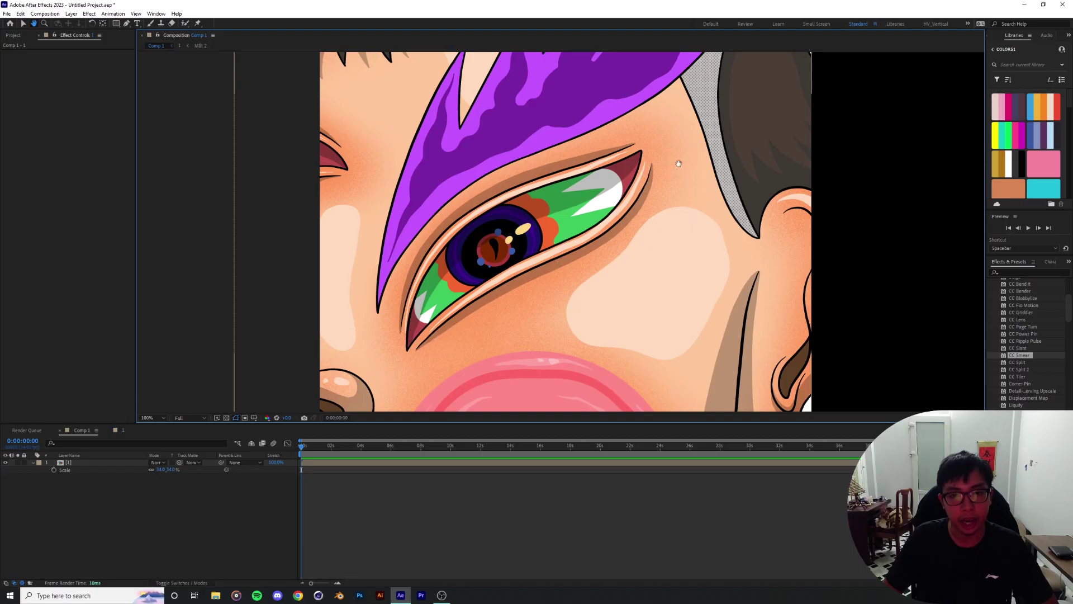
drag(524, 275, 375, 285)
click(91, 463)
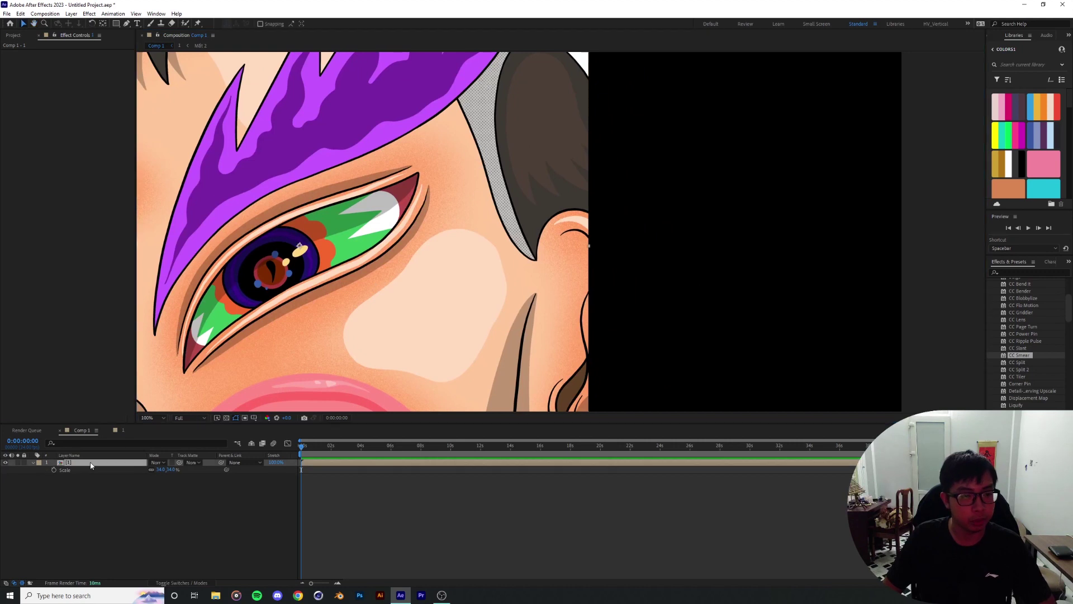
key(ctrl+d)
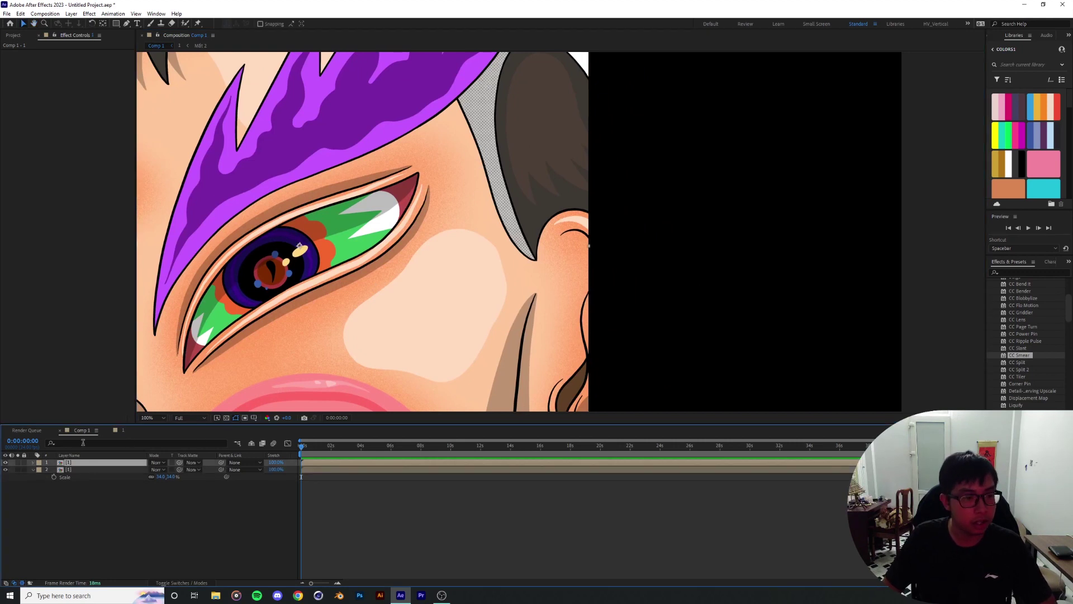
Step: Move the lower [1] layer sideways so it sits beside the original, and set its opacity to 19%
click(89, 470)
drag(363, 254, 786, 253)
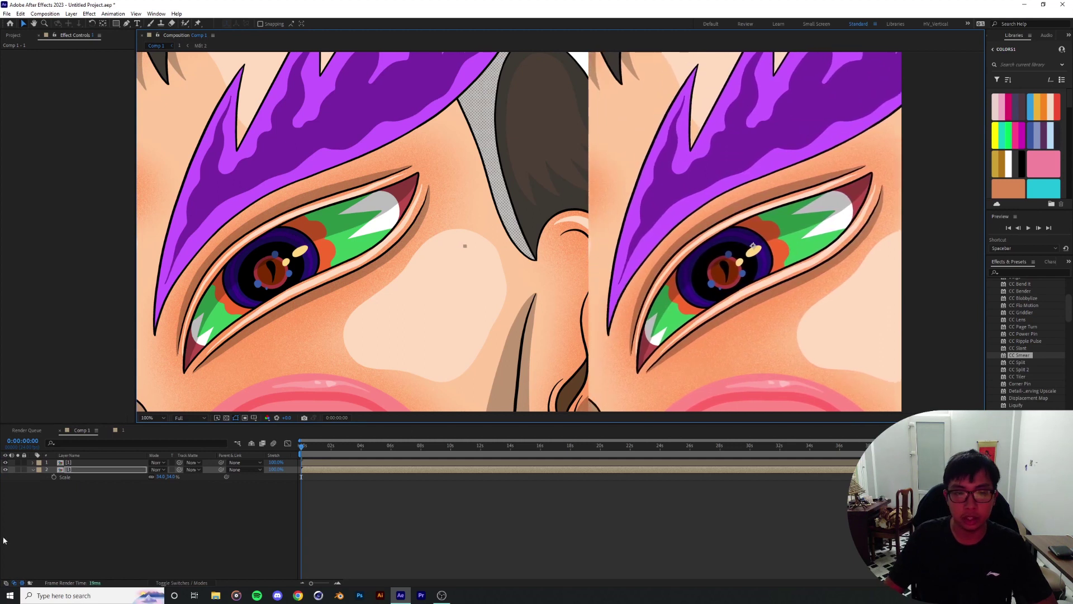
key(t)
drag(155, 477, 122, 480)
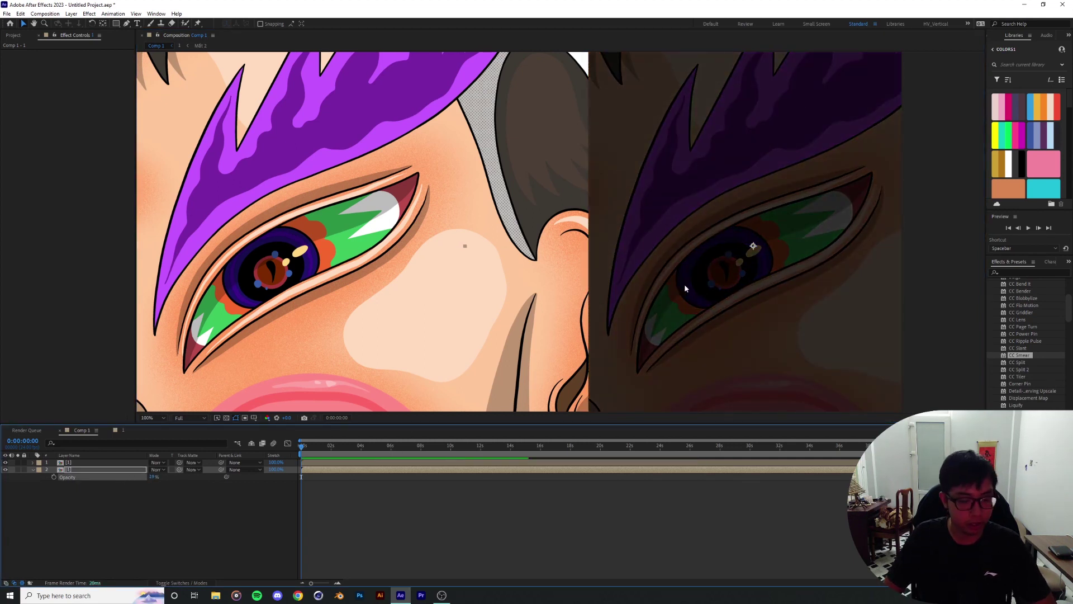
Step: Trace the eye outline on the dimmed copy as a closed shape with the Pen tool and refine its curves
key(space)
drag(720, 297, 806, 210)
drag(617, 200, 809, 228)
drag(632, 155, 435, 172)
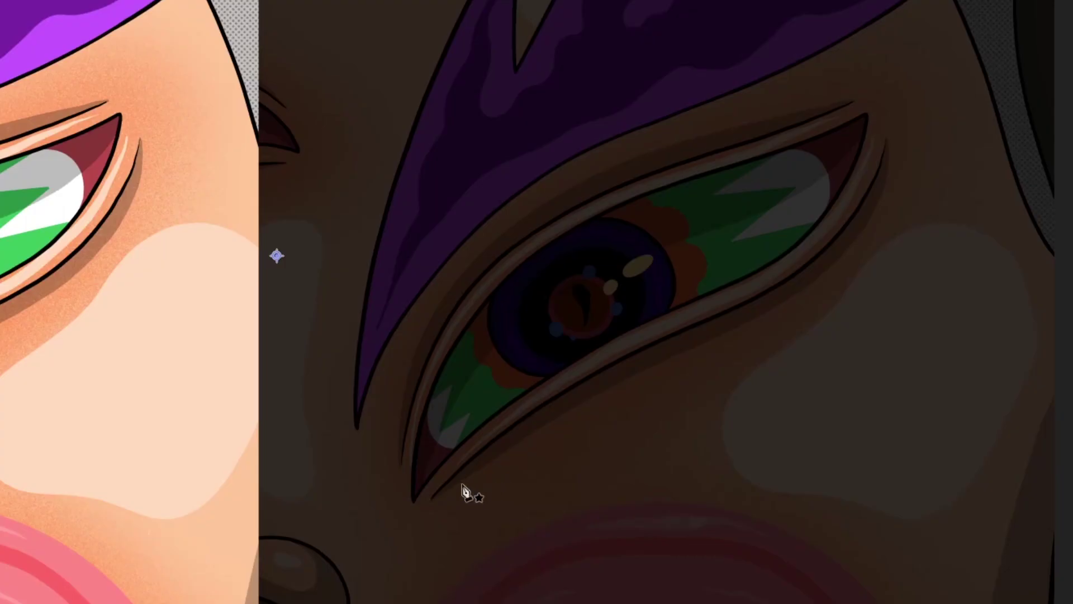
click(414, 502)
drag(537, 255, 666, 167)
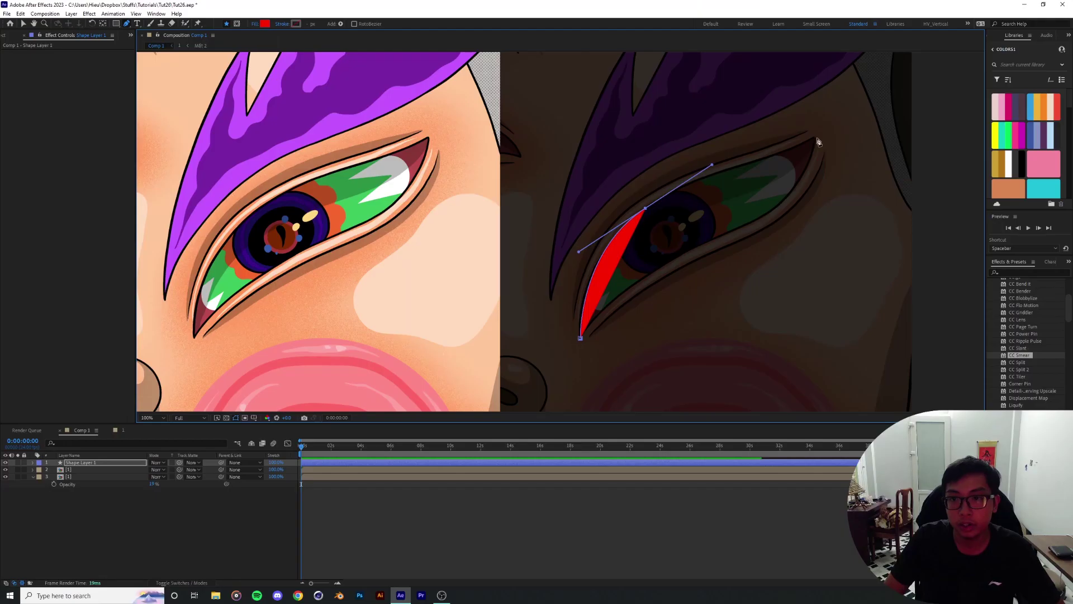
mouse_move(816, 138)
mouse_down()
mouse_move(840, 112)
mouse_move(817, 134)
mouse_up()
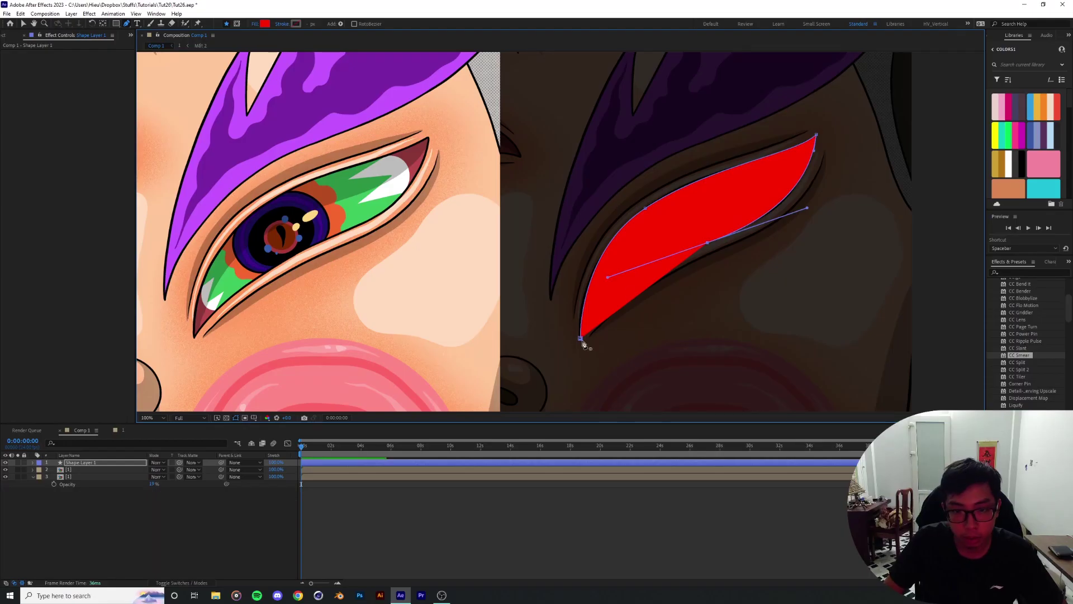
click(396, 480)
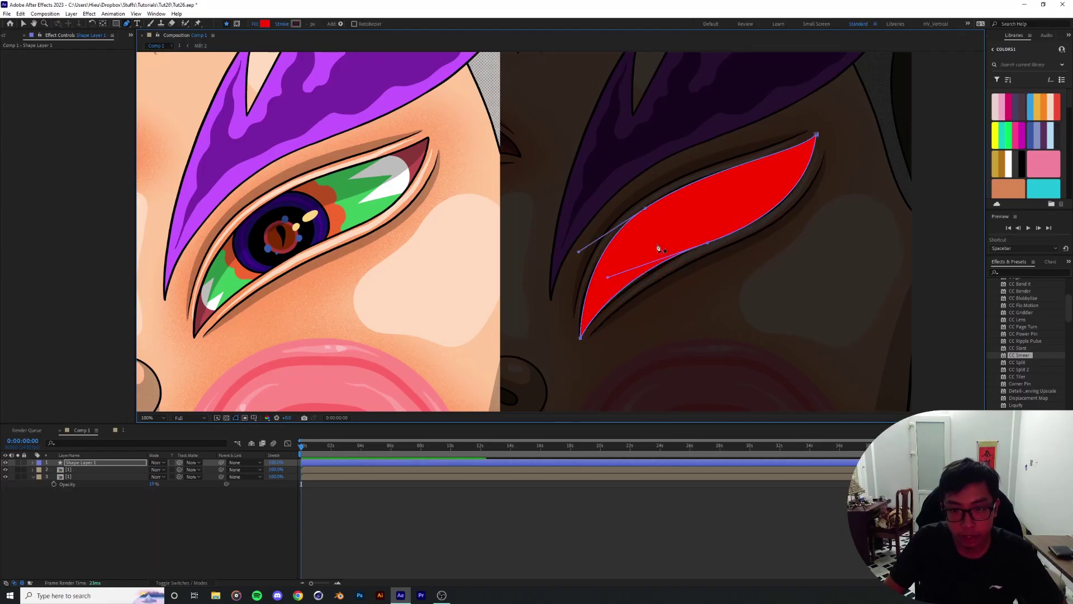
drag(607, 277, 602, 284)
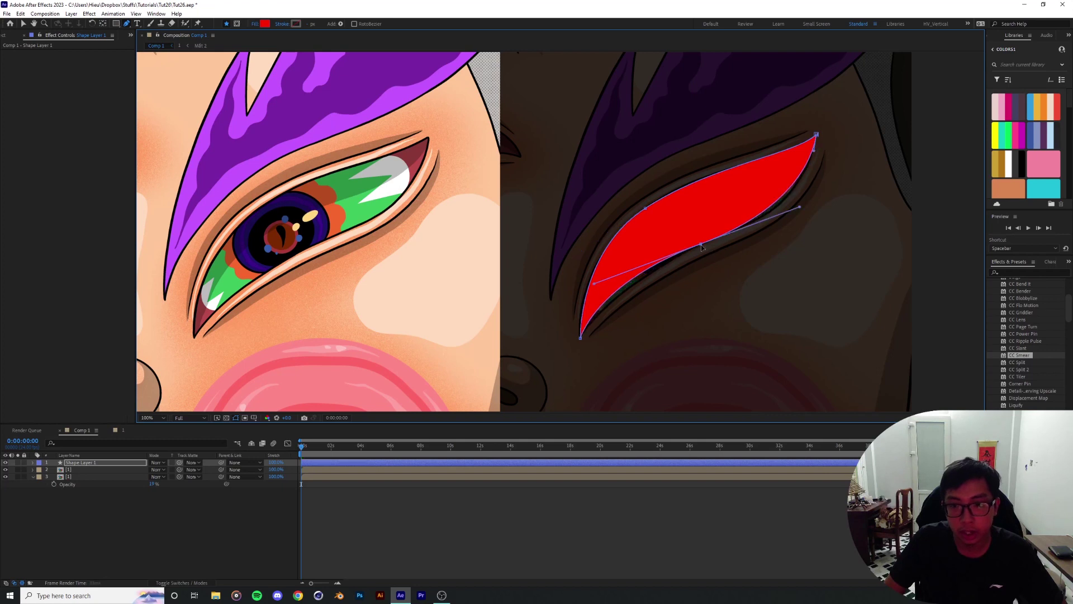
click(647, 210)
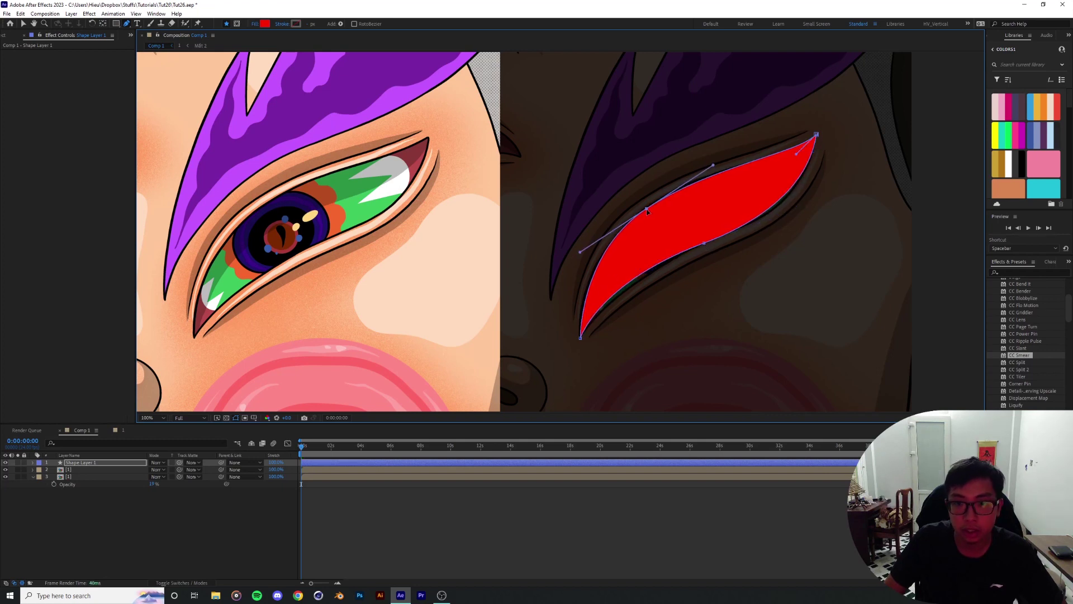
Step: Set the eye shape's fill to white (FFFFFF), sampled from the white of the original eye
click(265, 23)
click(175, 199)
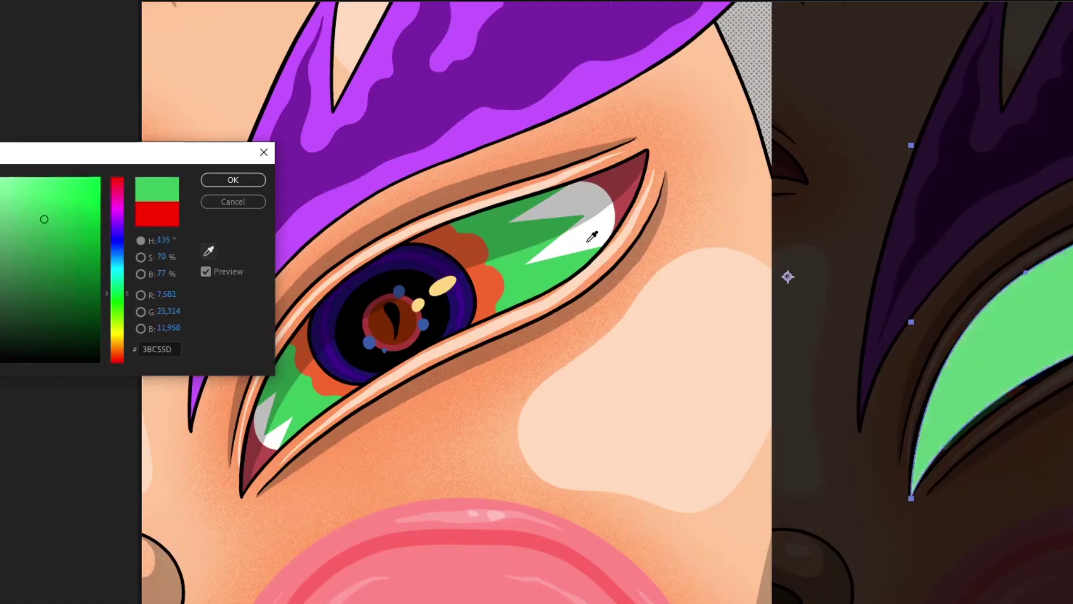
click(592, 235)
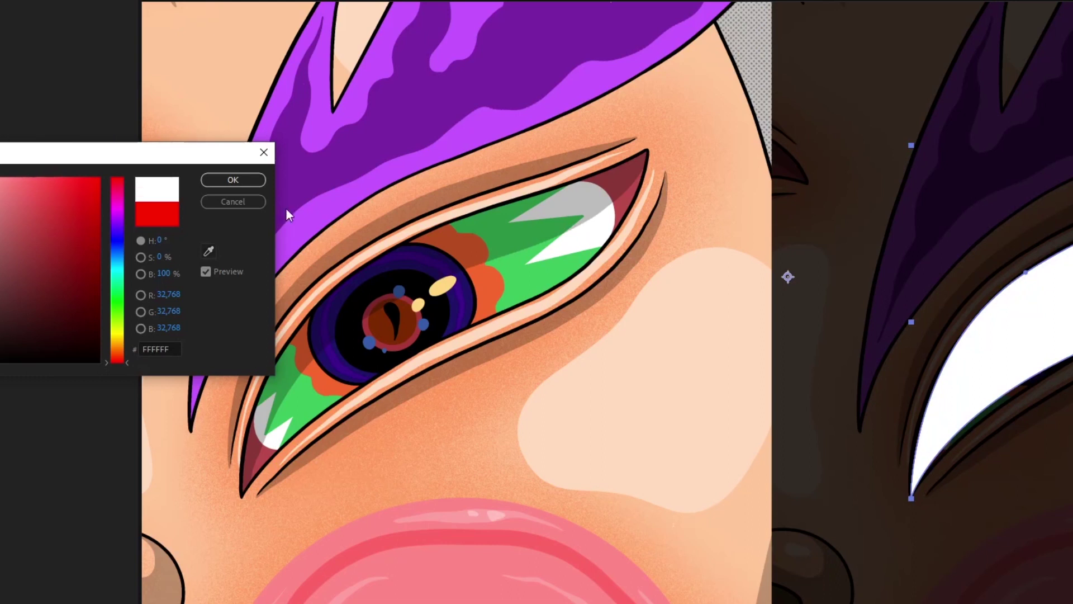
click(230, 184)
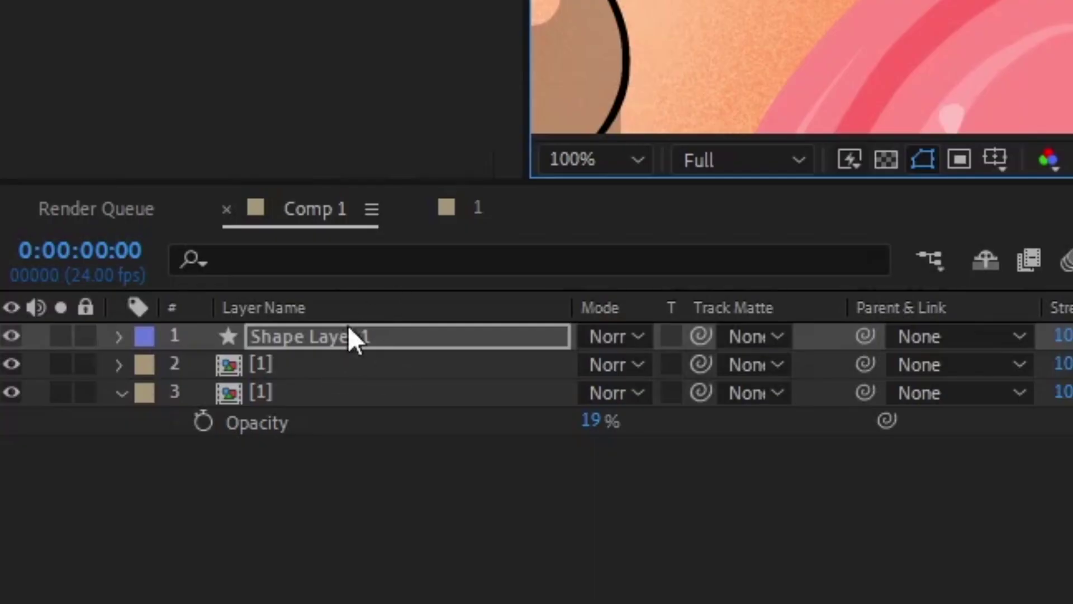
Step: Rename the eye shape layer to EYE_01
key(Return)
text(EYE_)
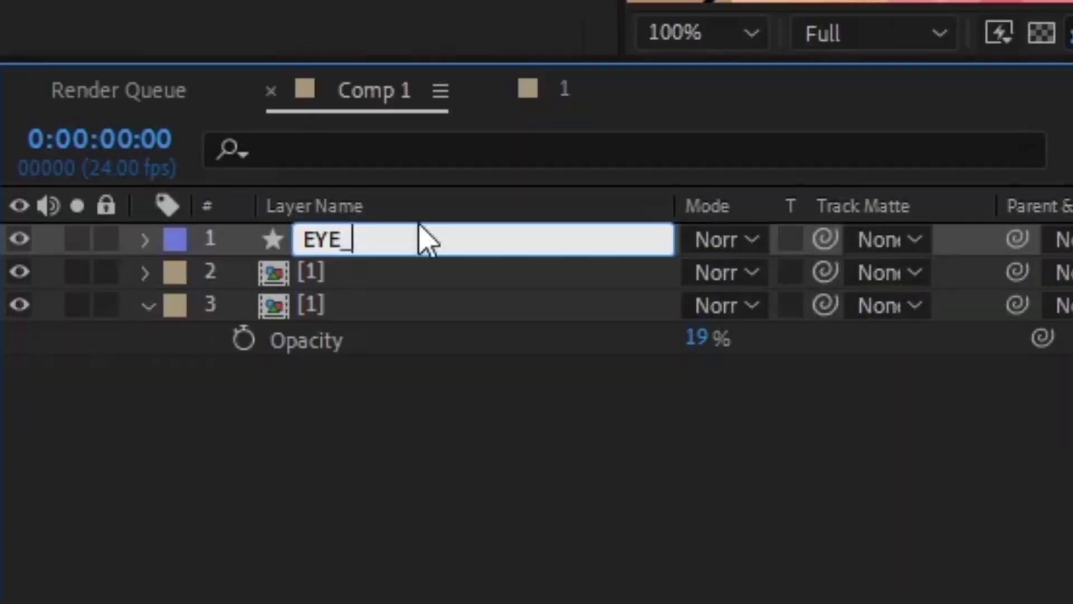
text(01)
key(Return)
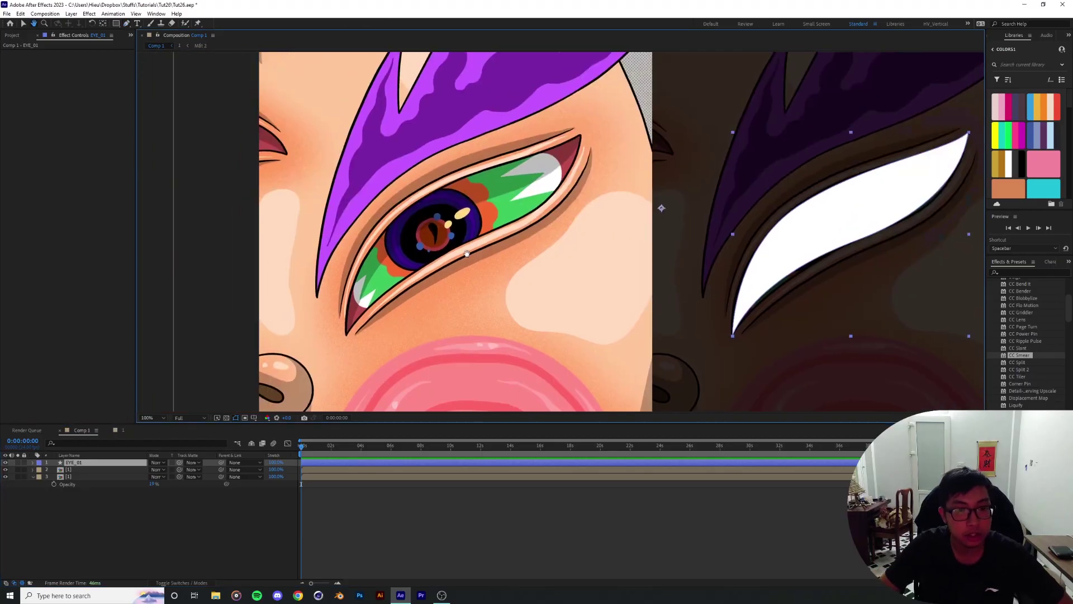
Step: Examine the original eye's outline and inner shapes up close against the traced white shape
scroll(462, 256, up, 1)
mouse_move(450, 264)
mouse_down()
mouse_move(507, 251)
mouse_move(469, 257)
mouse_up()
scroll(505, 251, down, 1)
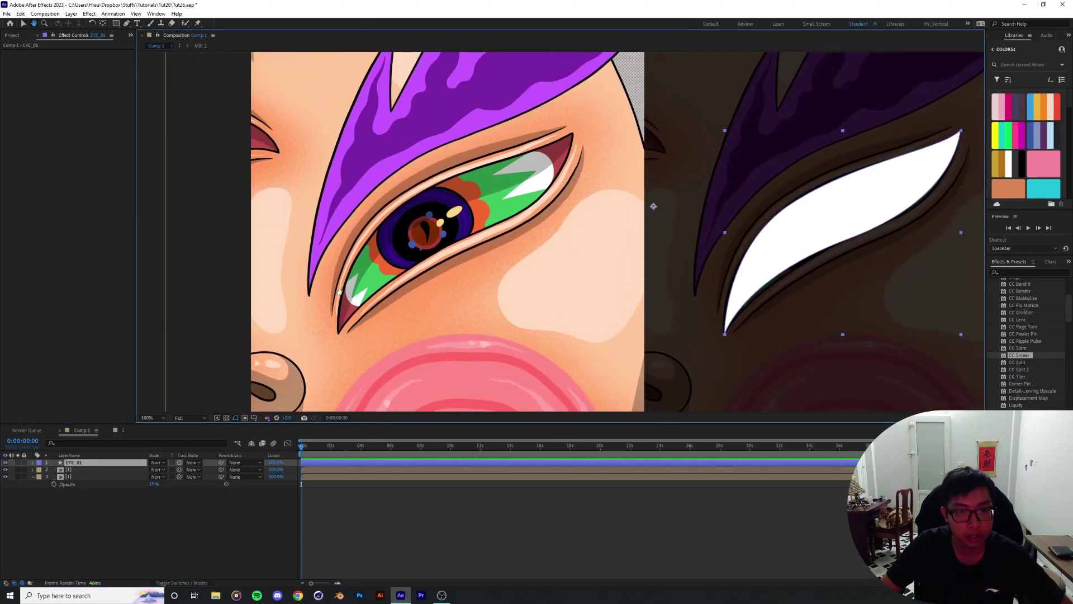
scroll(536, 181, up, 2)
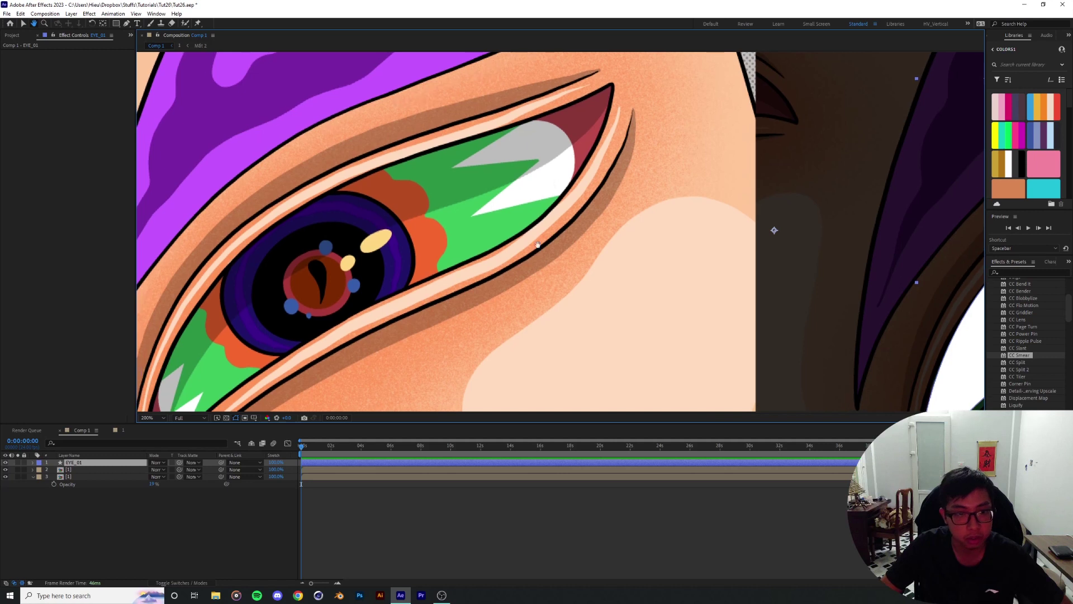
scroll(508, 255, down, 2)
scroll(341, 350, up, 2)
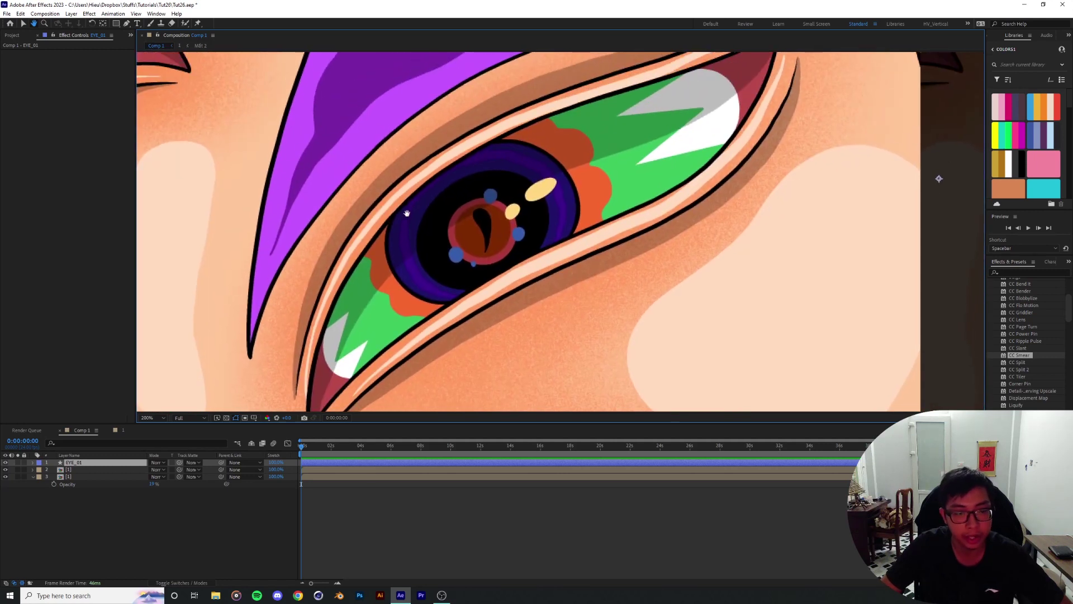
drag(455, 214, 276, 248)
scroll(443, 201, down, 1)
click(361, 23)
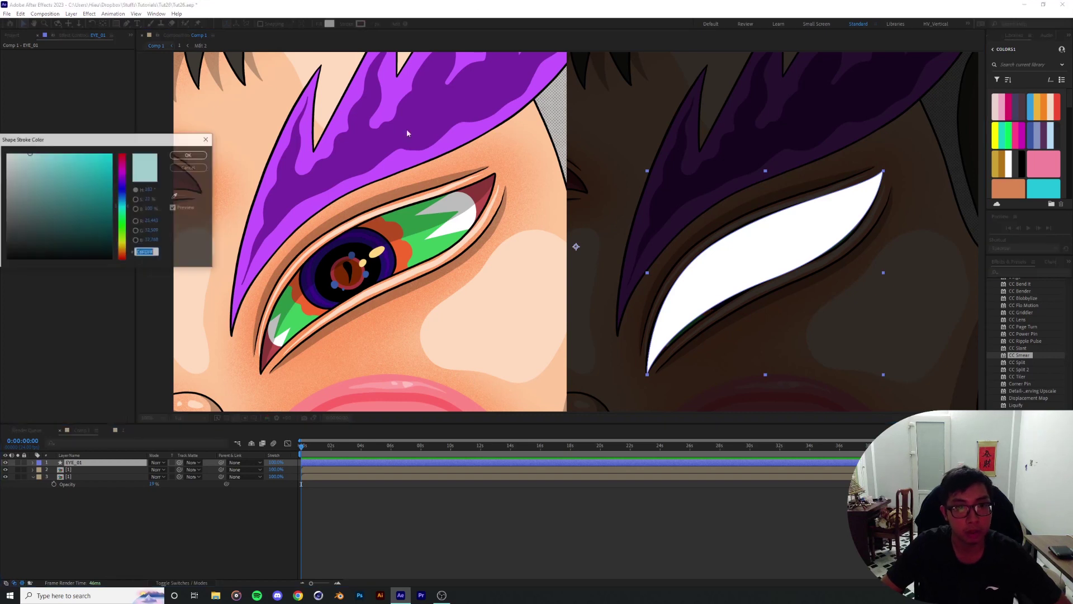
click(192, 169)
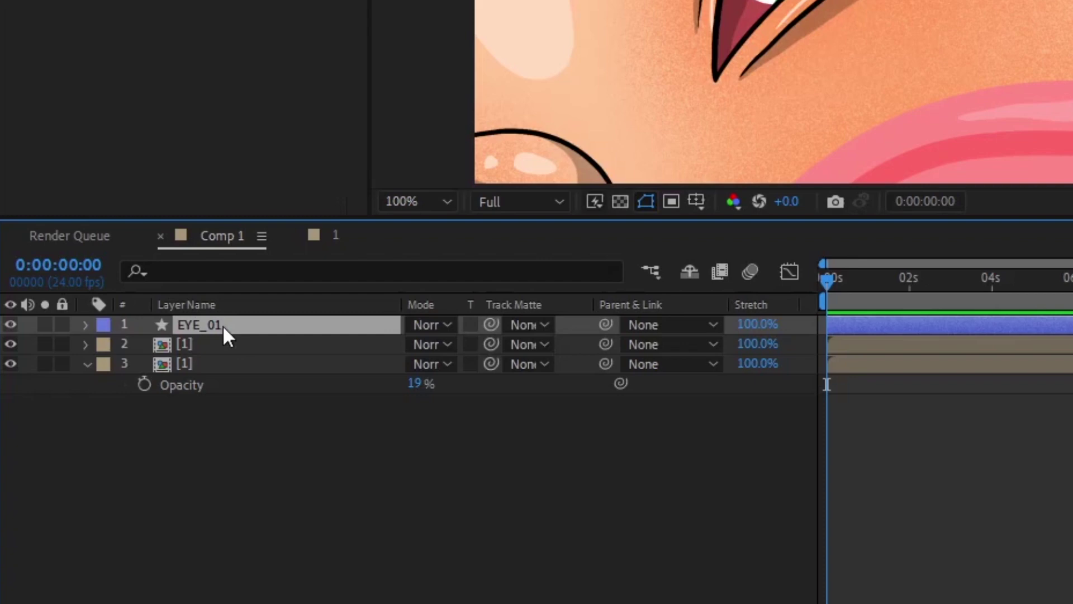
Step: Duplicate the EYE_01 layer and set the copy's fill to None
key(ctrl+d)
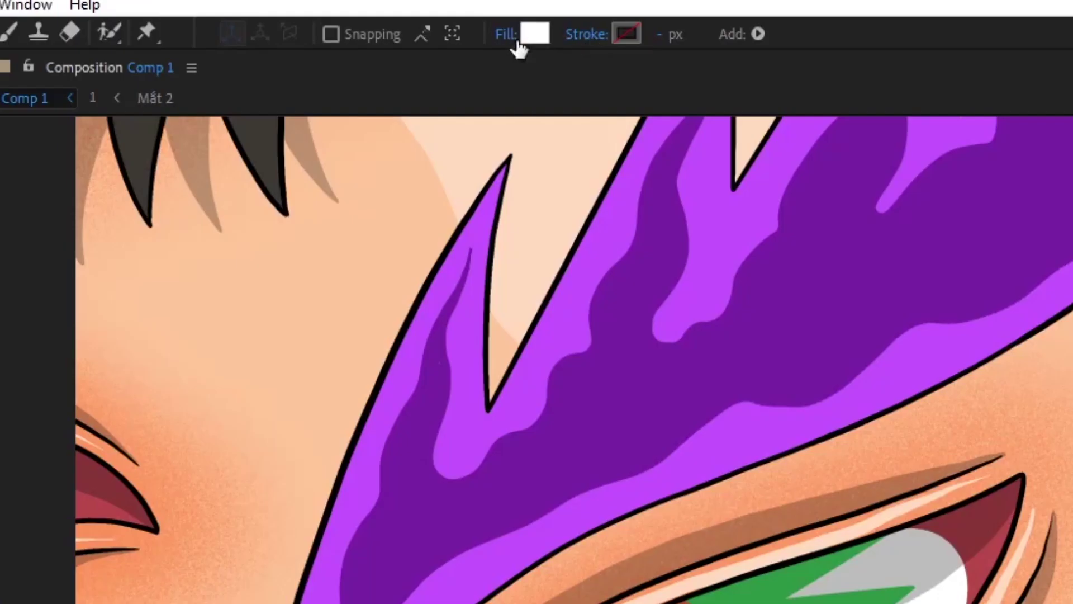
click(518, 45)
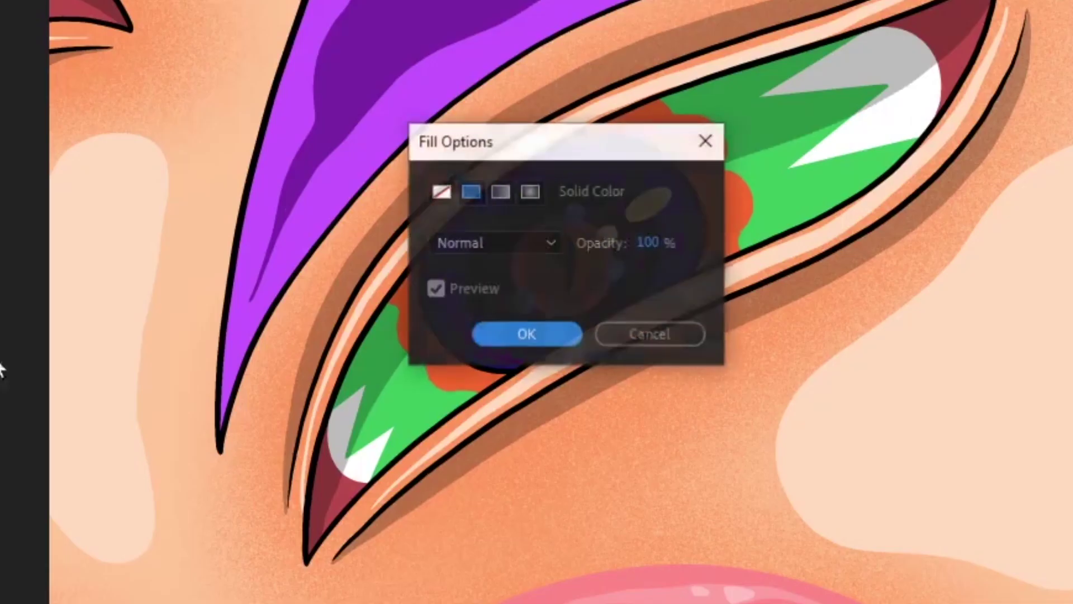
click(441, 192)
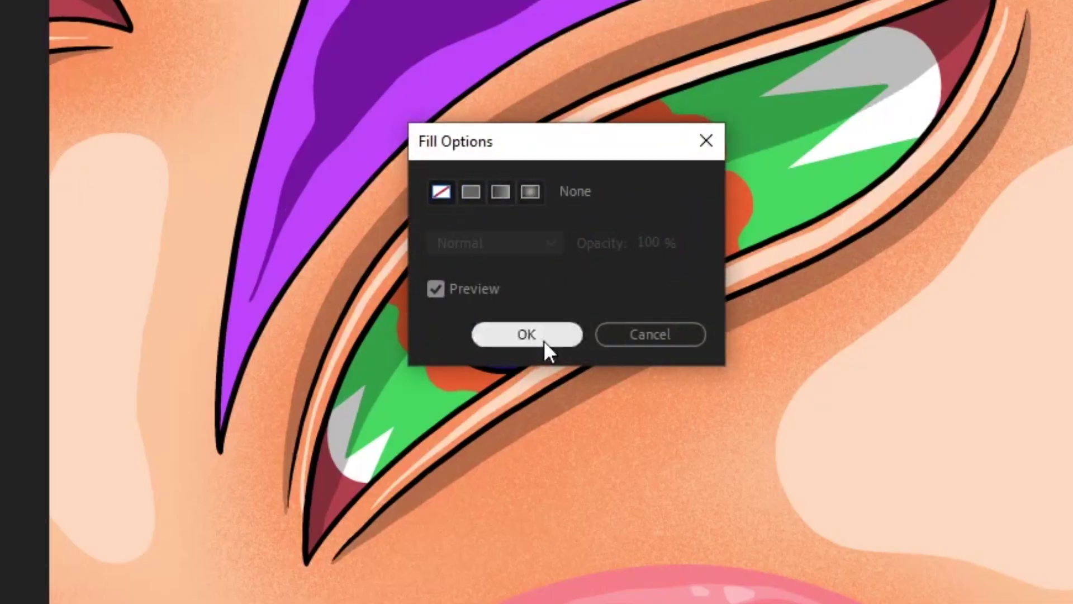
click(543, 339)
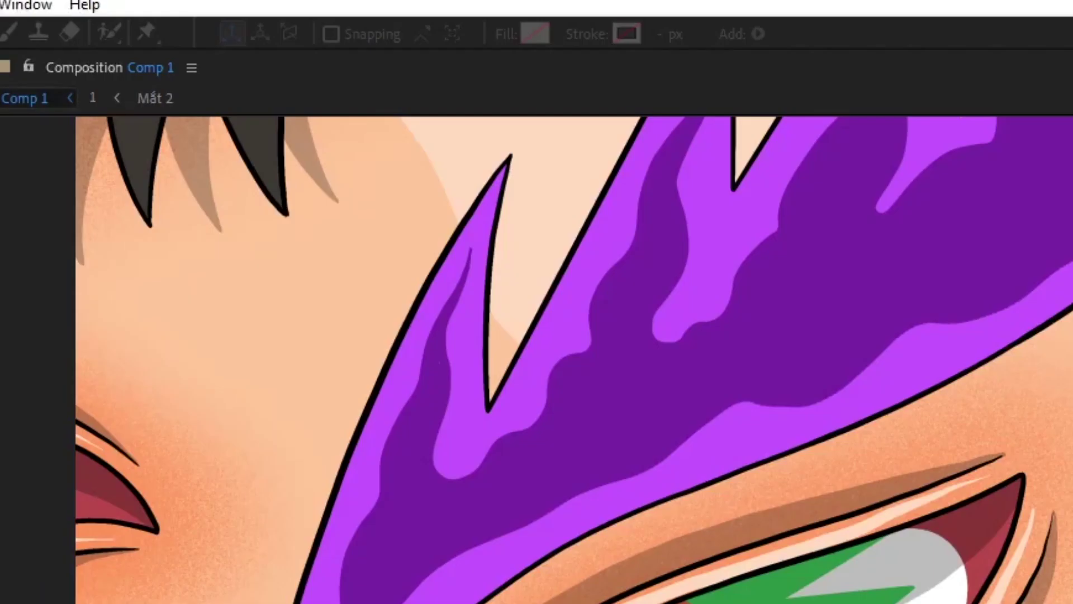
Step: Set the EYE_02 shape's stroke colour to black (000000)
click(632, 36)
click(14, 459)
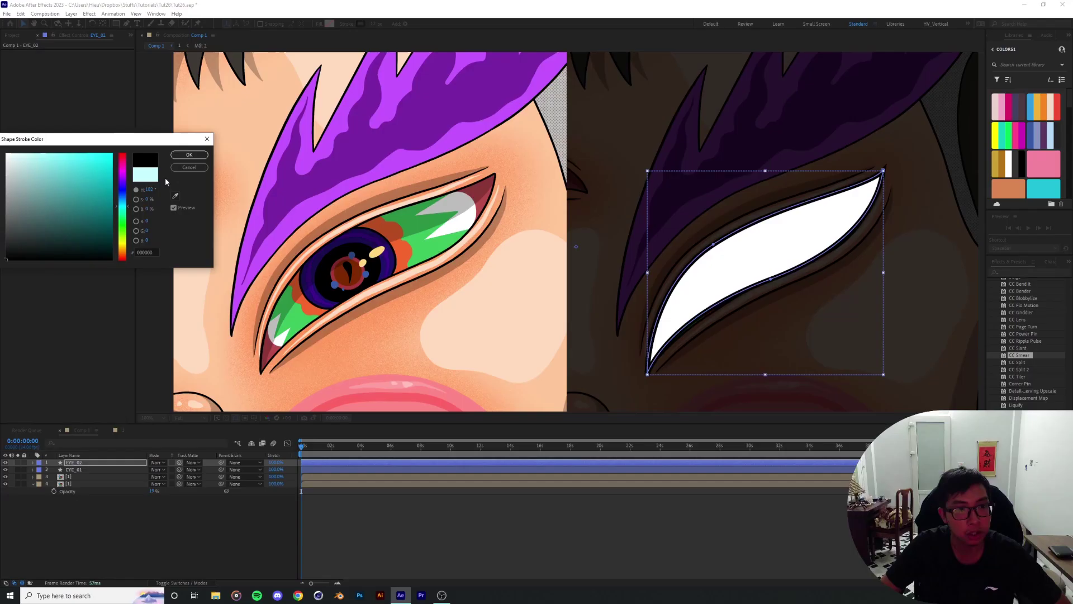
click(554, 151)
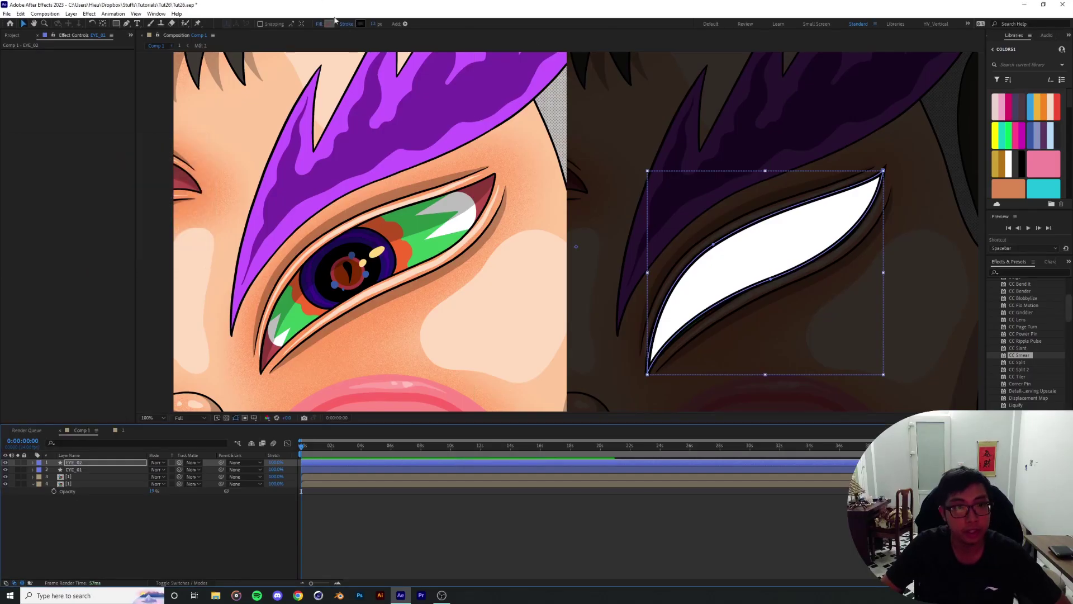
Step: Examine the original eye's outline thickness and pointed corner up close against the new stroked outline
key(period)
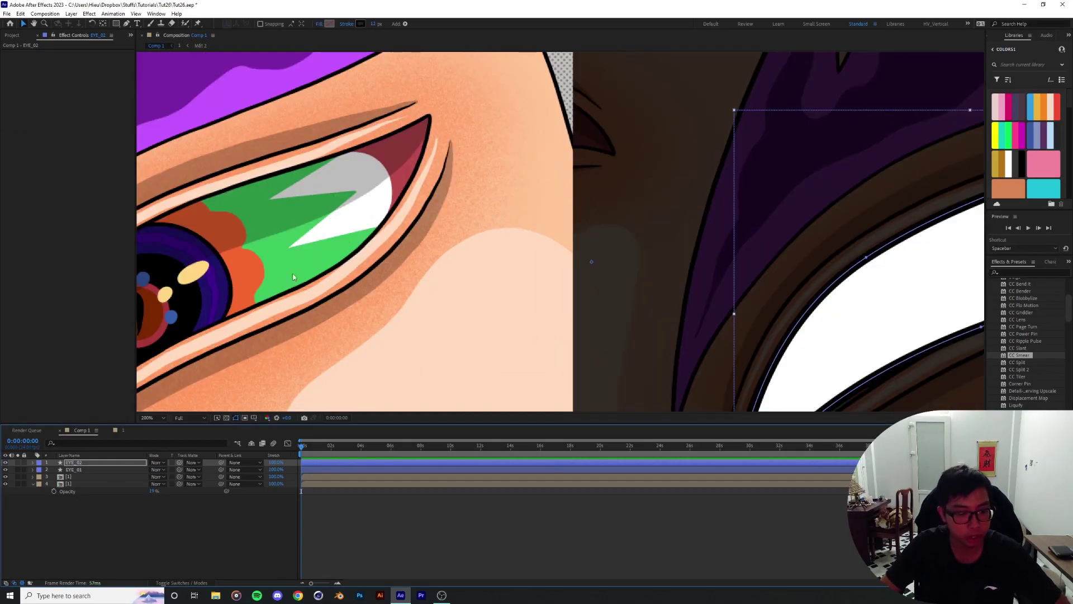
key(space)
drag(393, 292, 615, 216)
drag(528, 227, 315, 268)
drag(525, 249, 345, 274)
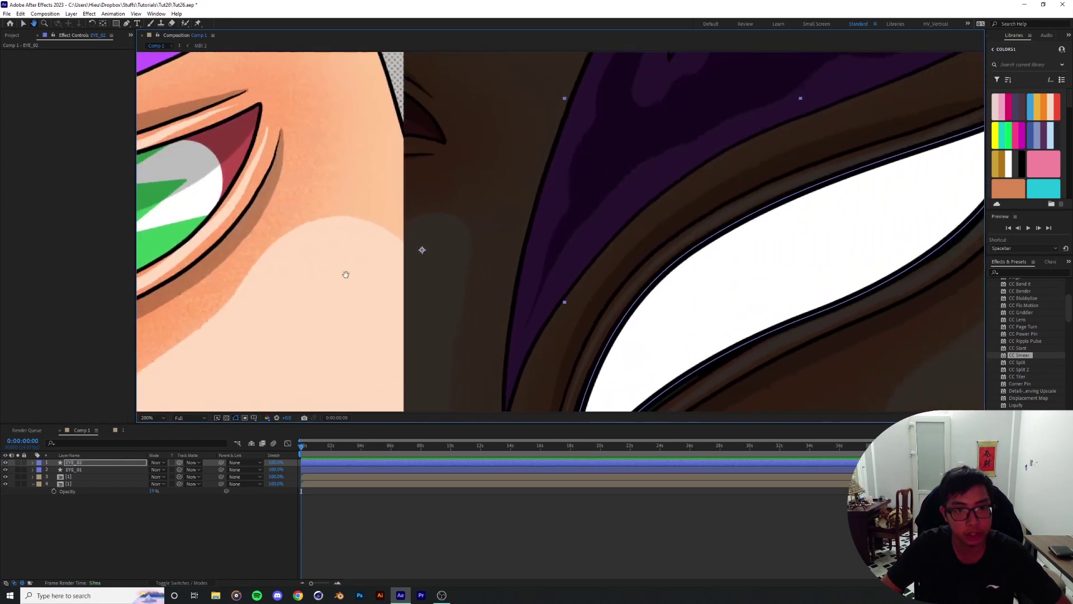
drag(285, 199, 591, 203)
scroll(528, 153, up, 1)
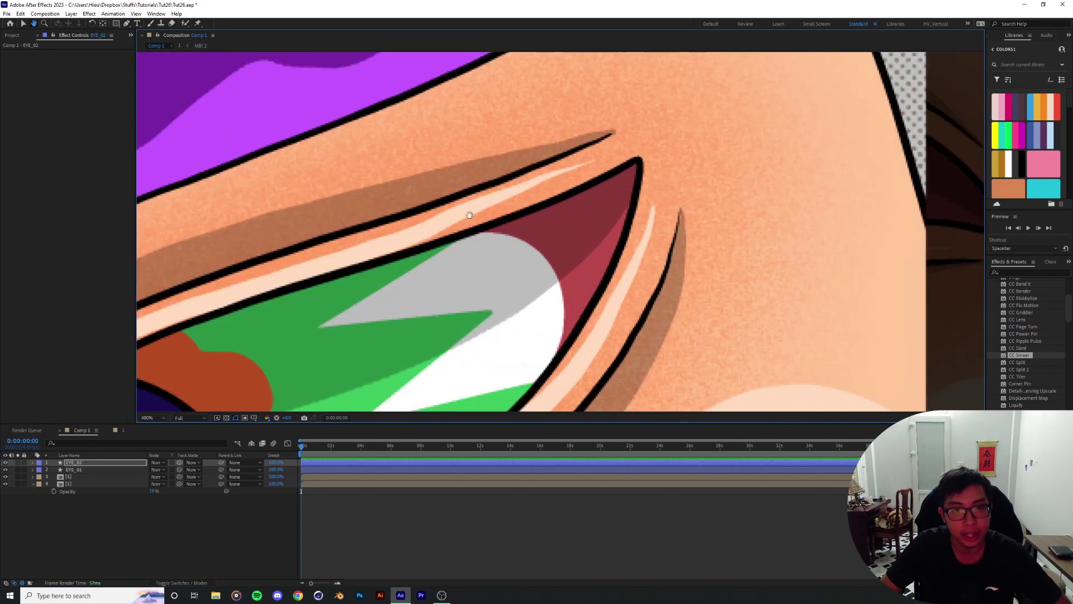
drag(499, 228, 450, 227)
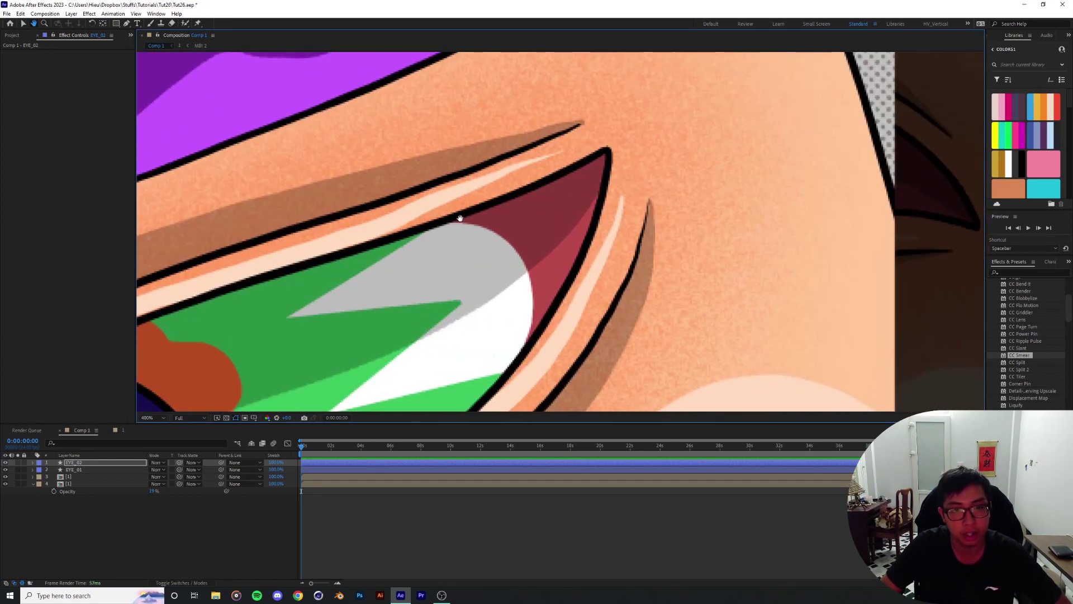
scroll(498, 231, down, 4)
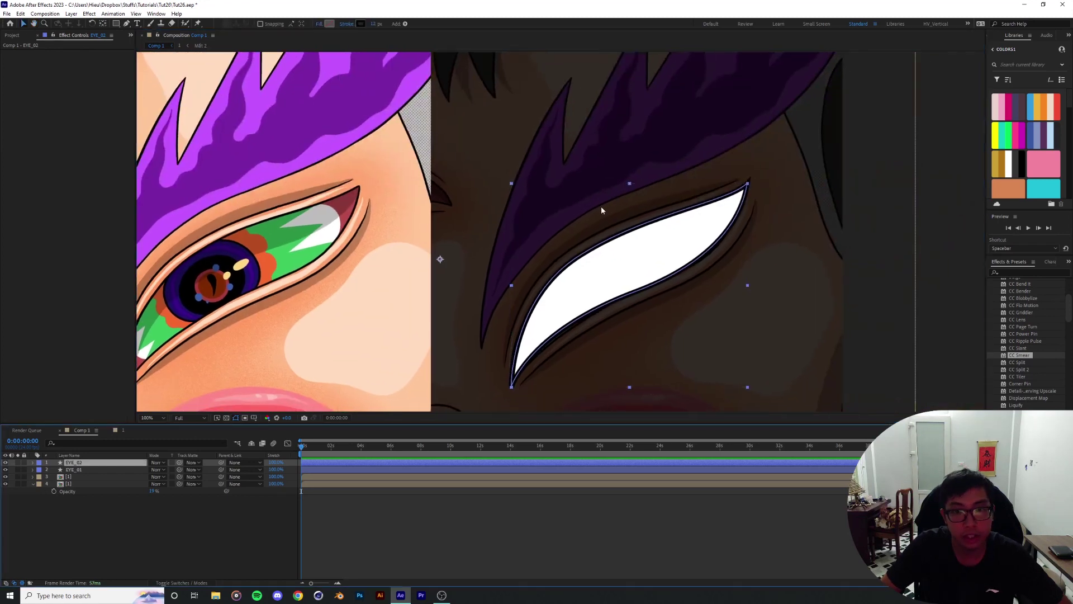
scroll(506, 225, up, 2)
scroll(742, 282, down, 1)
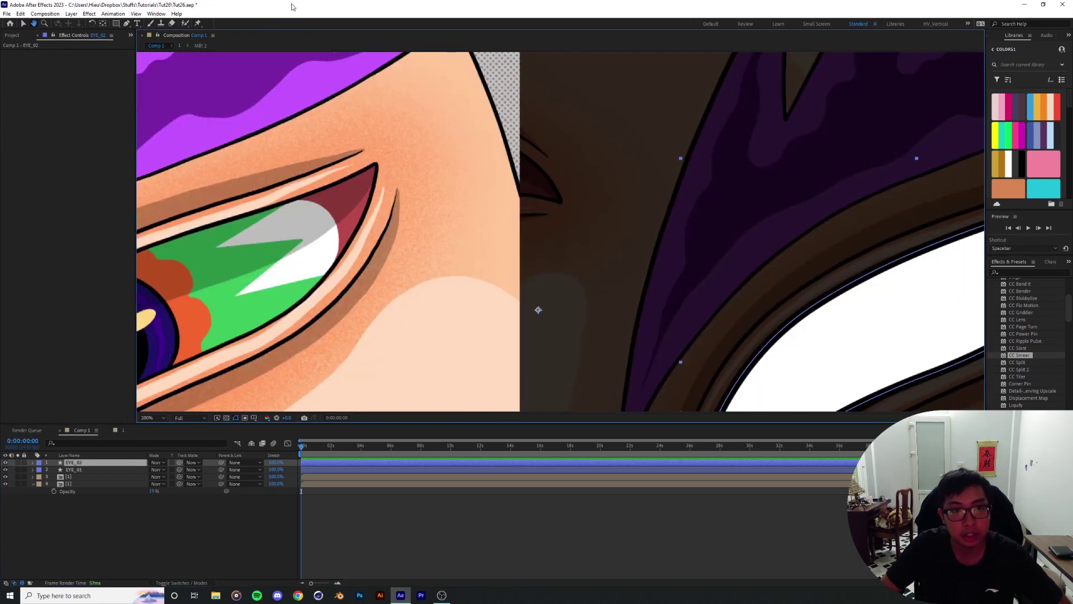
Step: Set the stroke width of the EYE_02 outline to 7 px
key(v)
click(93, 465)
drag(373, 25, 361, 27)
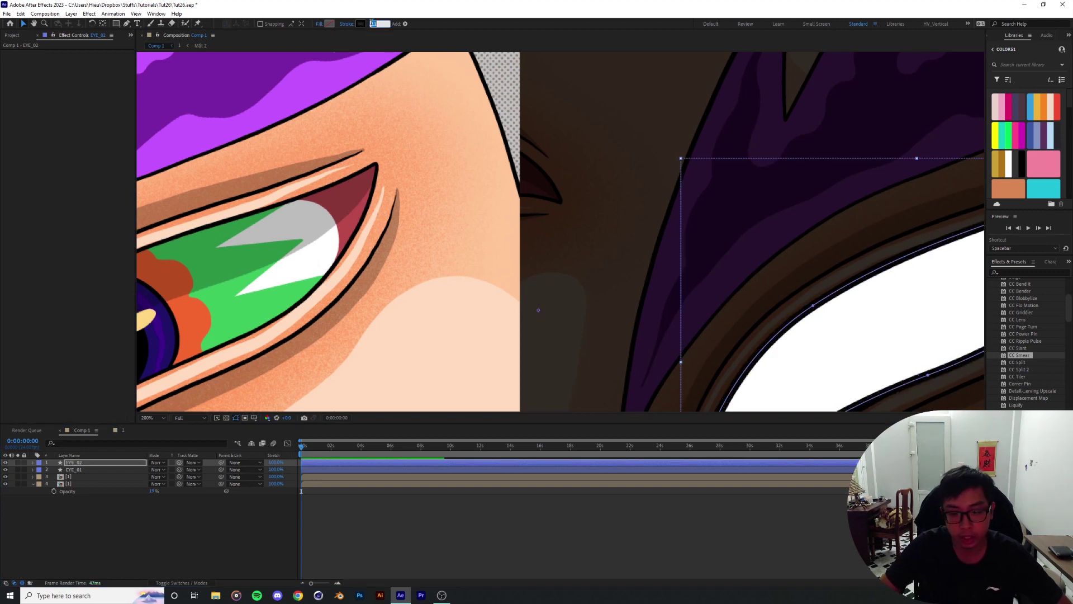
click(374, 23)
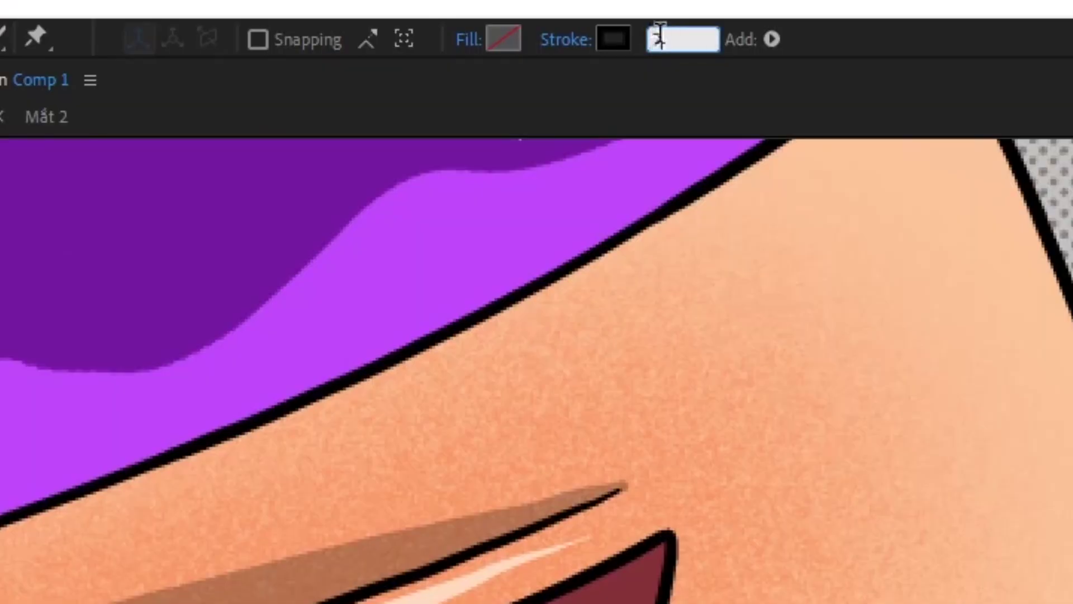
text(7)
key(Return)
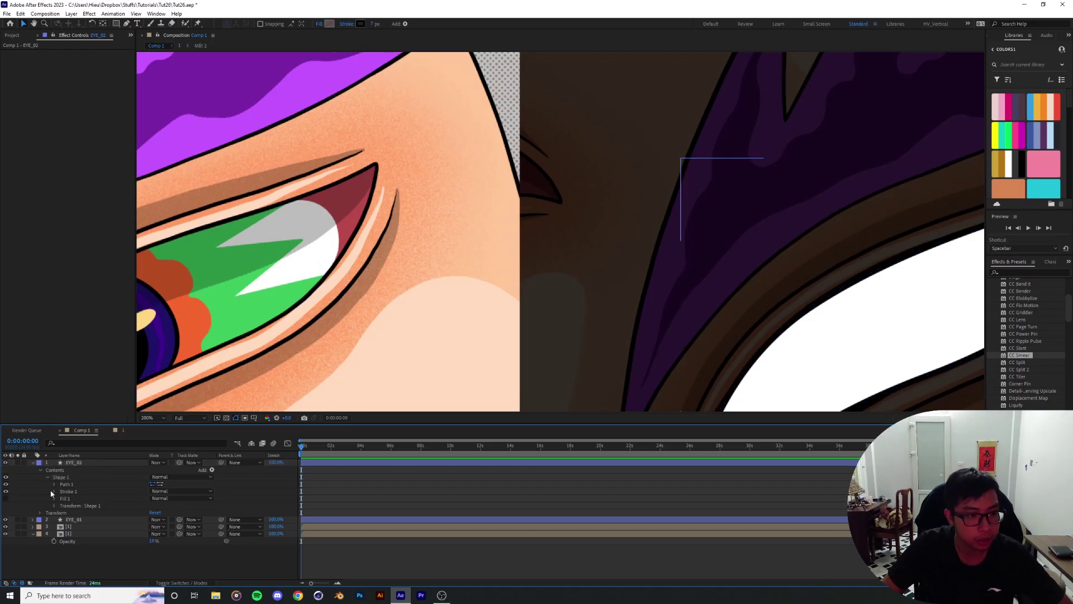
Step: Round the EYE_02 stroke's corners with Line Cap set to Round Cap and Line Join set to Round Join
click(53, 491)
click(182, 527)
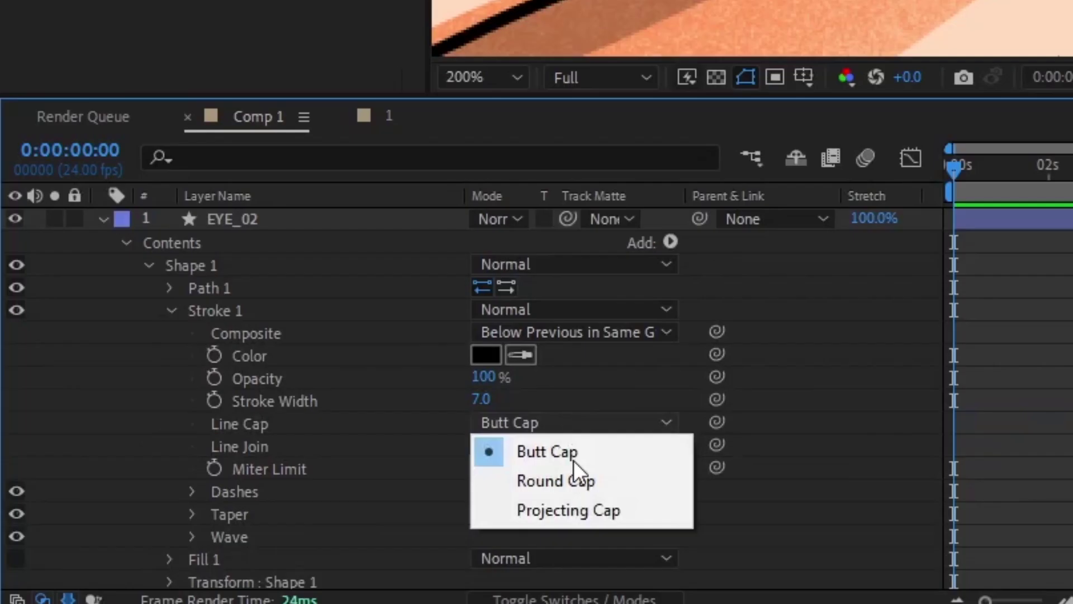
click(572, 481)
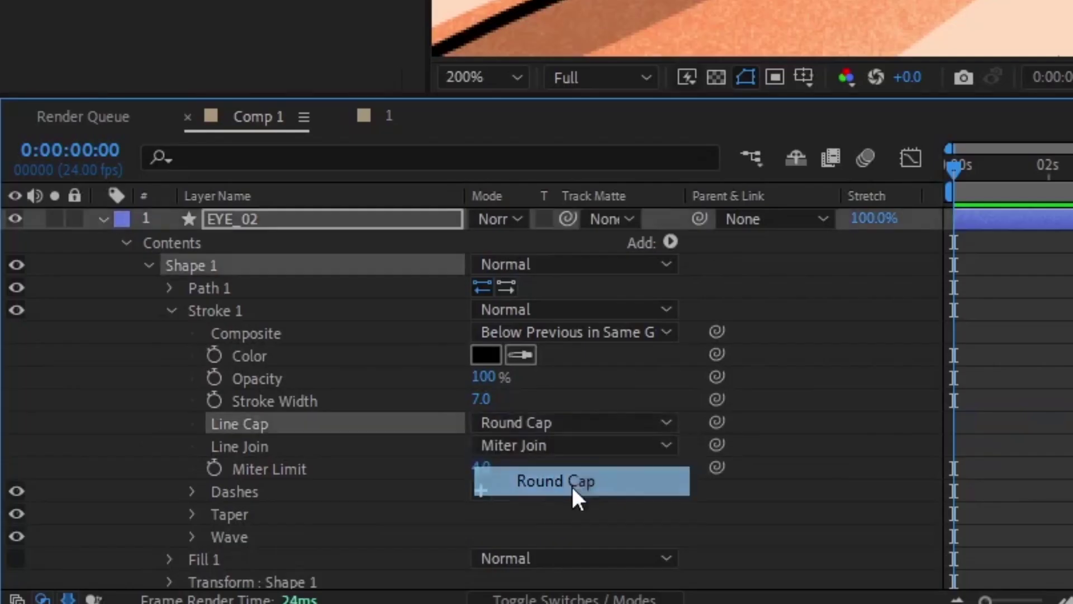
click(571, 446)
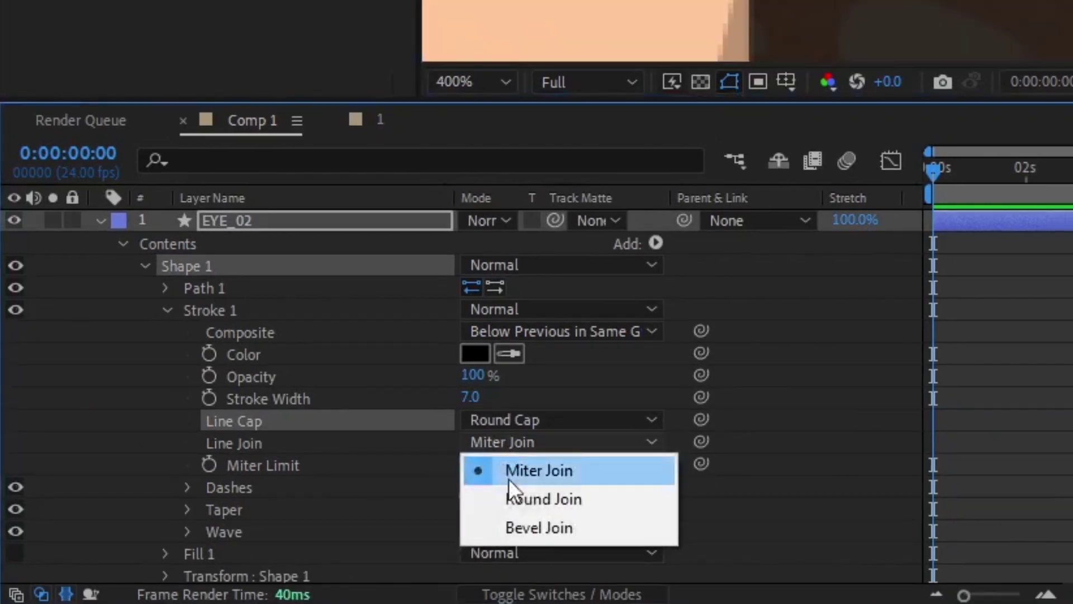
click(559, 503)
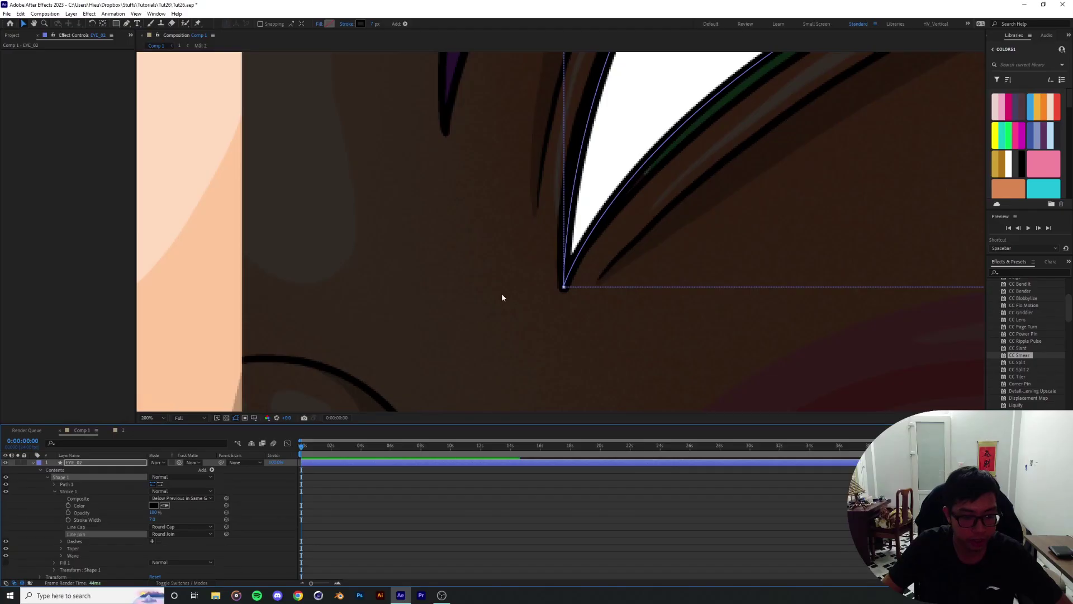
scroll(502, 297, down, 1)
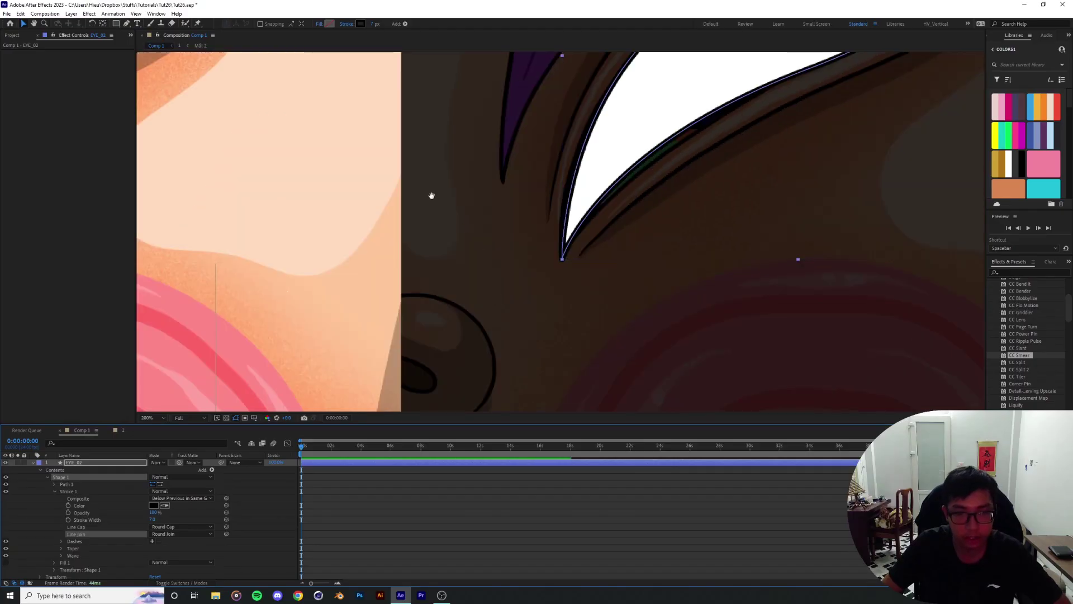
drag(431, 196, 788, 285)
drag(405, 271, 658, 282)
drag(363, 355, 270, 366)
drag(426, 259, 291, 287)
scroll(290, 287, down, 1)
click(33, 464)
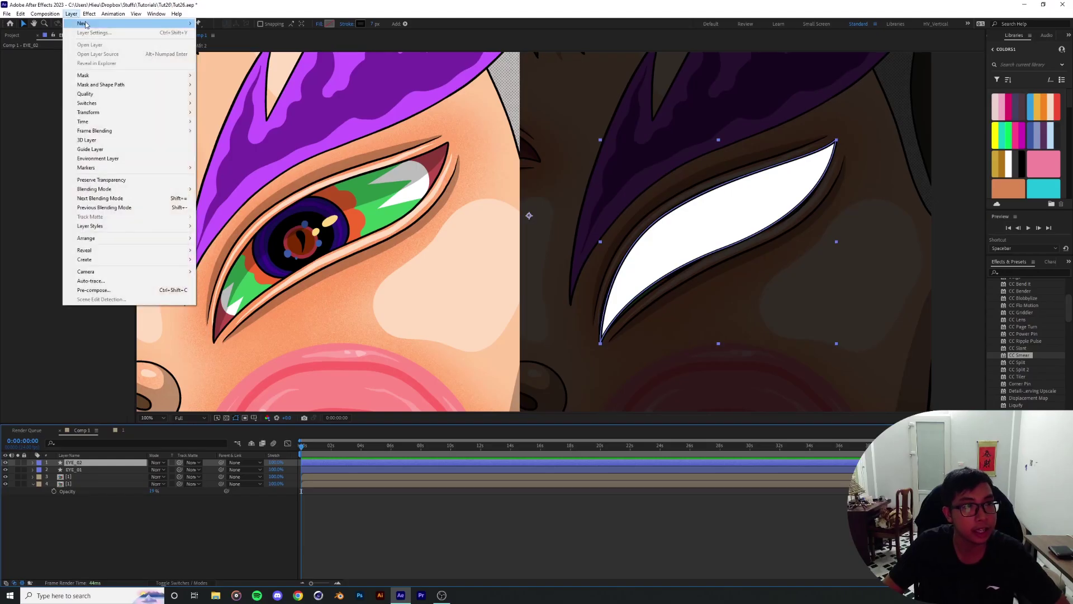
Step: Create a white (ffffff) solid layer and place it at the very bottom of the layer stack as a background
mouse_move(171, 23)
click(246, 33)
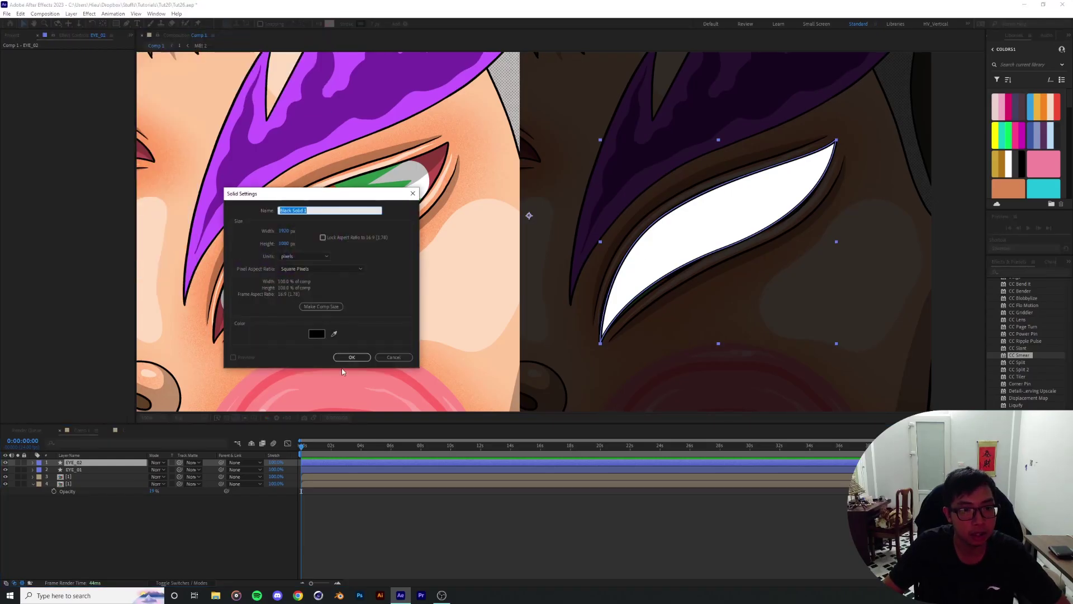
click(316, 335)
text(ffffff)
key(Return)
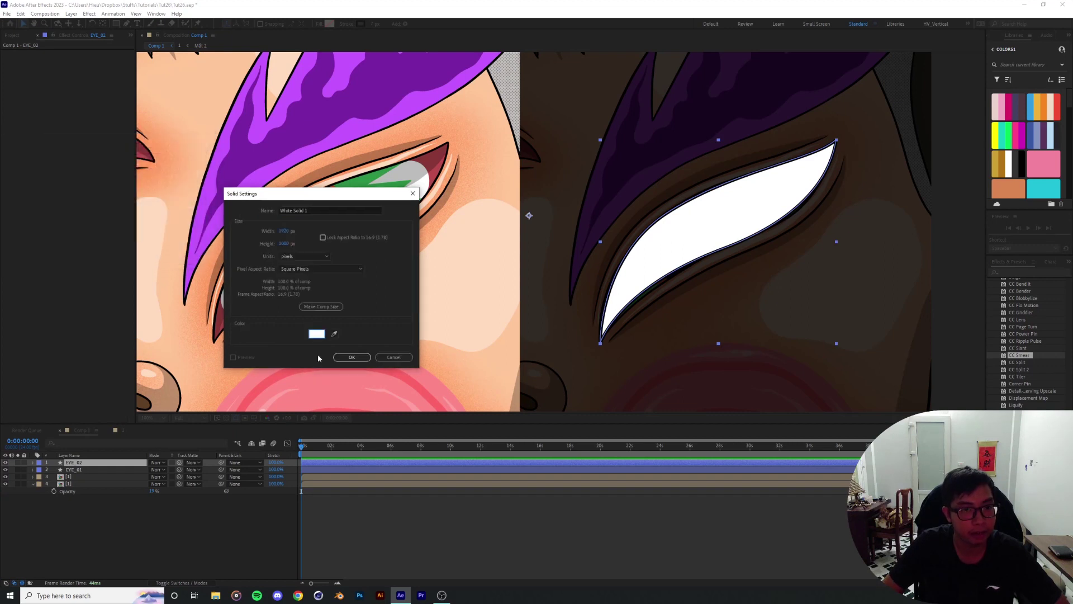
click(344, 358)
drag(74, 463, 78, 526)
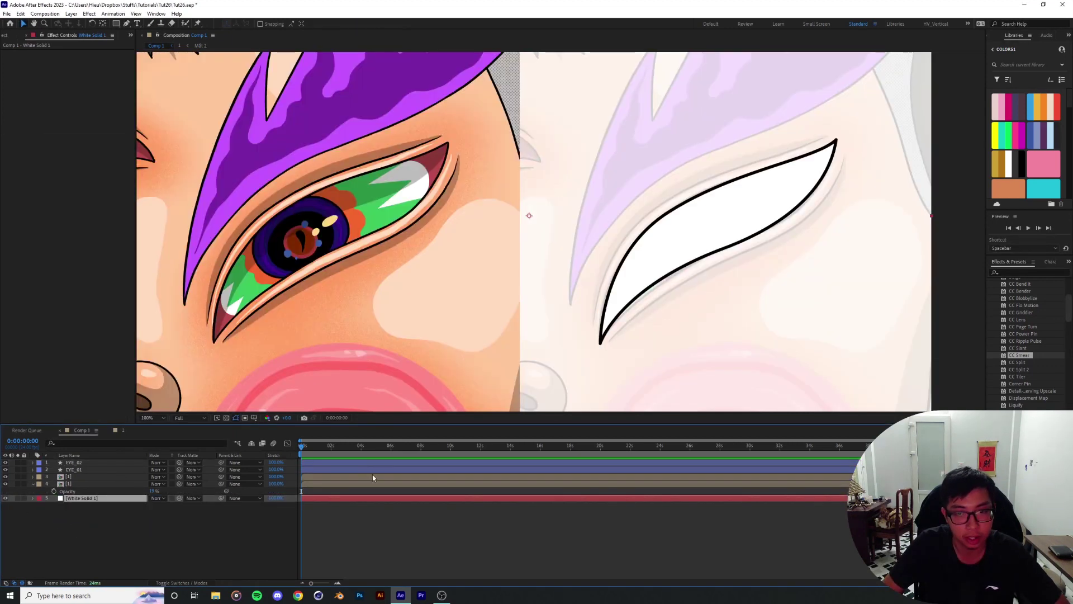
key(.)
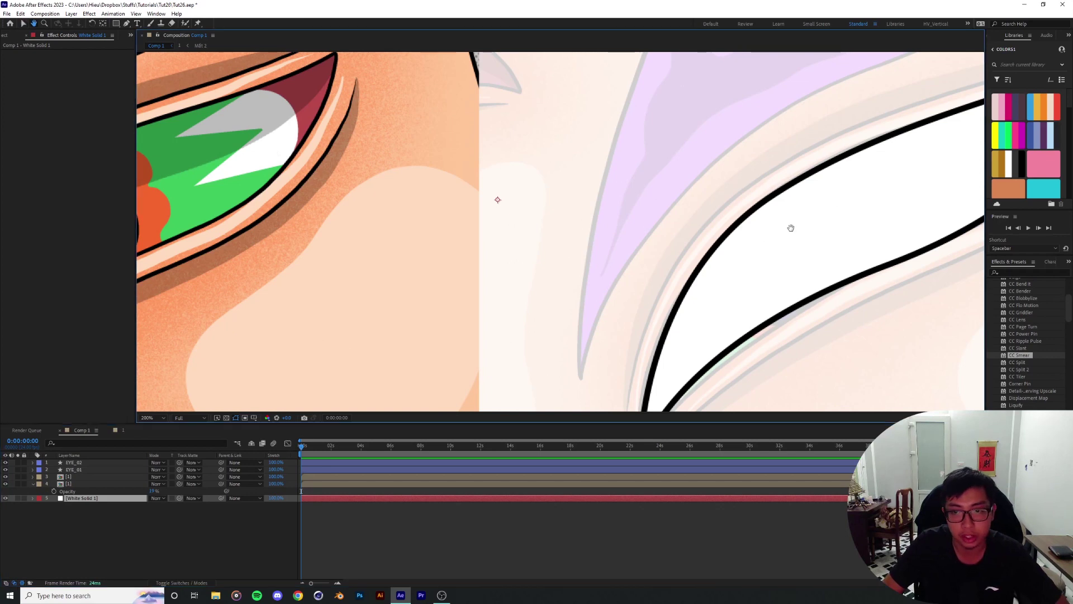
drag(756, 233, 497, 219)
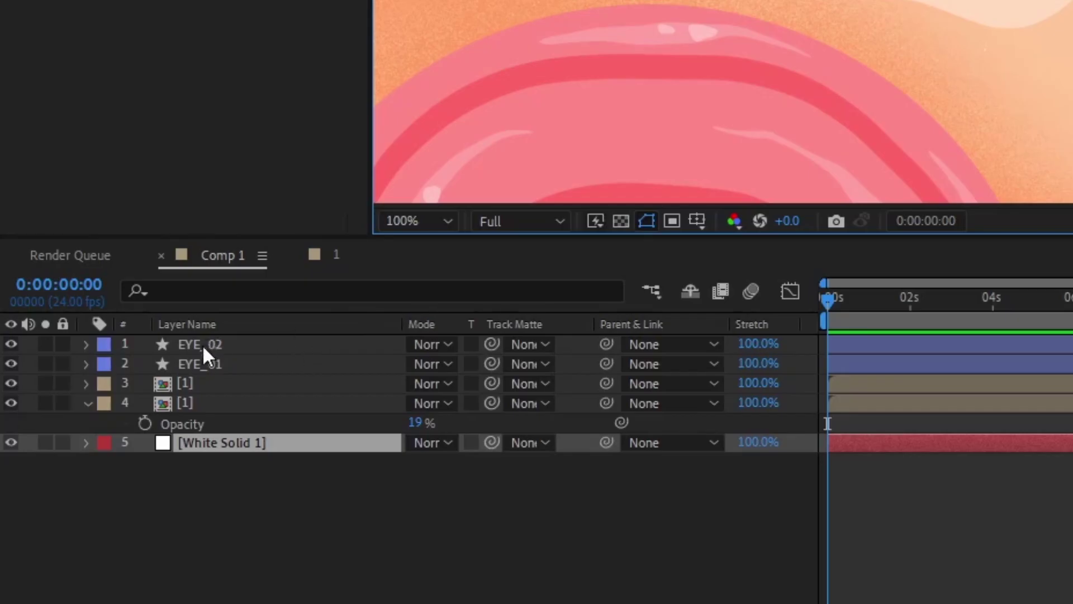
Step: Duplicate the EYE_02 outline layer and expand the copy's contents
click(203, 347)
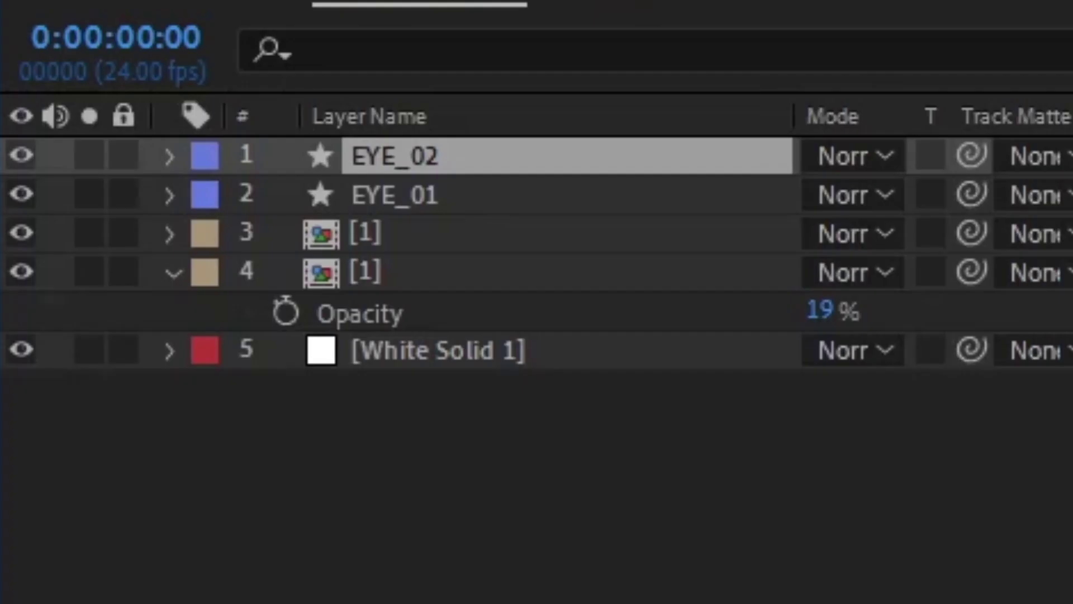
key(ctrl+d)
click(169, 156)
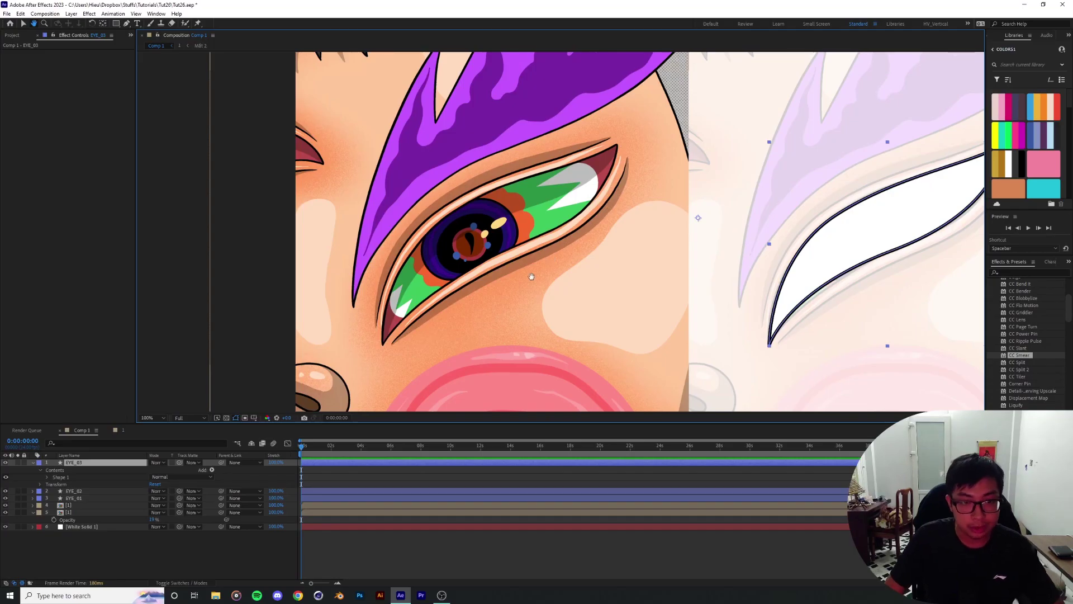
Step: Add an Offset Paths operator to Shape 1 of the EYE_03 layer
scroll(531, 271, up, 2)
drag(920, 245, 469, 228)
scroll(445, 237, down, 1)
click(73, 475)
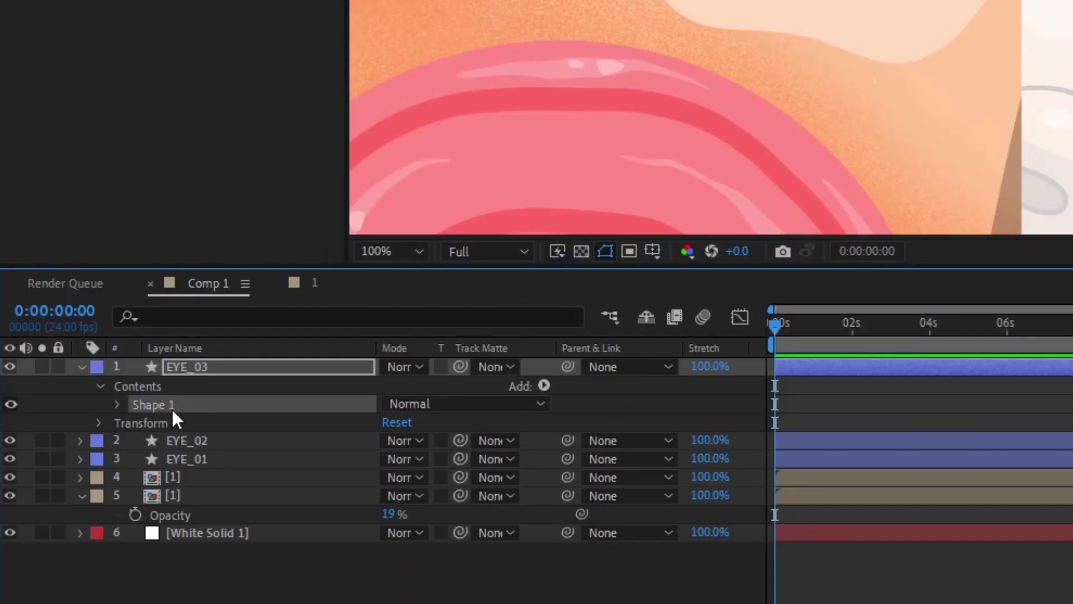
click(544, 386)
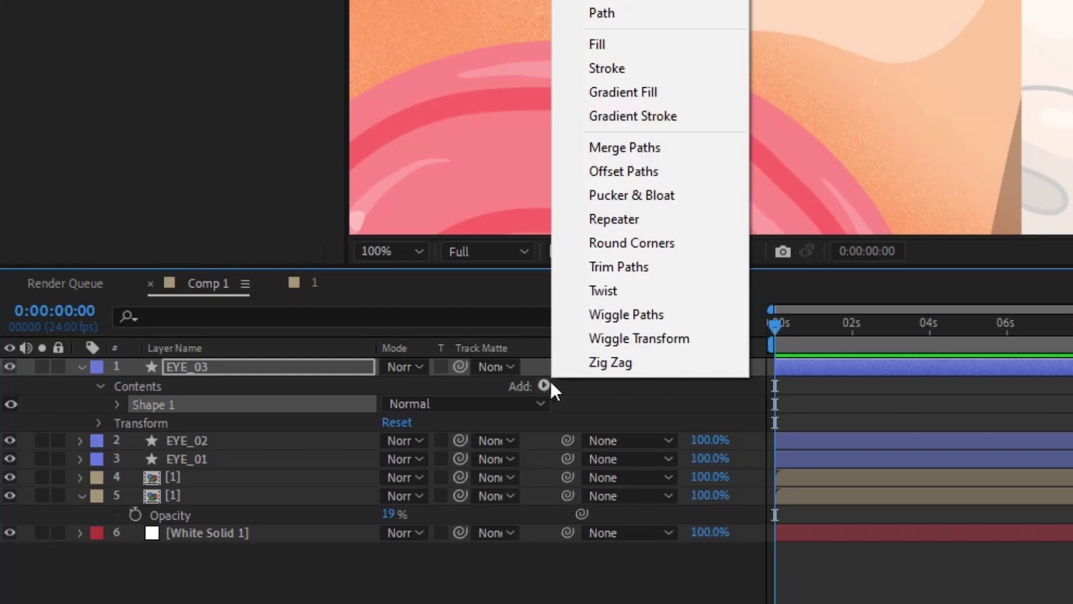
click(615, 169)
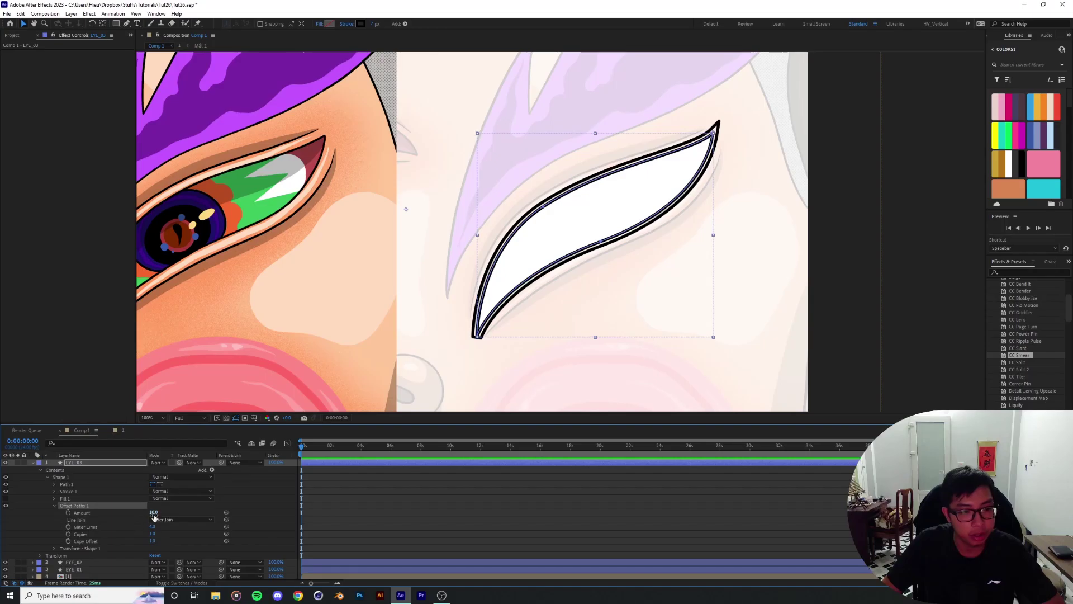
Step: Increase the Offset Paths amount to about 29 so the EYE_03 outline sits outside the eye along the eyelid crease
drag(155, 516, 161, 510)
scroll(616, 201, up, 1)
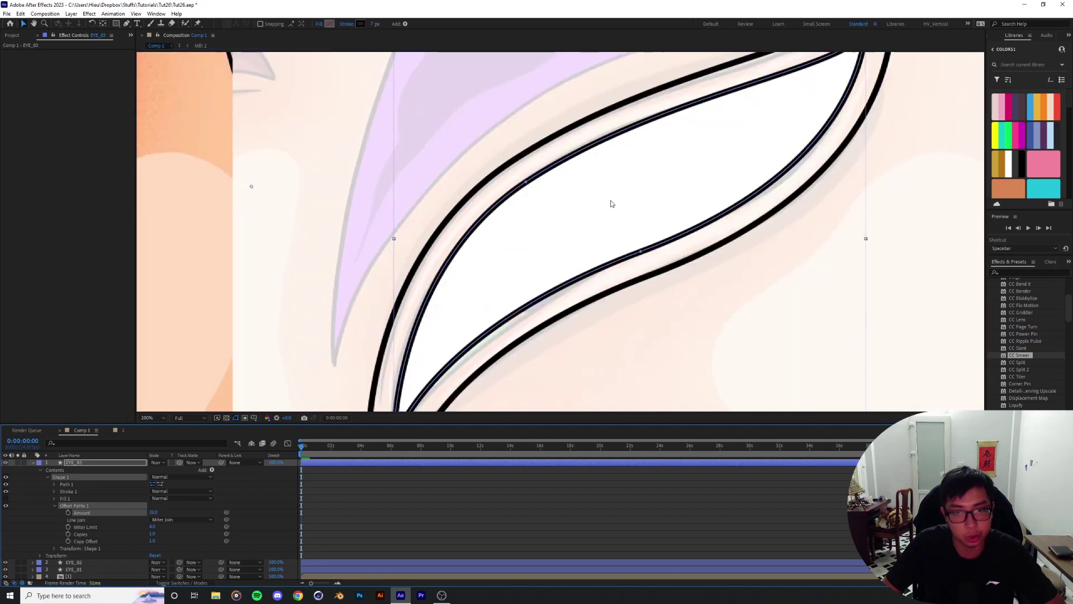
drag(539, 297, 506, 380)
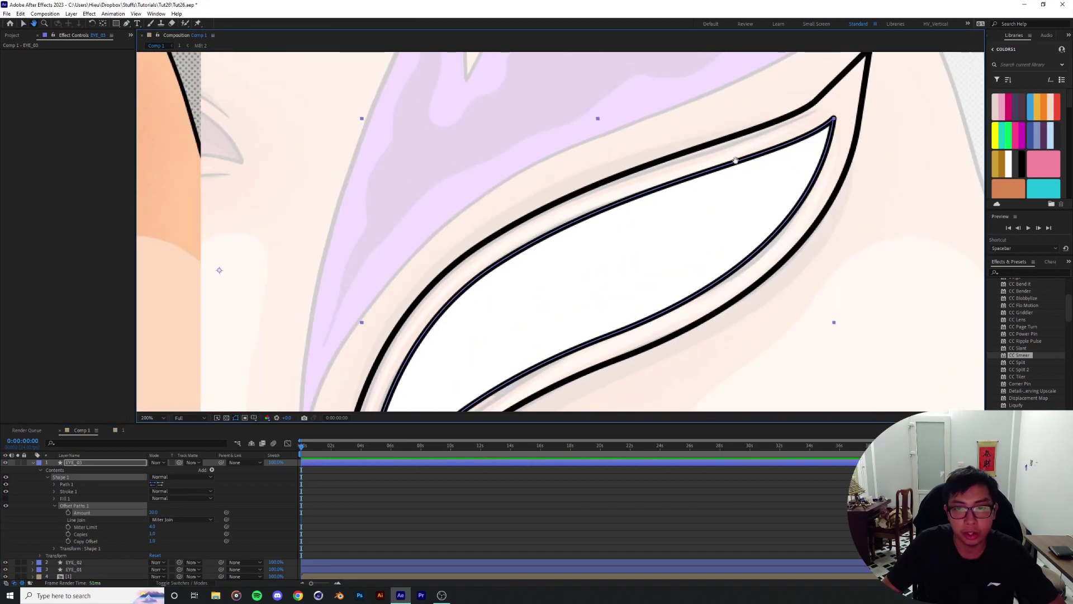
drag(734, 171, 548, 215)
key(comma)
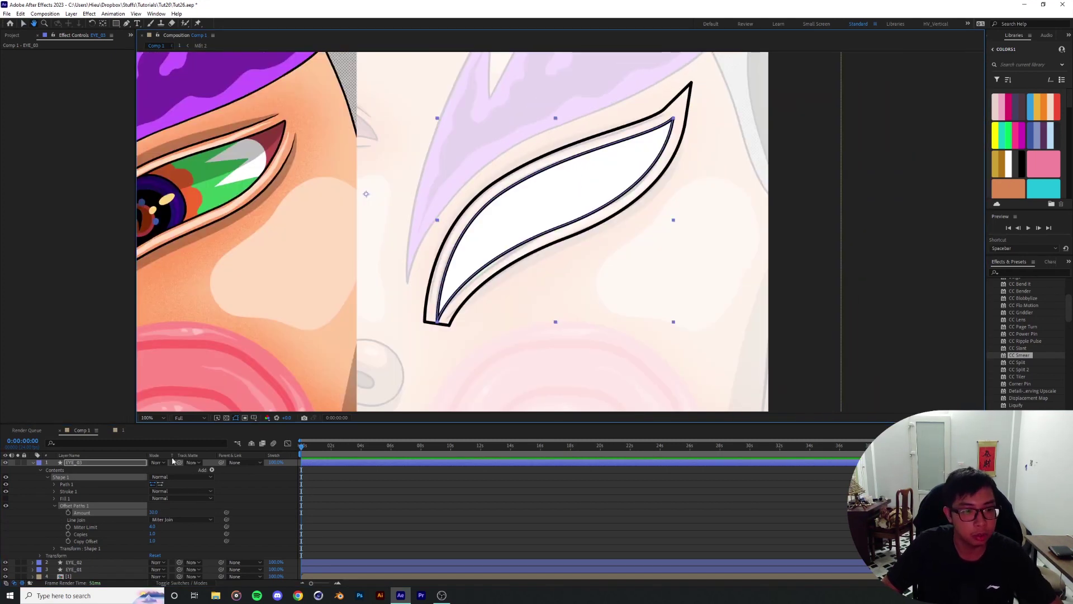
key(v)
drag(156, 514, 156, 513)
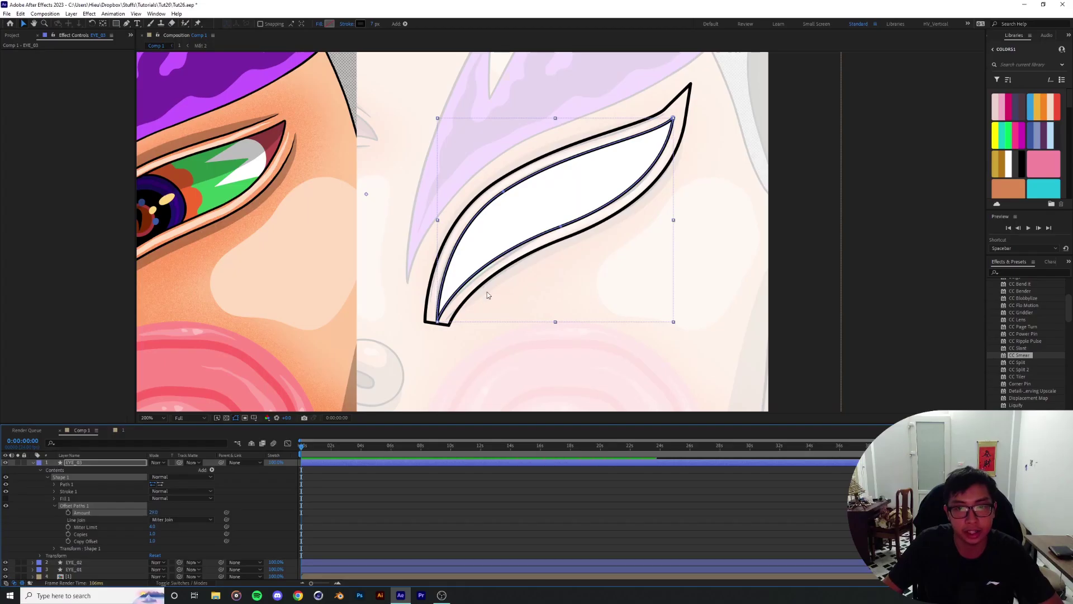
Step: Add a Trim Paths operator to Shape 1 of the EYE_03 layer
scroll(734, 199, up, 1)
scroll(727, 206, down, 1)
key(h)
drag(545, 283, 435, 351)
scroll(487, 314, up, 1)
scroll(433, 351, down, 1)
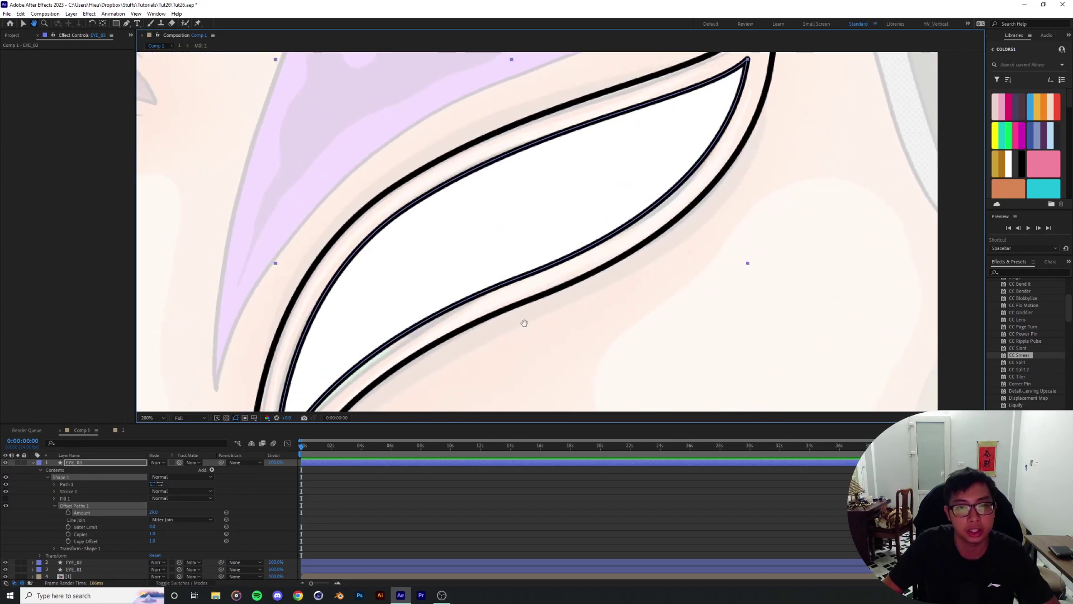
scroll(522, 324, down, 1)
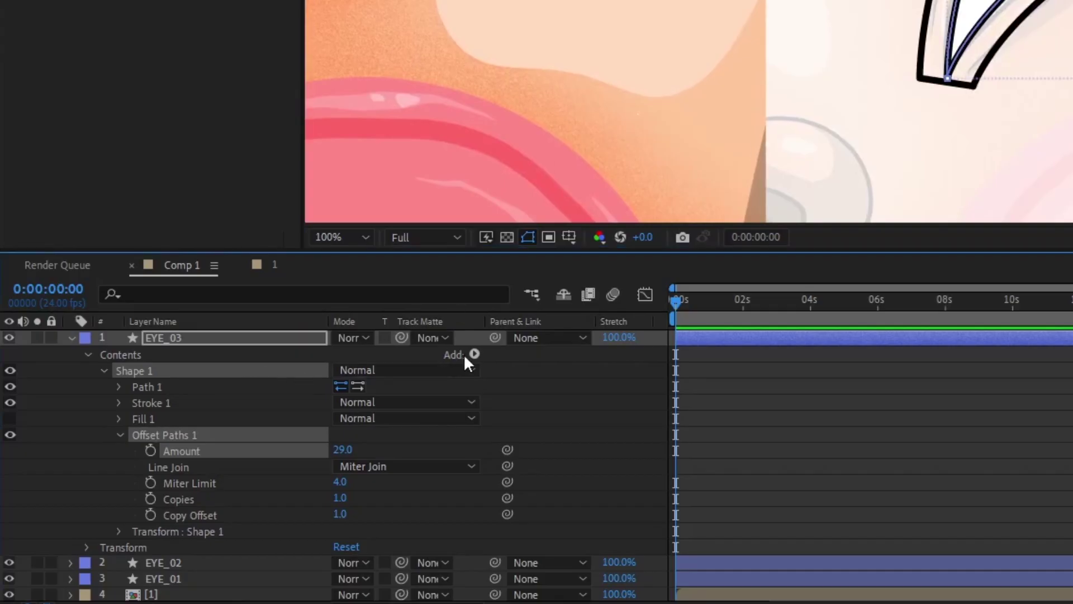
click(473, 354)
click(545, 252)
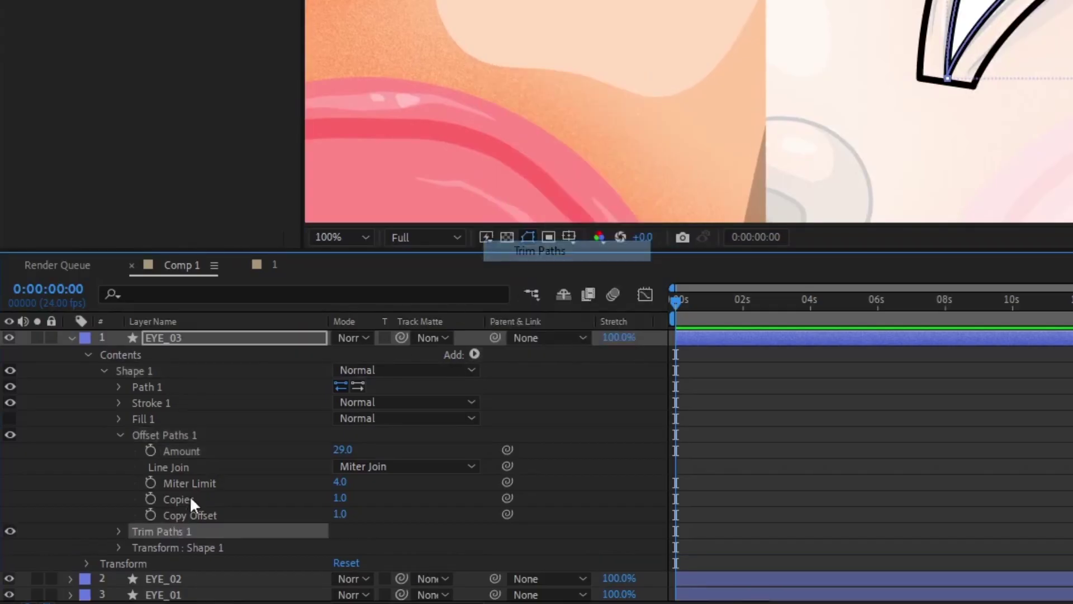
Step: Set EYE_03's Trim Paths End to 48% and Start to about 6%, keeping only the upper eyelid line
click(120, 532)
click(243, 567)
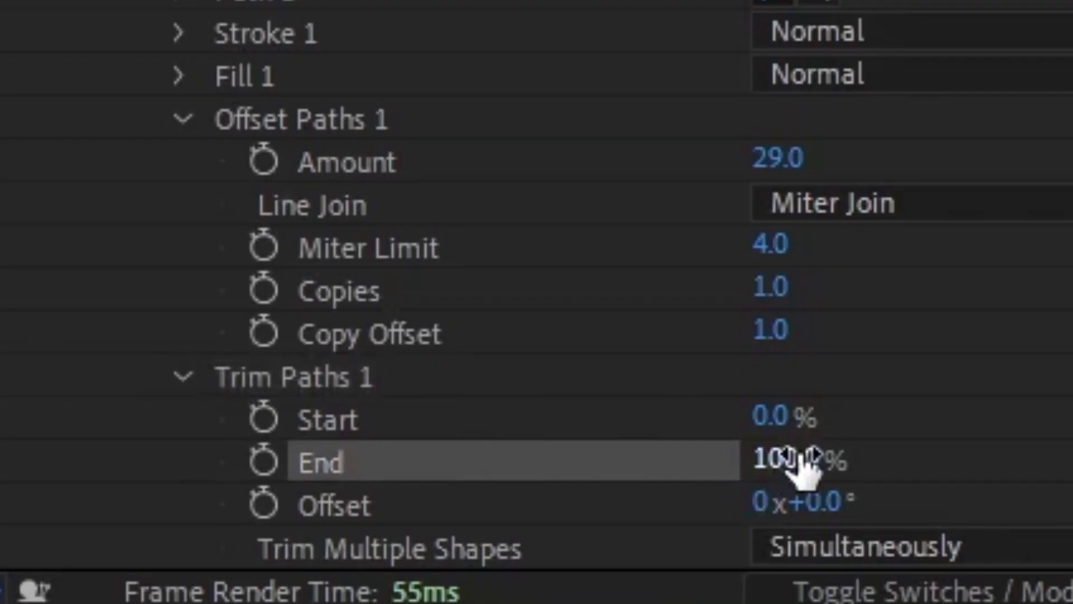
drag(799, 464, 749, 481)
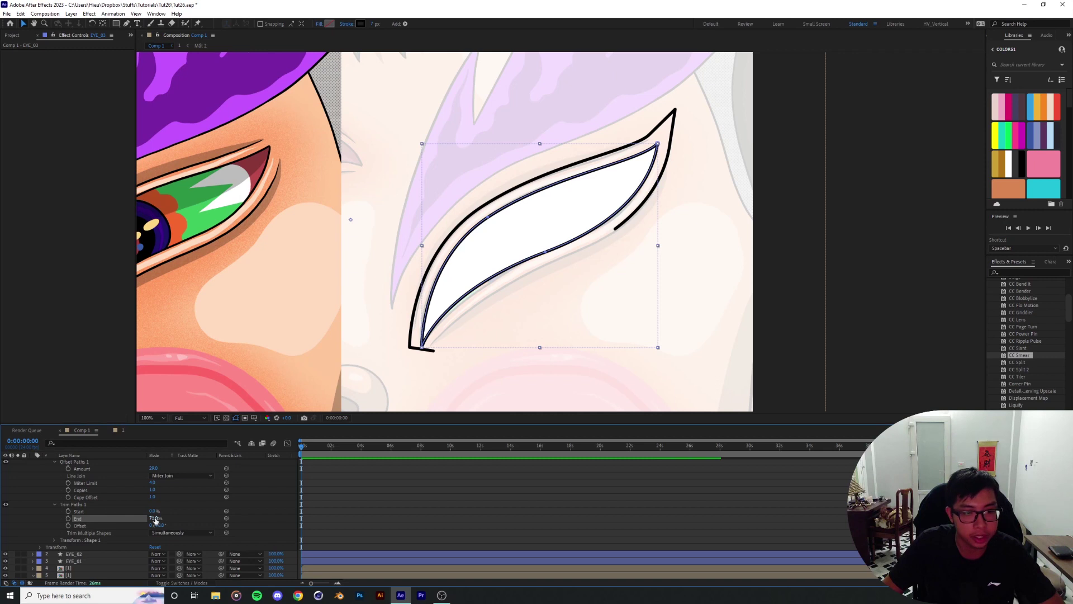
drag(156, 520, 151, 518)
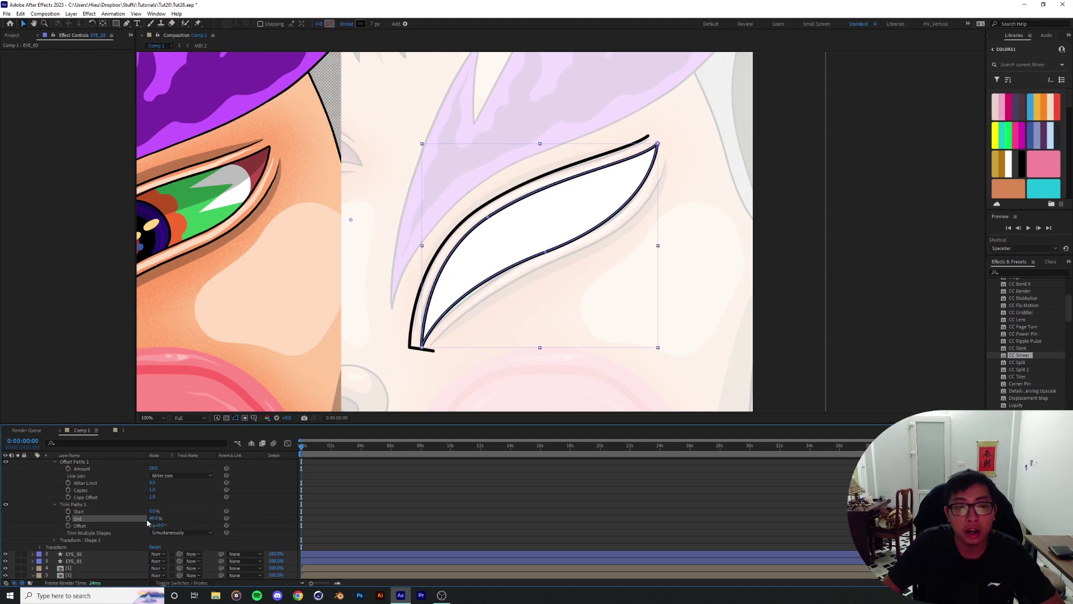
drag(152, 511, 155, 511)
scroll(587, 240, up, 1)
drag(410, 317, 572, 206)
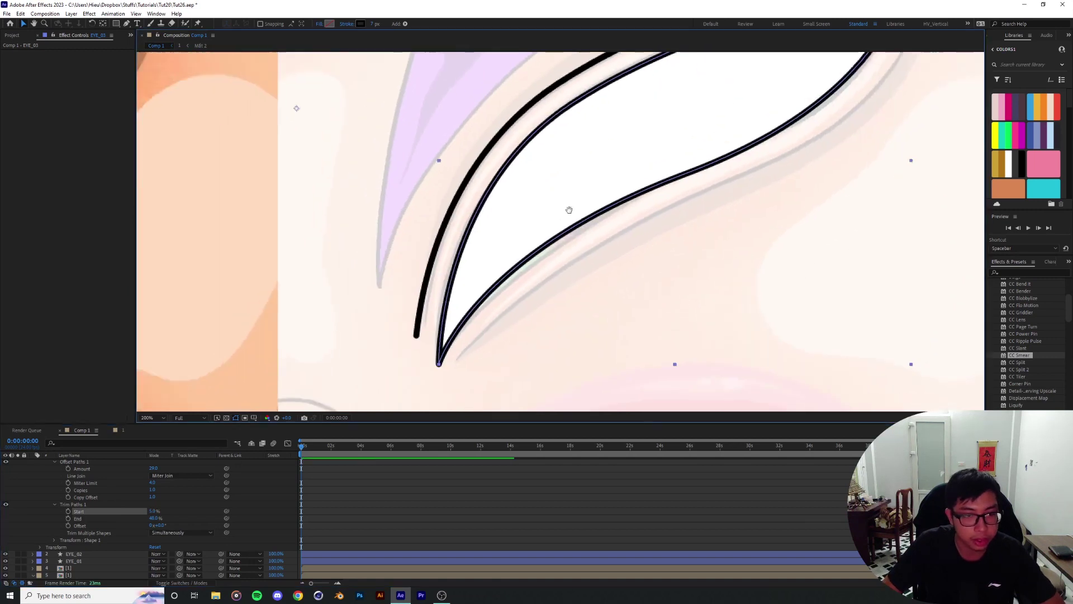
Step: Set the EYE_03 stroke's taper Start Length and End Length both to 40%, and collapse the layer
drag(589, 124, 292, 349)
drag(182, 273, 810, 241)
drag(333, 141, 606, 79)
drag(280, 403, 287, 376)
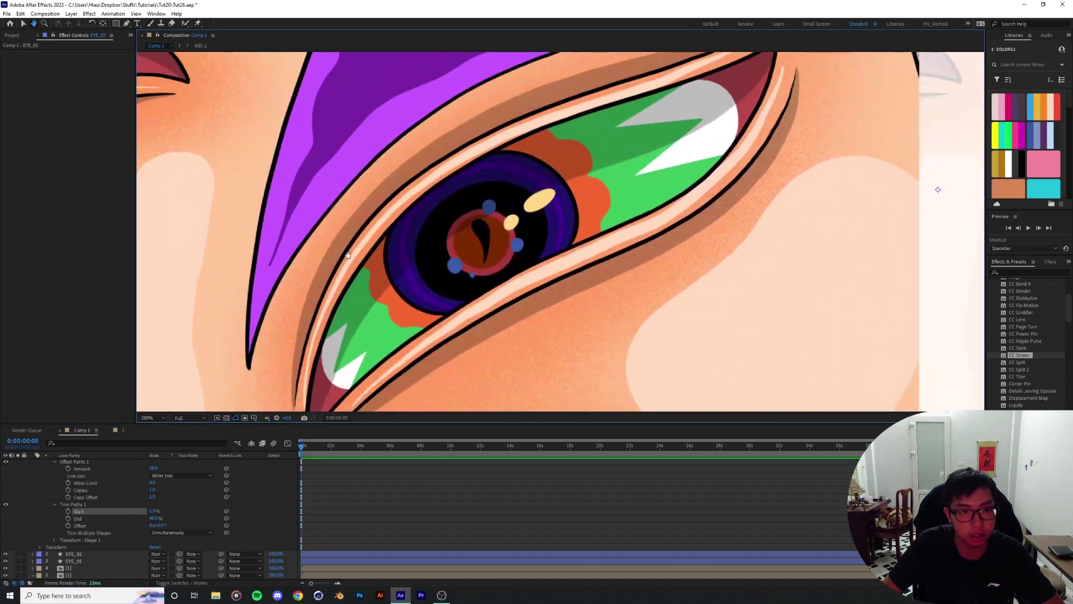
drag(371, 234, 292, 302)
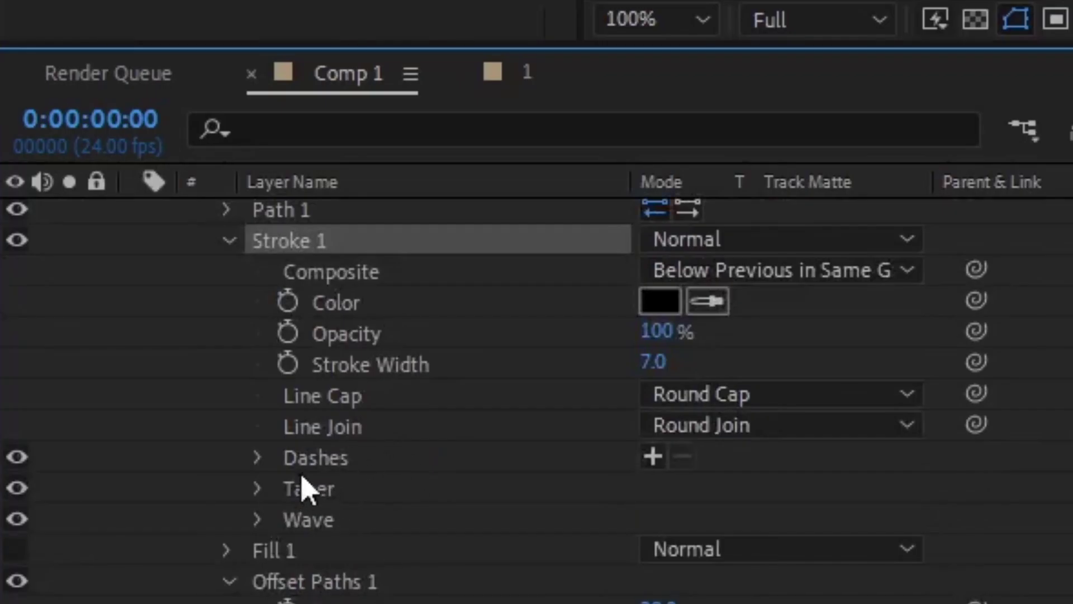
click(307, 466)
click(305, 495)
click(259, 489)
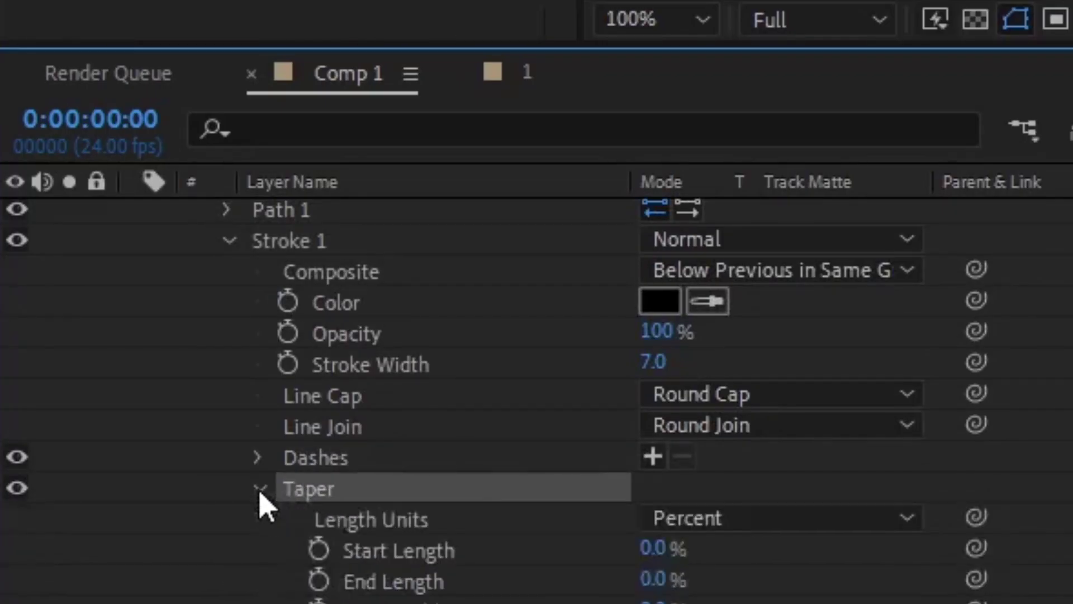
scroll(520, 455, down, 3)
drag(651, 457, 709, 453)
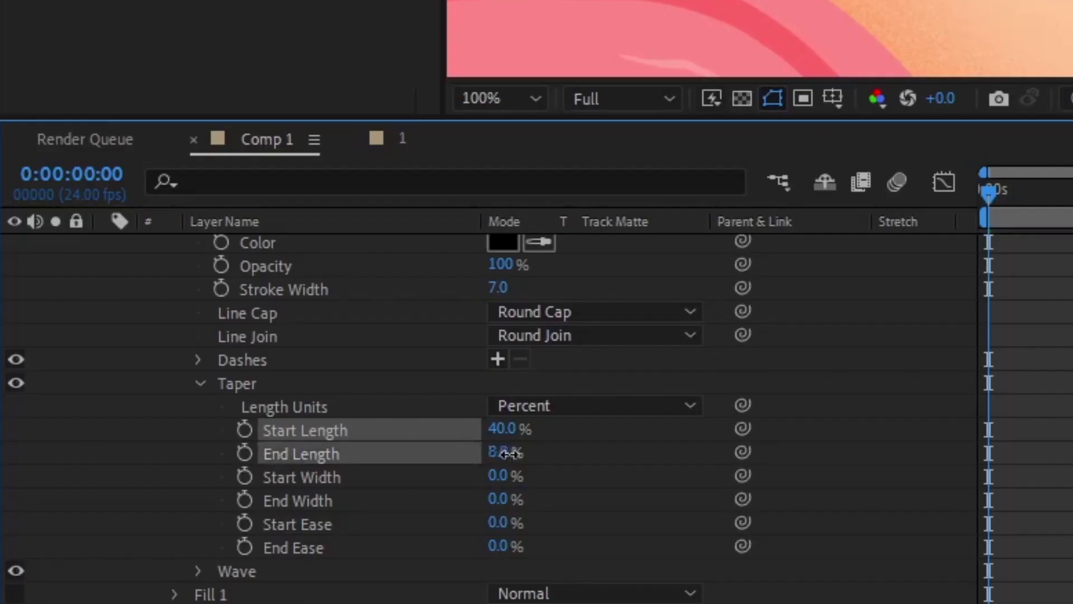
drag(154, 524, 156, 527)
click(512, 453)
text(40)
key(Return)
click(45, 478)
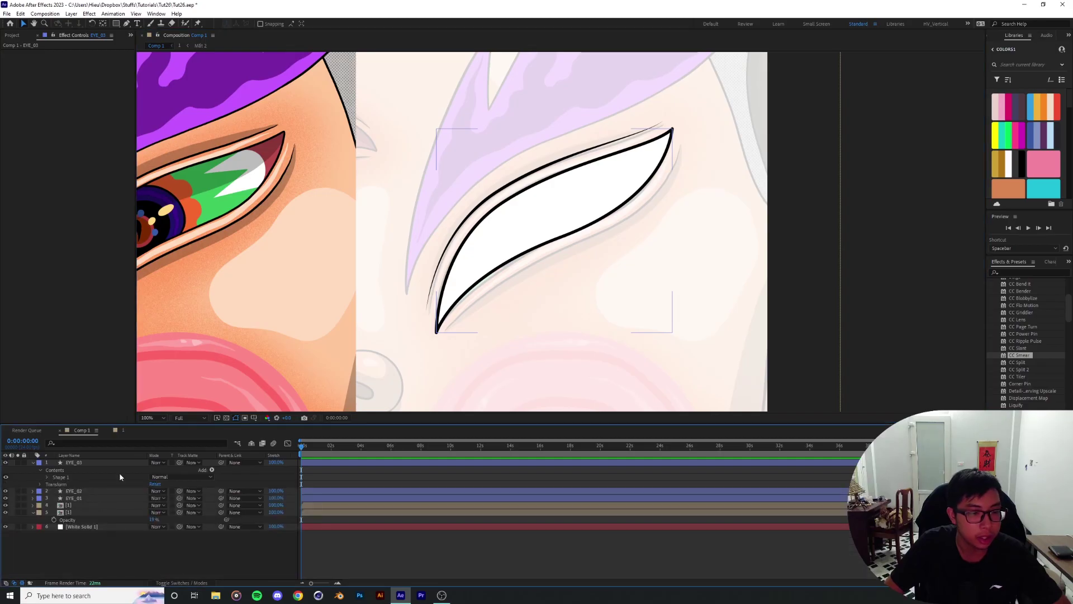
click(33, 463)
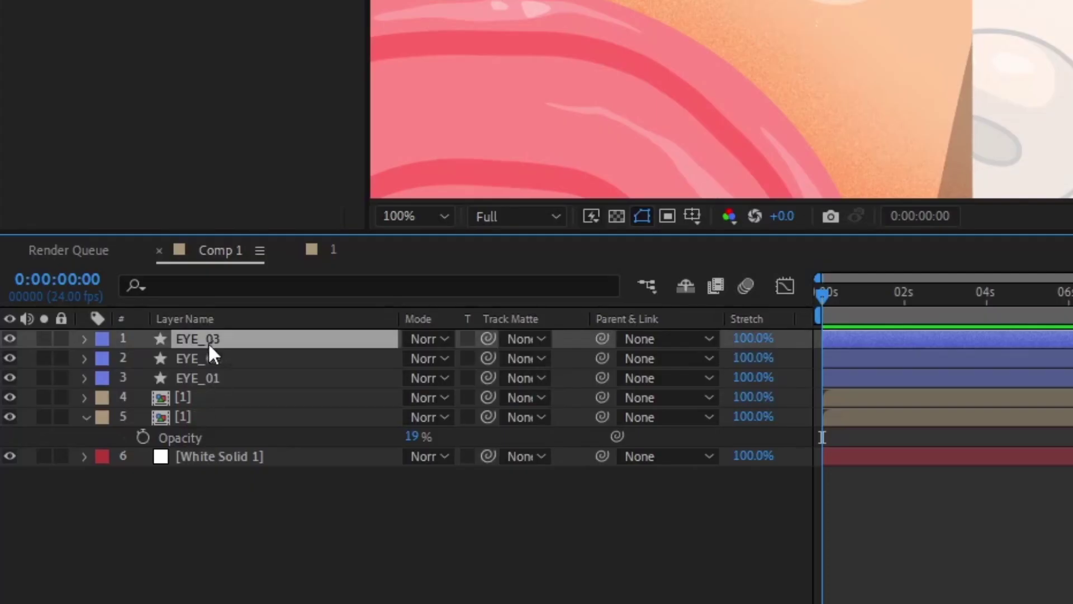
Step: Duplicate the EYE_03 layer and expand the copy's Shape 1 contents
key(ctrl+d)
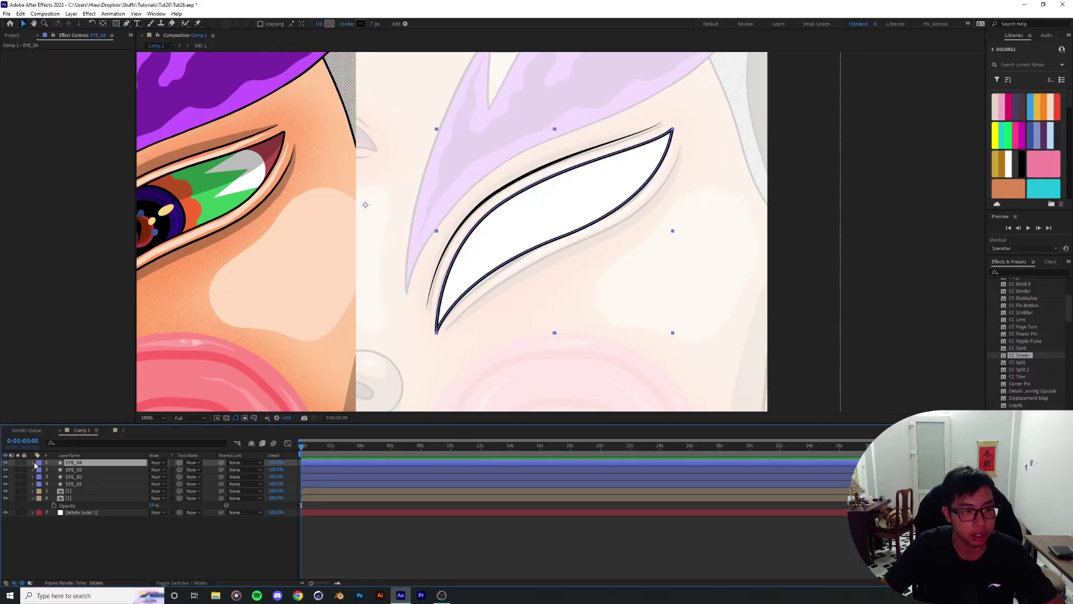
click(33, 463)
click(41, 472)
scroll(592, 246, up, 1)
scroll(592, 250, down, 1)
scroll(599, 247, up, 1)
scroll(597, 244, down, 2)
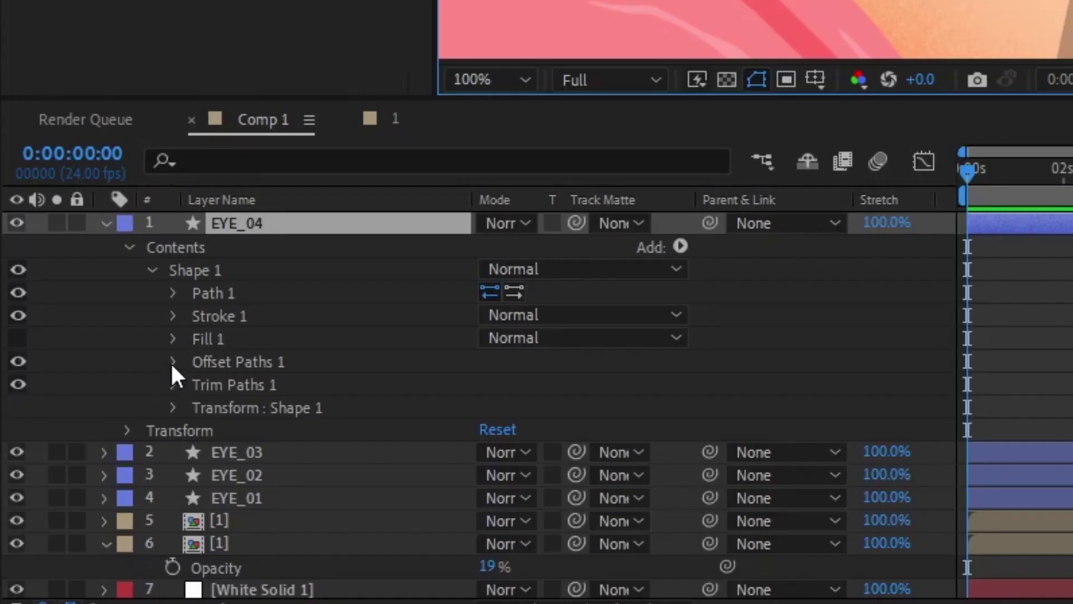
click(173, 363)
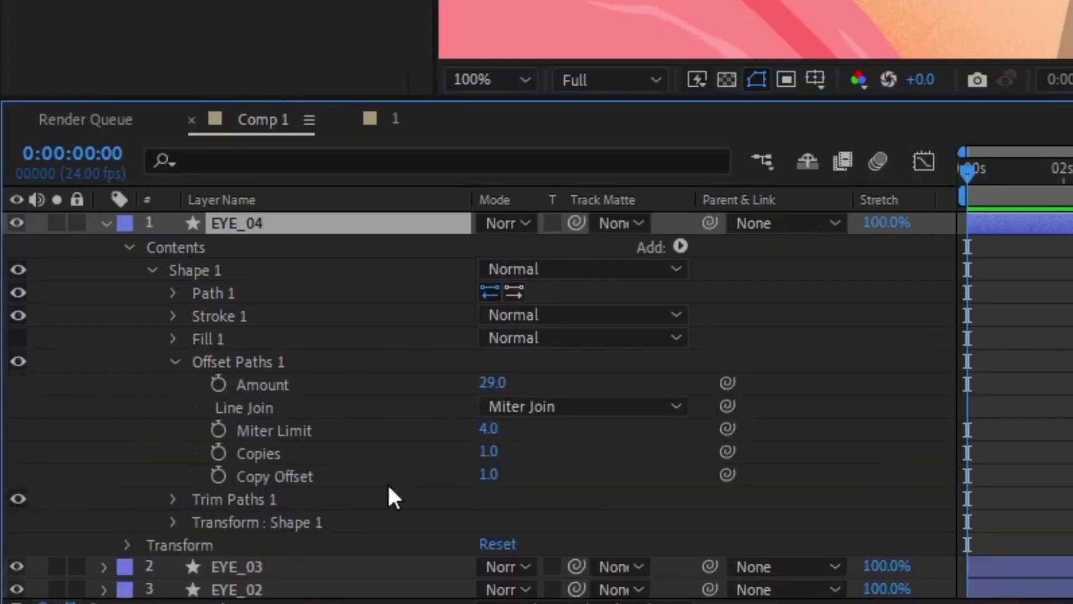
click(176, 361)
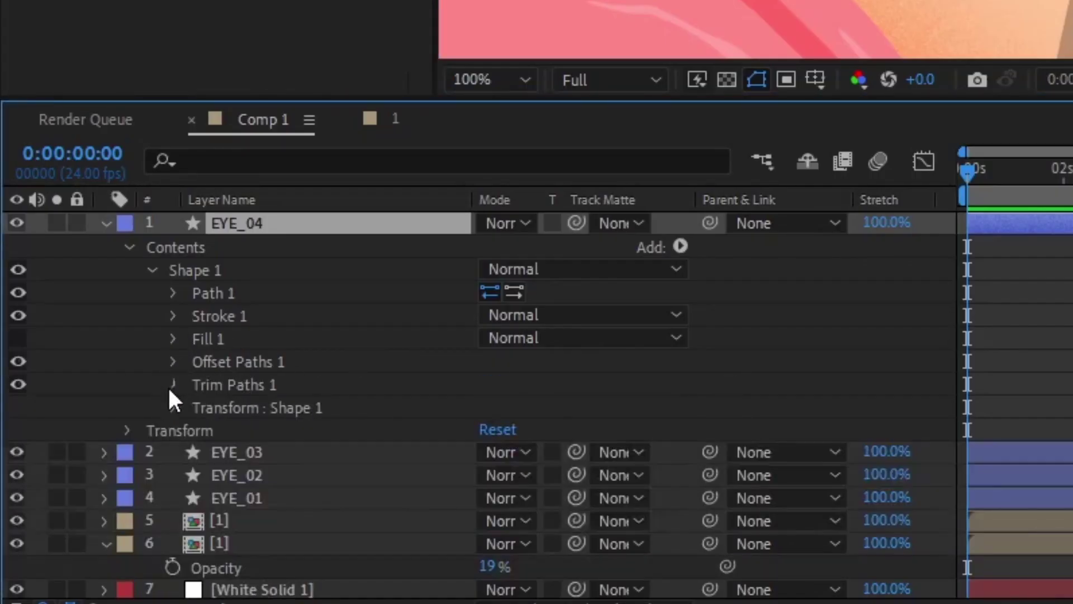
Step: Set EYE_04's Trim Paths Offset to about 187° so its line follows the eye's lower edge
click(171, 386)
drag(517, 453, 688, 432)
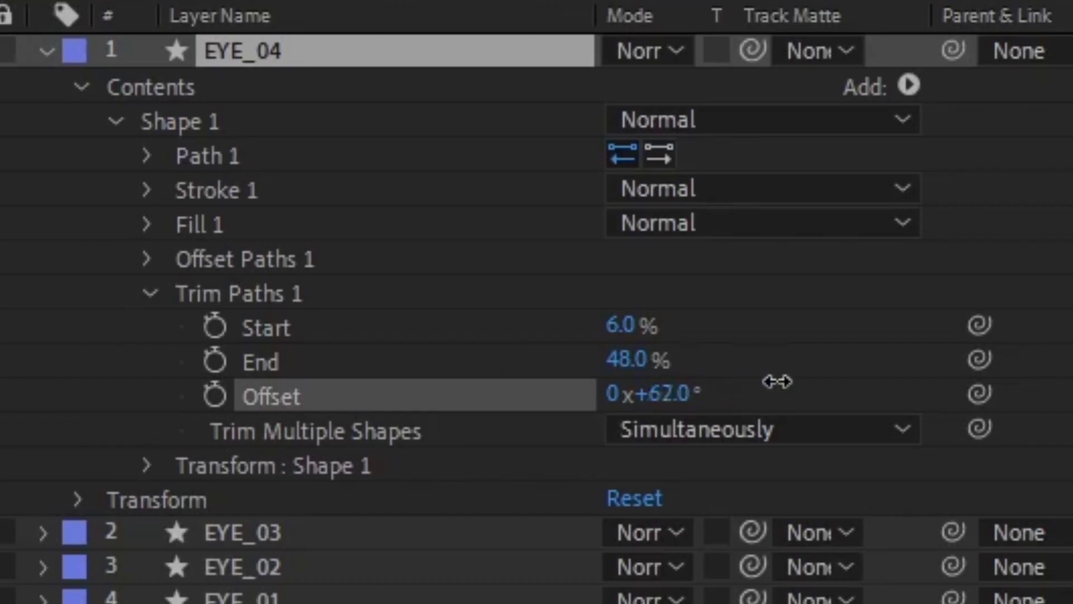
drag(919, 366, 1002, 359)
drag(230, 526, 232, 526)
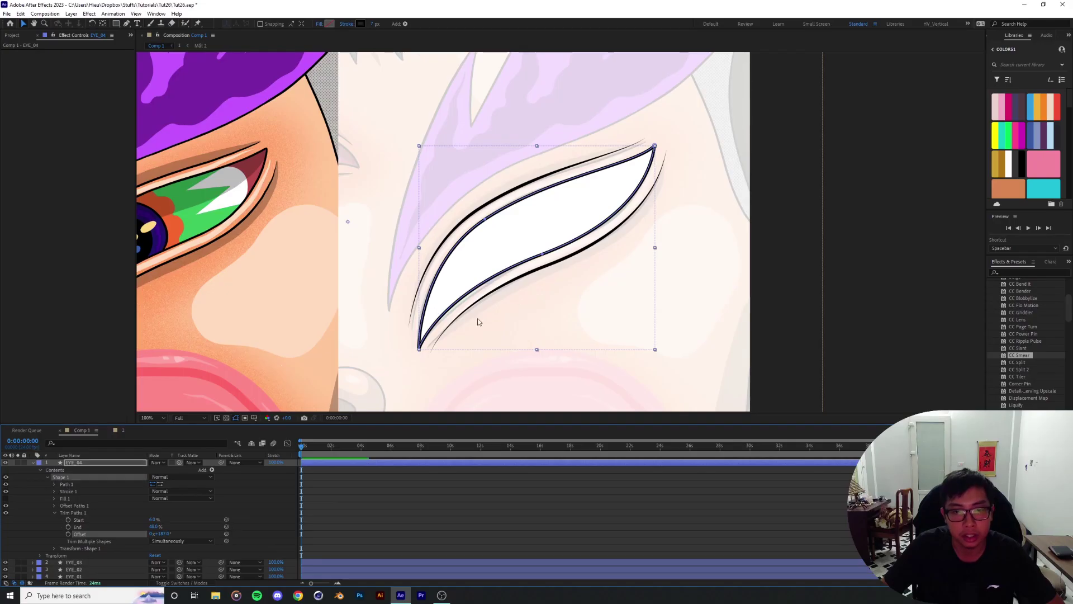
Step: Set the EYE_04 stroke's taper Start Length and End Length both to 15%
drag(503, 331, 481, 311)
drag(264, 259, 570, 243)
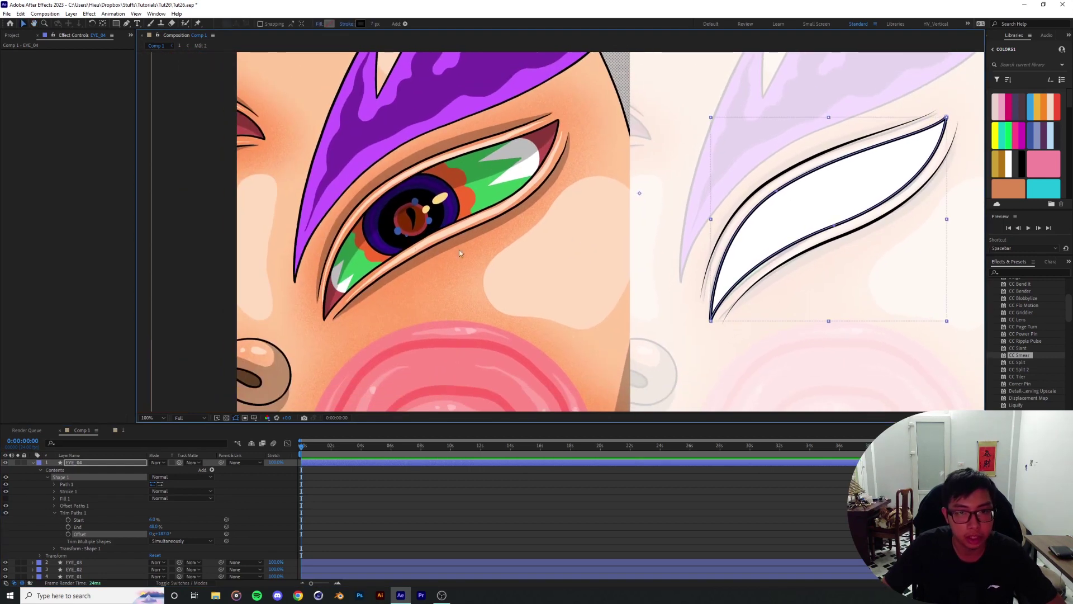
scroll(431, 268, right, 5)
click(55, 512)
click(53, 491)
click(61, 549)
scroll(88, 514, down, 1)
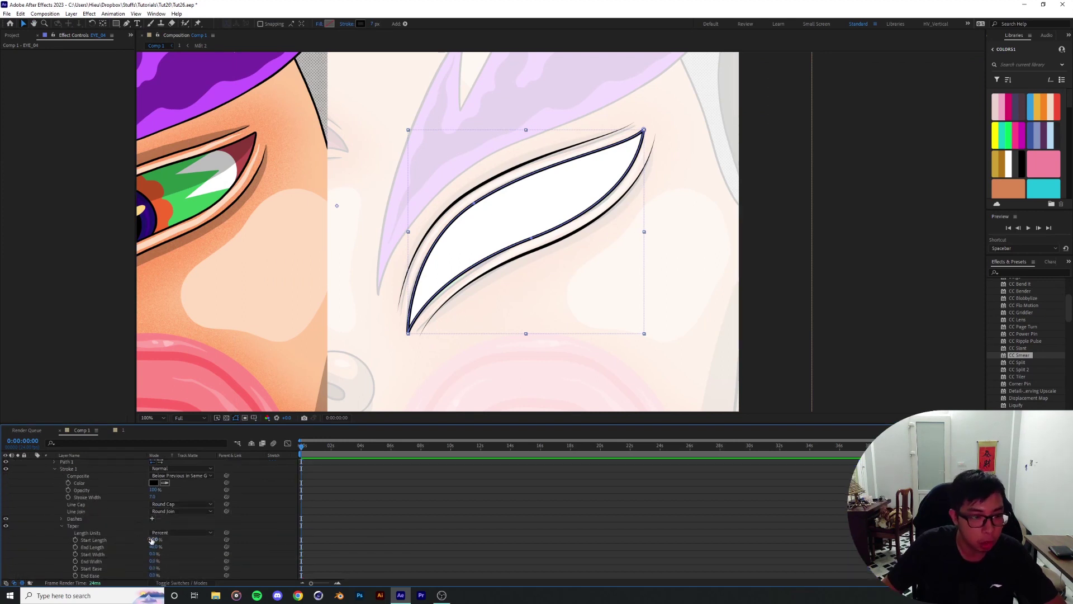
mouse_move(151, 540)
mouse_down()
mouse_move(130, 540)
mouse_move(139, 539)
mouse_up()
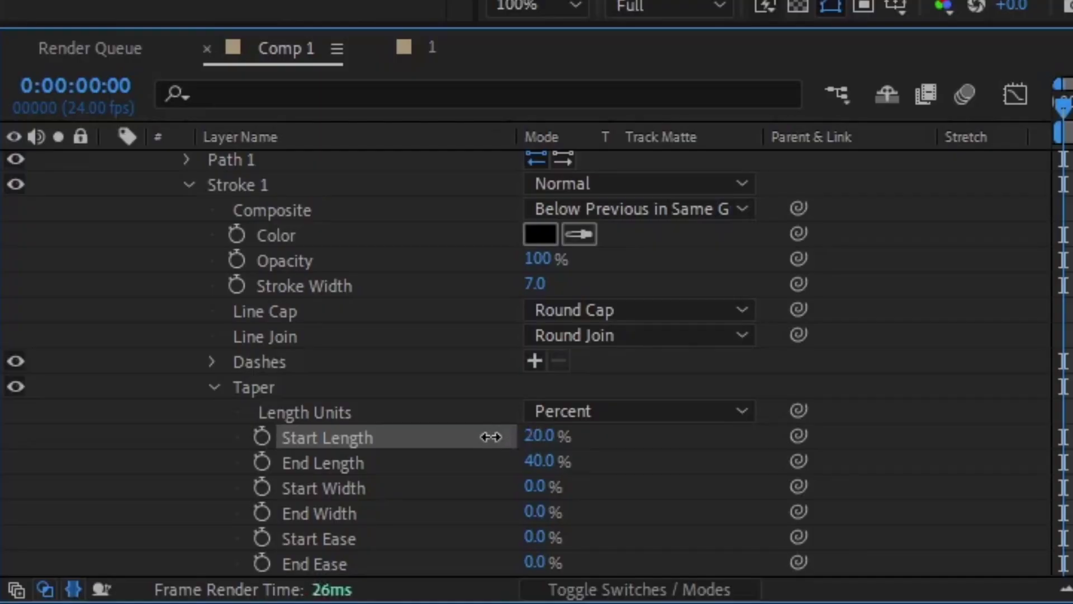
drag(491, 437, 489, 437)
click(545, 436)
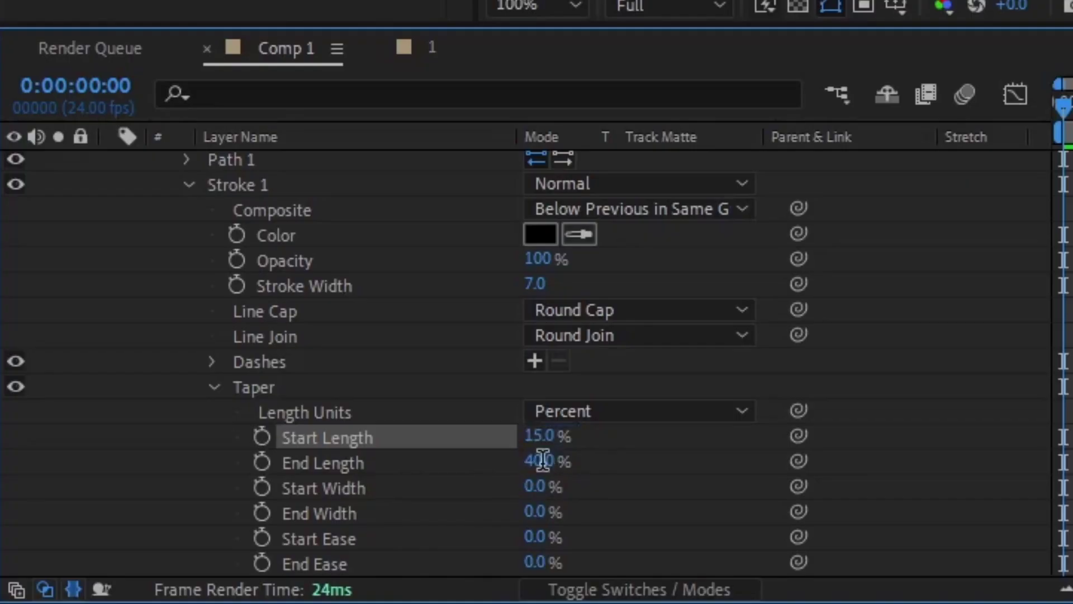
click(541, 461)
text(15)
key(Return)
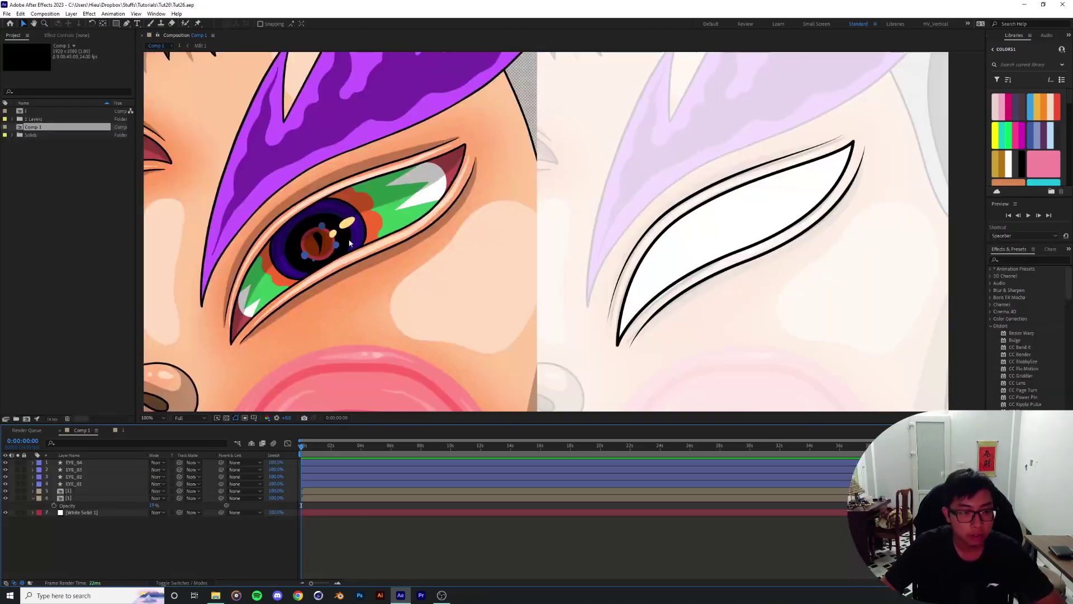
Step: Assign the Orange label color to the EYE_03 and EYE_04 layers
scroll(350, 243, up, 2)
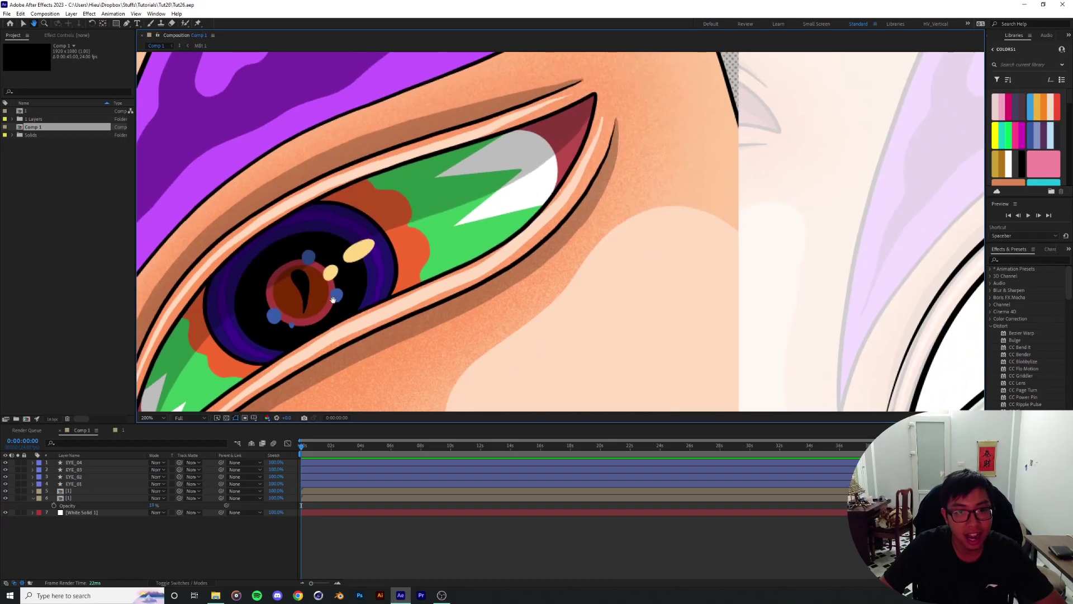
drag(460, 295, 646, 230)
drag(647, 230, 291, 246)
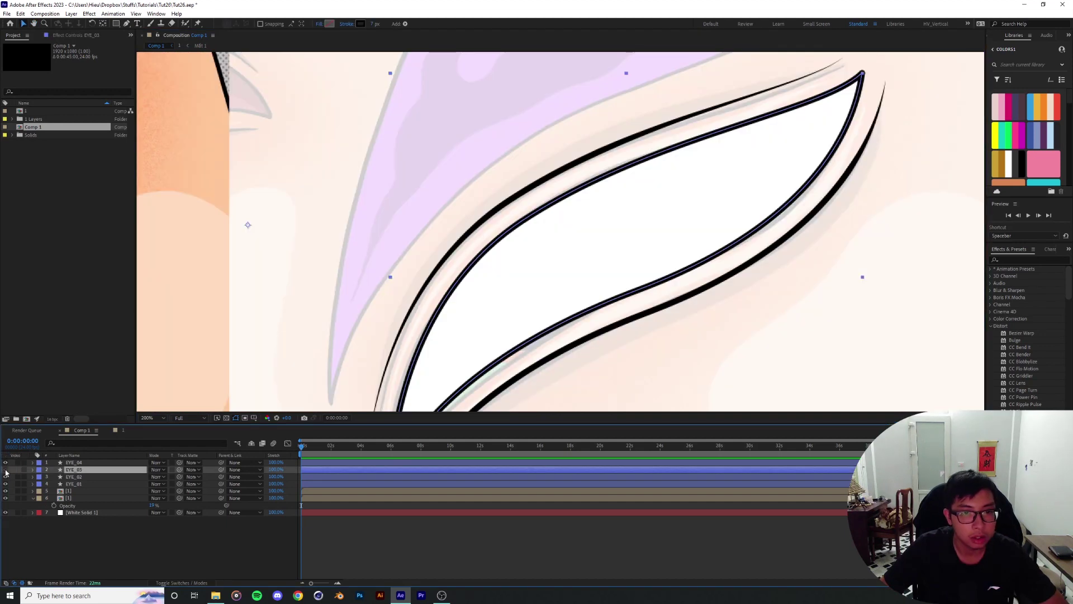
click(6, 470)
click(6, 471)
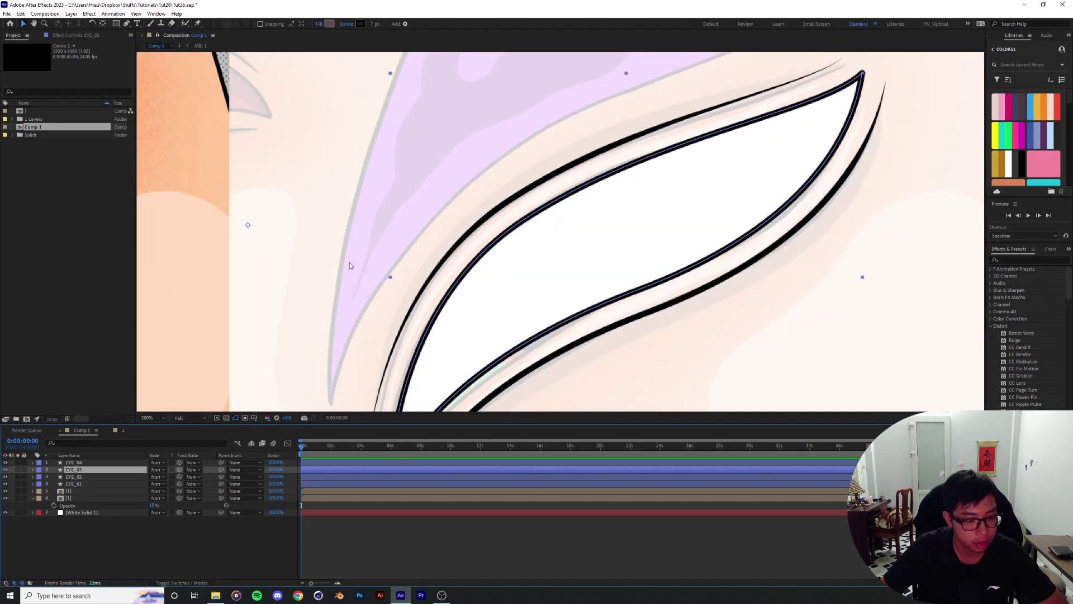
click(39, 463)
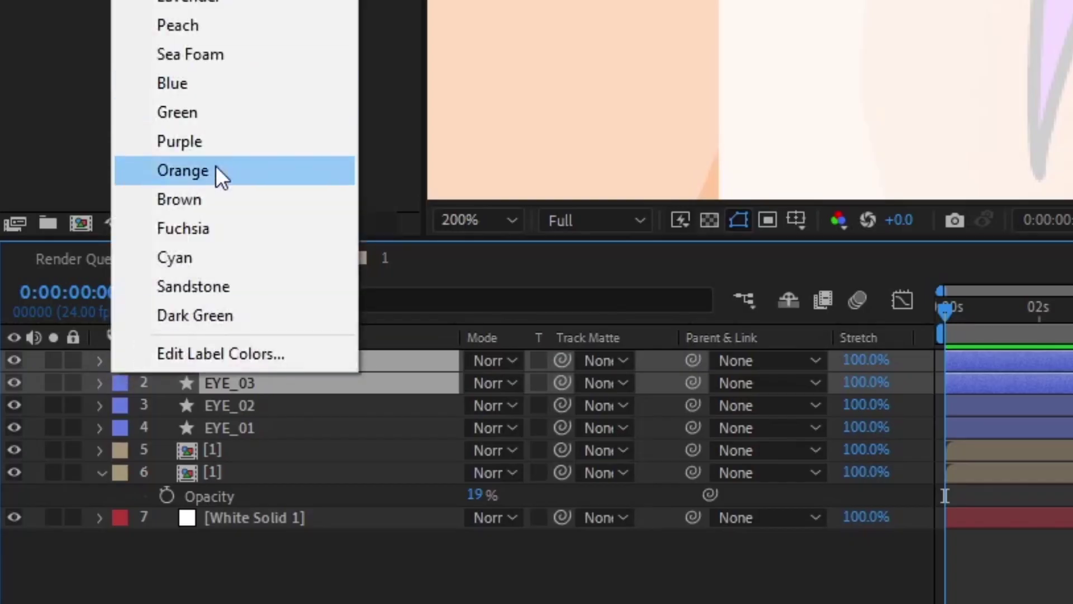
click(216, 170)
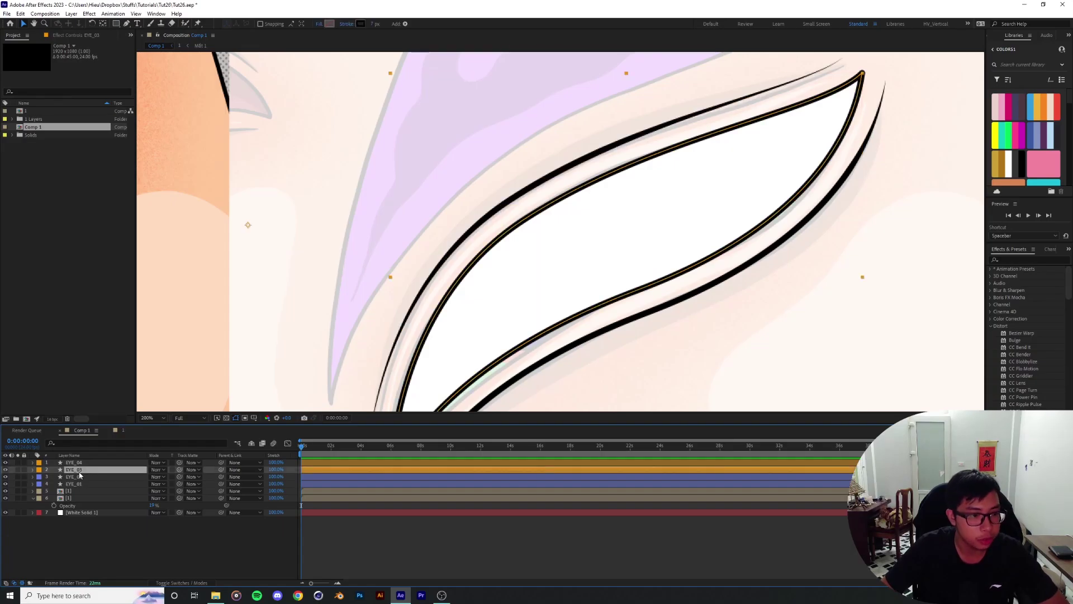
Step: Duplicate the EYE_03 layer and rename the copy EYE_HIGHLIGHT_1
key(ctrl+d)
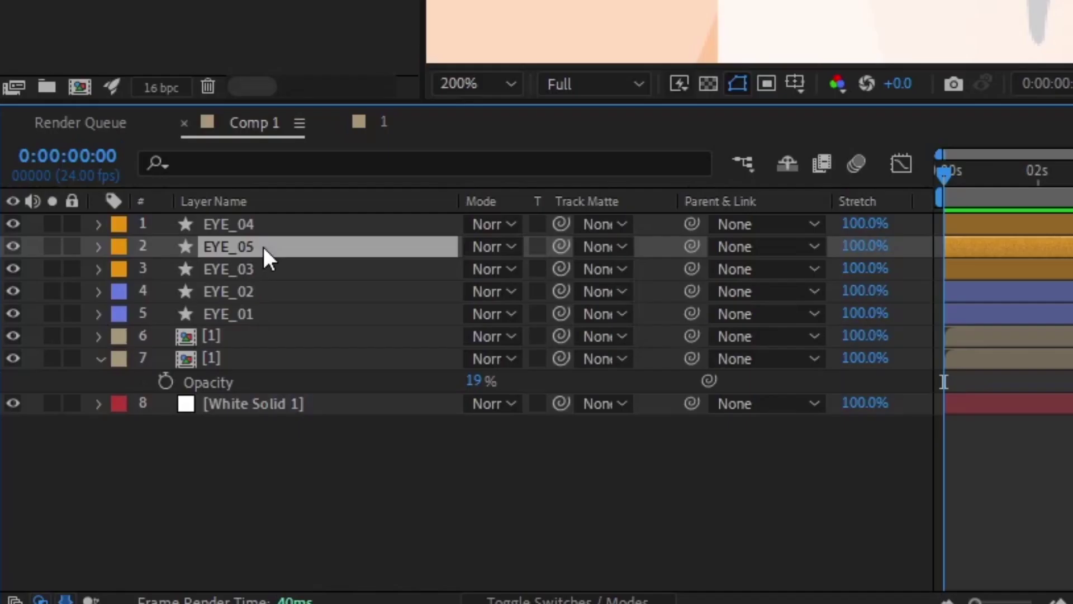
key(Return)
click(84, 470)
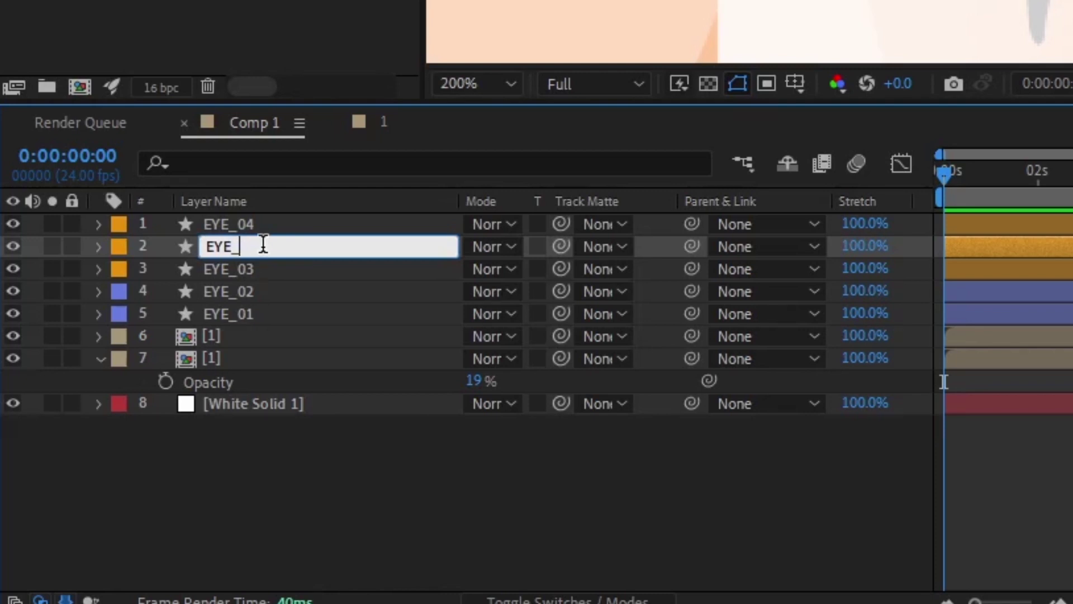
text(HIGHLIG)
text(HT)
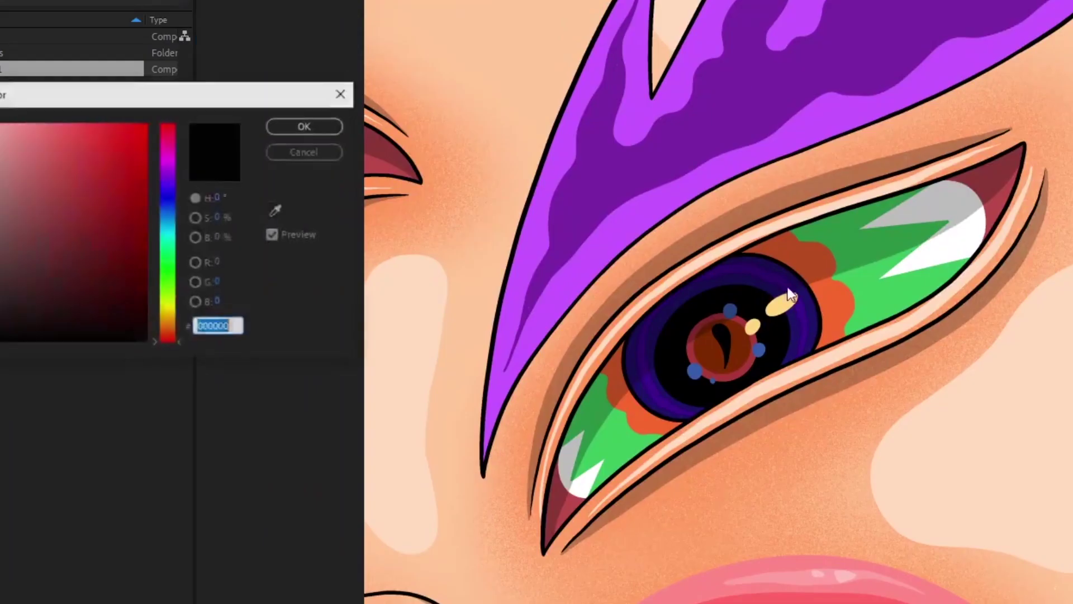
Step: Set EYE_HIGHLIGHT_1's stroke color to the light peach sampled from the reference artwork's upper eyelid
click(280, 207)
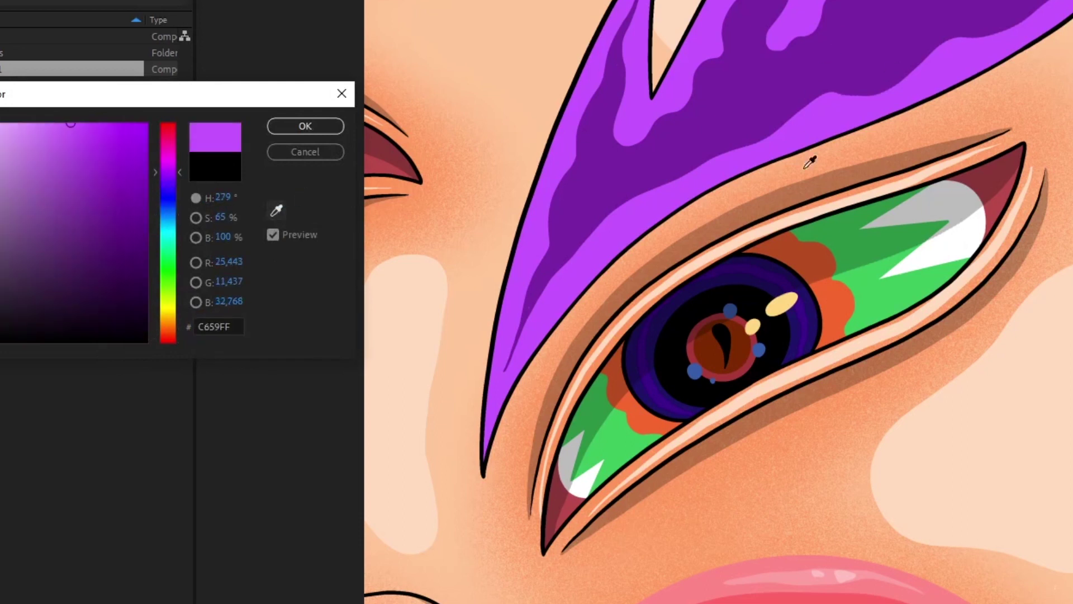
click(771, 227)
click(305, 125)
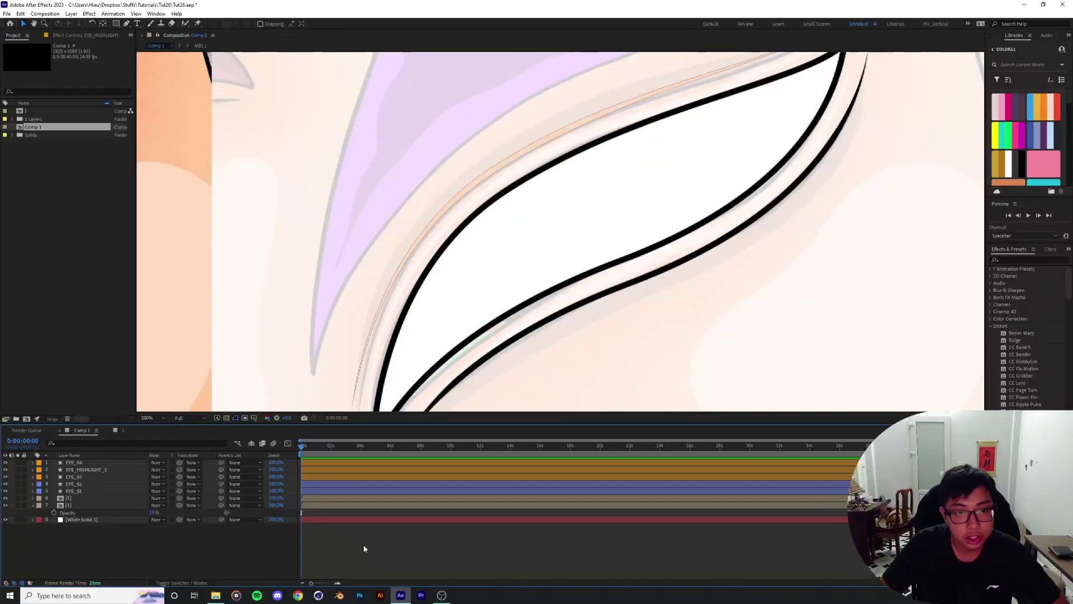
Step: Reduce EYE_HIGHLIGHT_1's Offset Paths amount until its line lies over the peach highlight between the upper eyelid line and the eye outline
click(94, 471)
click(32, 470)
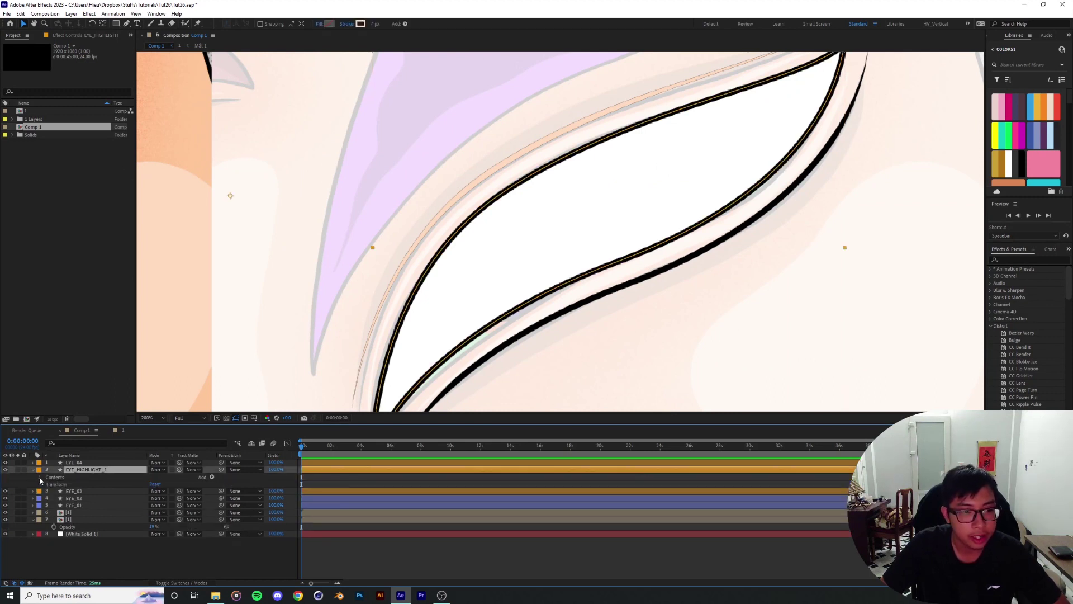
click(40, 477)
click(47, 484)
click(55, 513)
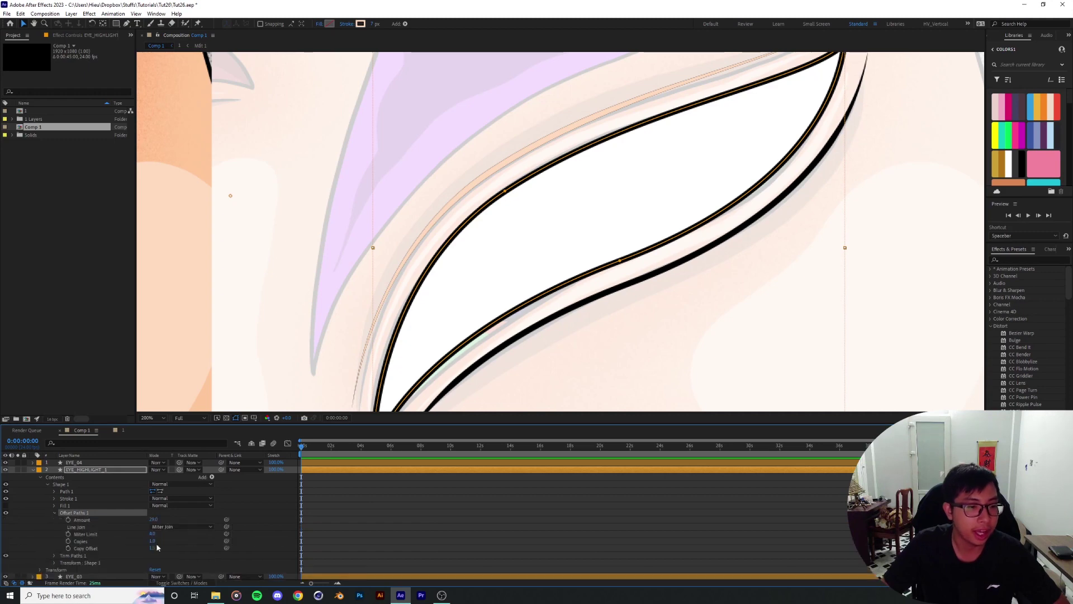
drag(155, 521, 146, 521)
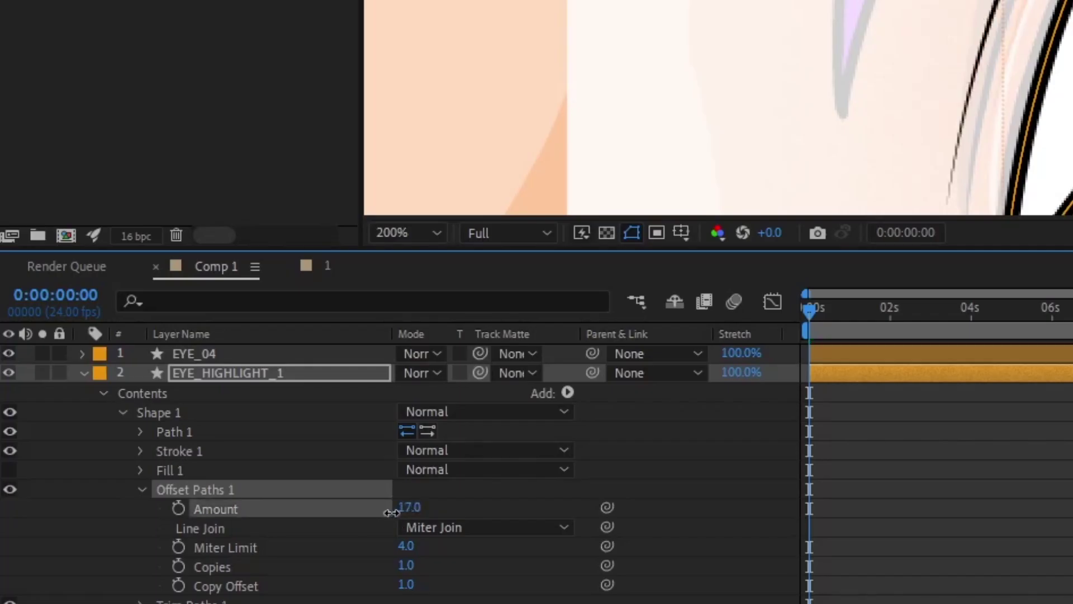
drag(391, 513, 391, 512)
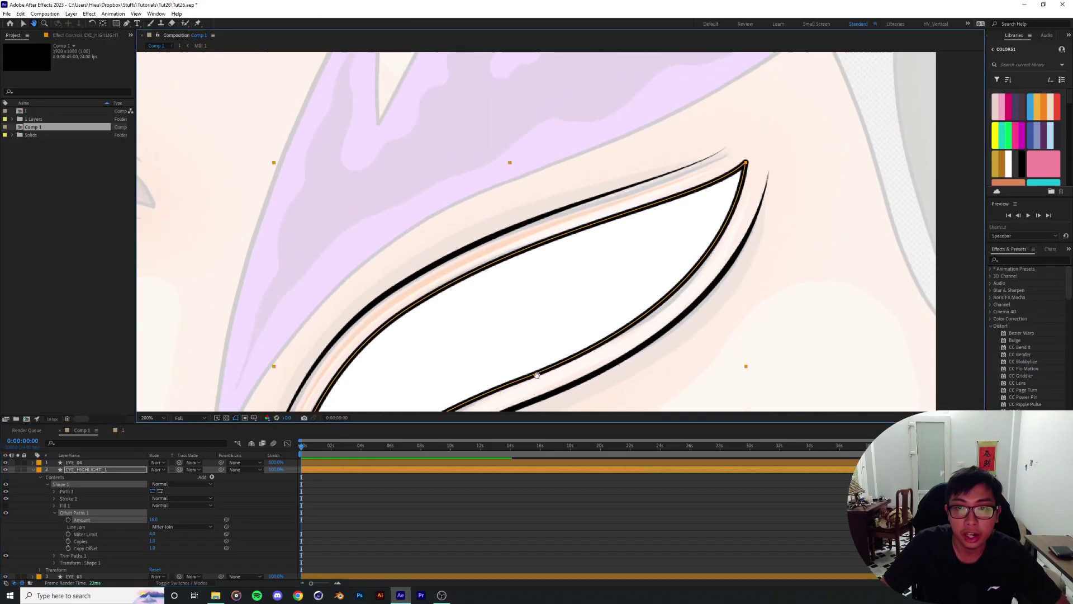
drag(537, 375, 516, 393)
scroll(632, 246, up, 1)
drag(659, 205, 666, 218)
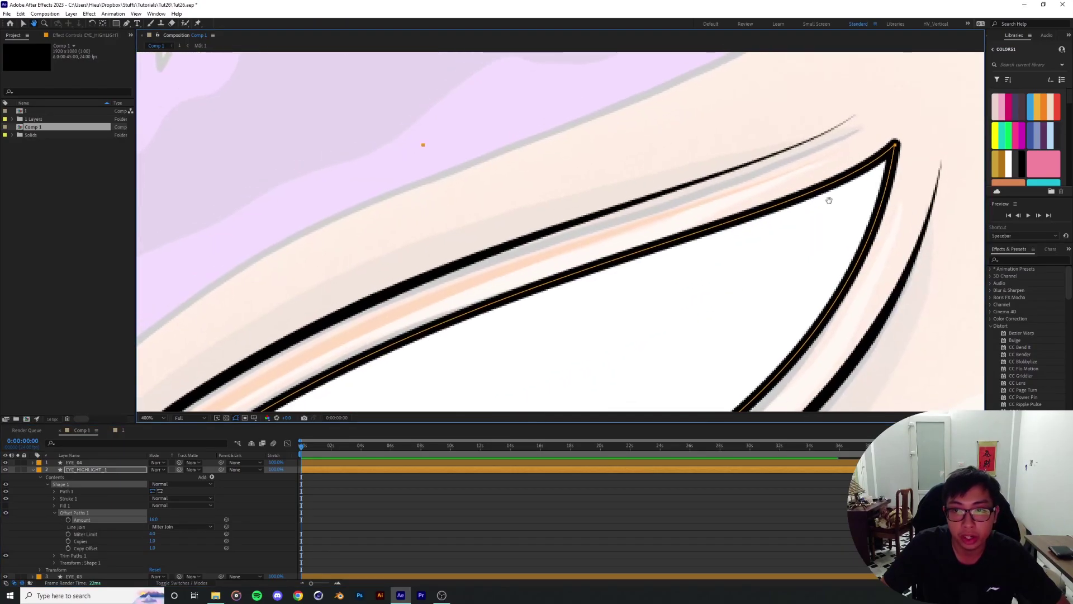
scroll(693, 255, down, 2)
mouse_move(693, 256)
mouse_down()
mouse_move(815, 159)
mouse_move(688, 235)
mouse_up()
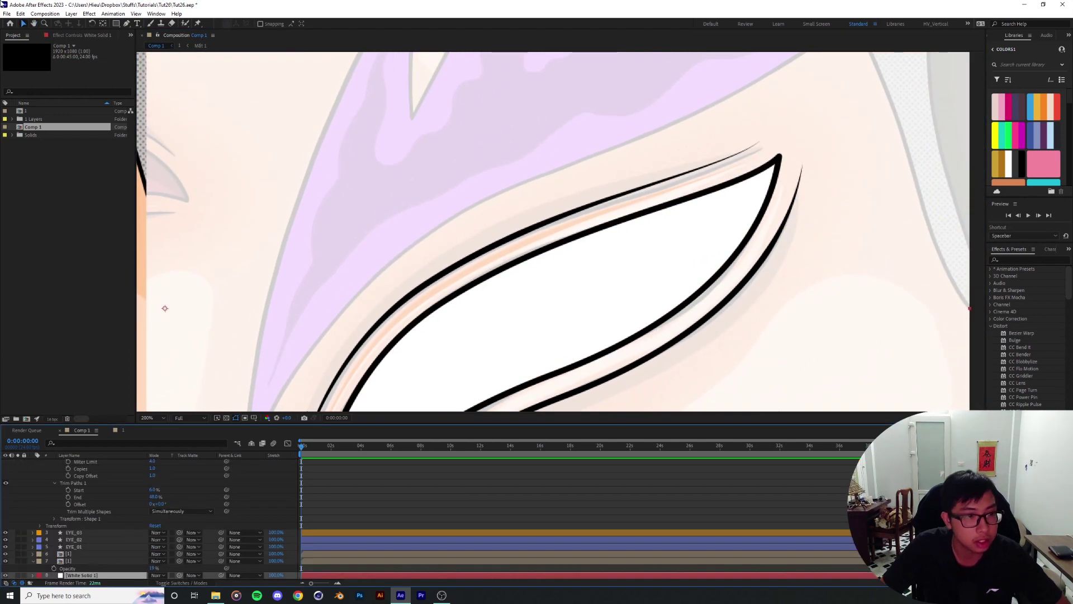
Step: Change the White Solid 1 background layer's color to dark gray
click(62, 16)
click(89, 29)
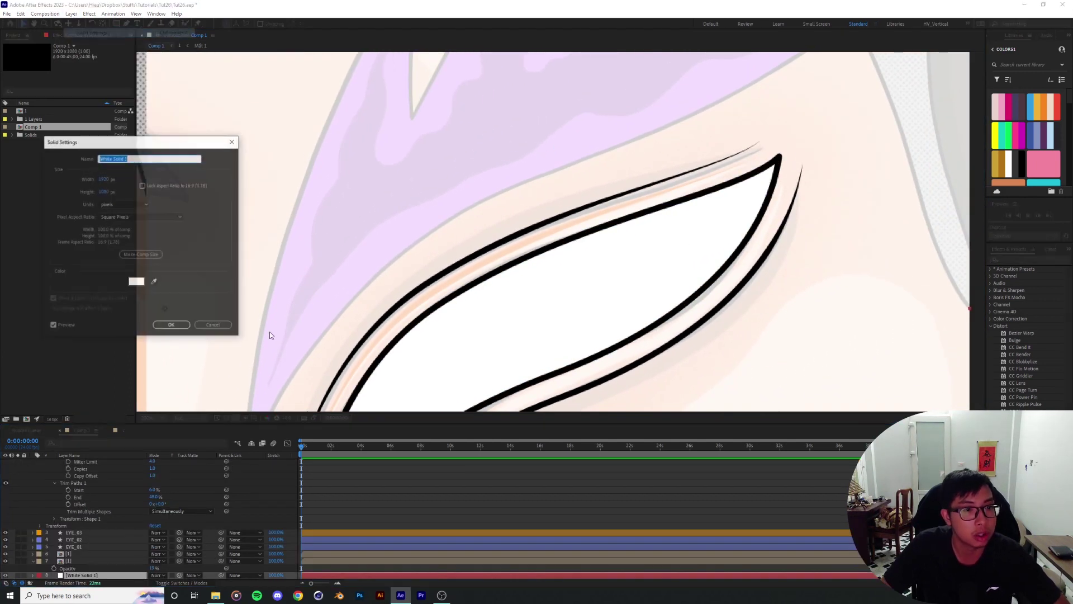
click(137, 281)
drag(65, 207, 4, 230)
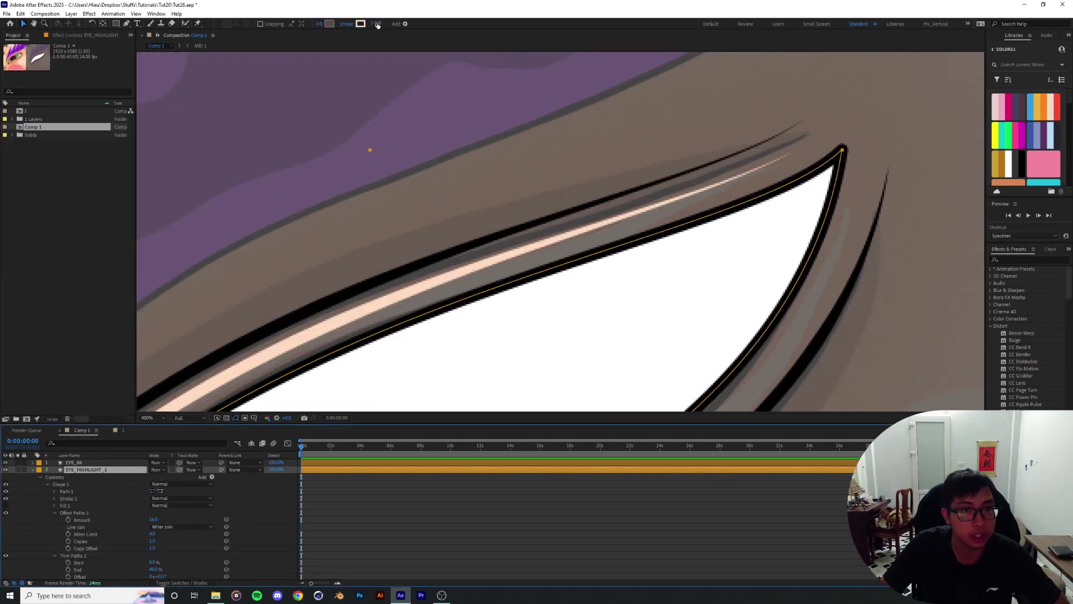
Step: Set EYE_HIGHLIGHT_1's stroke width to 12, matching the highlight's thickness in the reference artwork
drag(377, 24, 376, 24)
key(space)
mouse_move(441, 304)
mouse_down()
mouse_move(702, 145)
mouse_move(790, 75)
mouse_up()
mouse_move(521, 298)
mouse_down()
mouse_move(735, 62)
mouse_move(723, 76)
mouse_up()
drag(536, 341, 475, 391)
drag(660, 168, 218, 537)
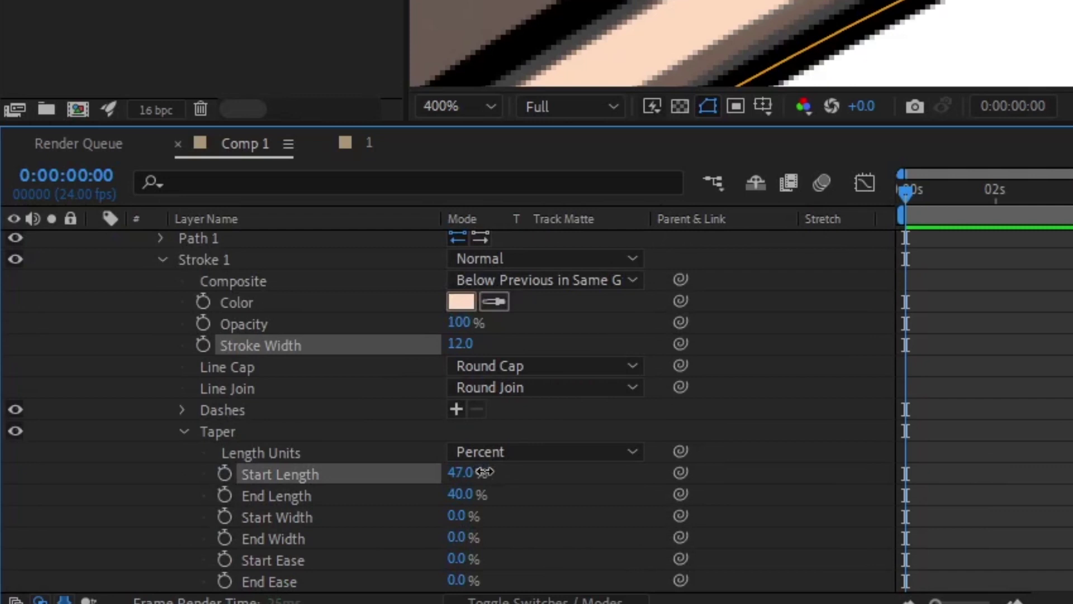
Step: Shorten the taper Start Length and End Length of EYE_HIGHLIGHT_1's stroke to match the reference highlight's tips
drag(153, 539, 153, 538)
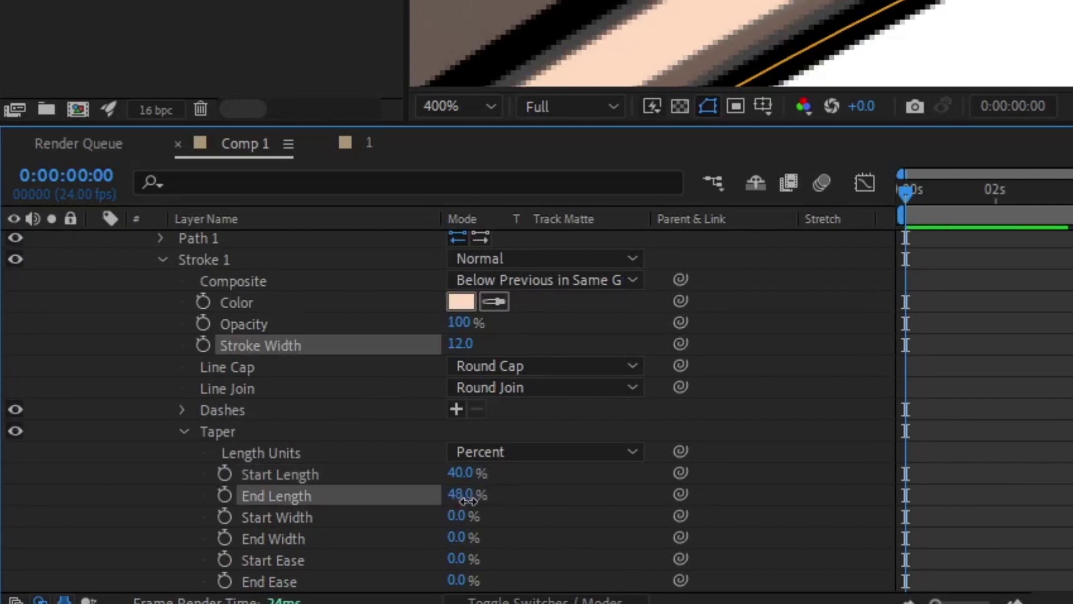
drag(462, 497, 428, 507)
drag(143, 551, 158, 550)
drag(499, 347, 438, 363)
drag(466, 312, 606, 194)
key(v)
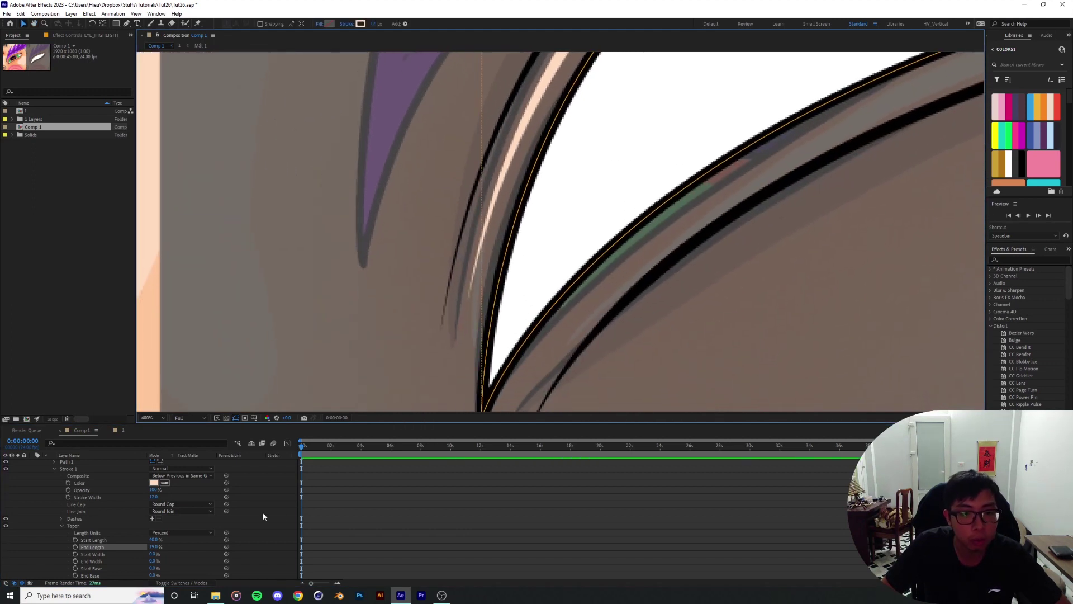
drag(158, 540, 149, 541)
click(152, 540)
Step: Adjust EYE_HIGHLIGHT_1's Trim Paths range so the highlight extends farther down toward the eye's lower corner
click(61, 524)
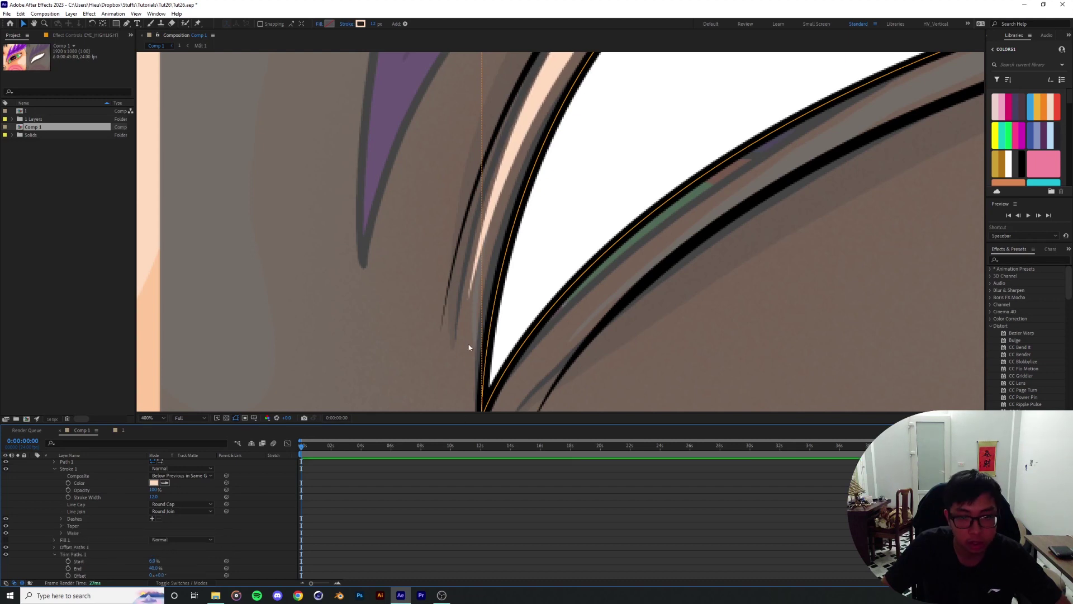
scroll(119, 552, down, 1)
drag(155, 548, 151, 540)
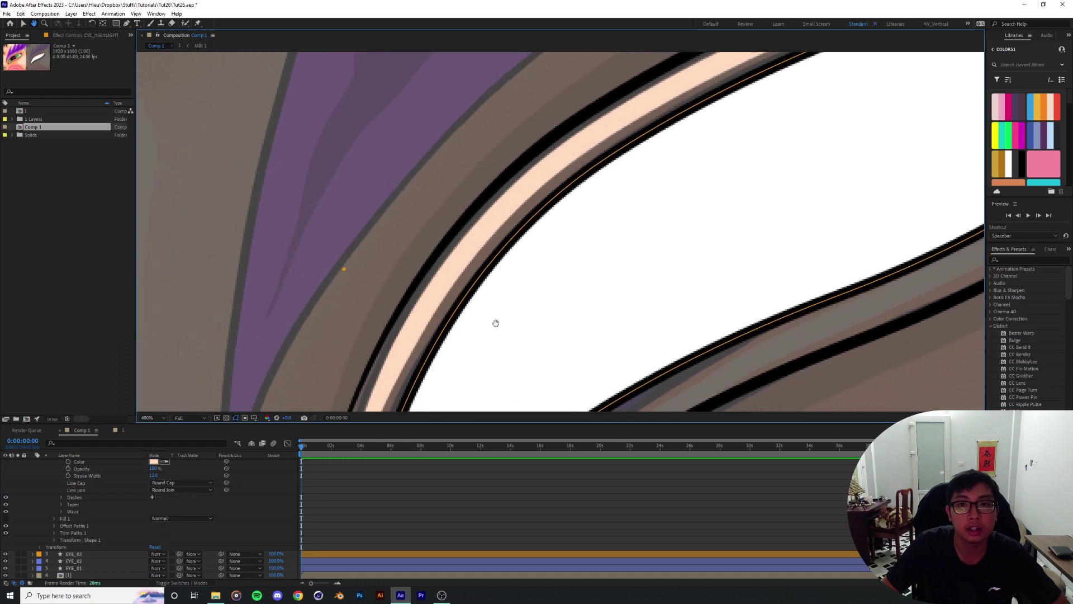
Step: Compare the new highlight with the eyelid highlight lines around the eye in the original colored artwork
scroll(494, 324, down, 1)
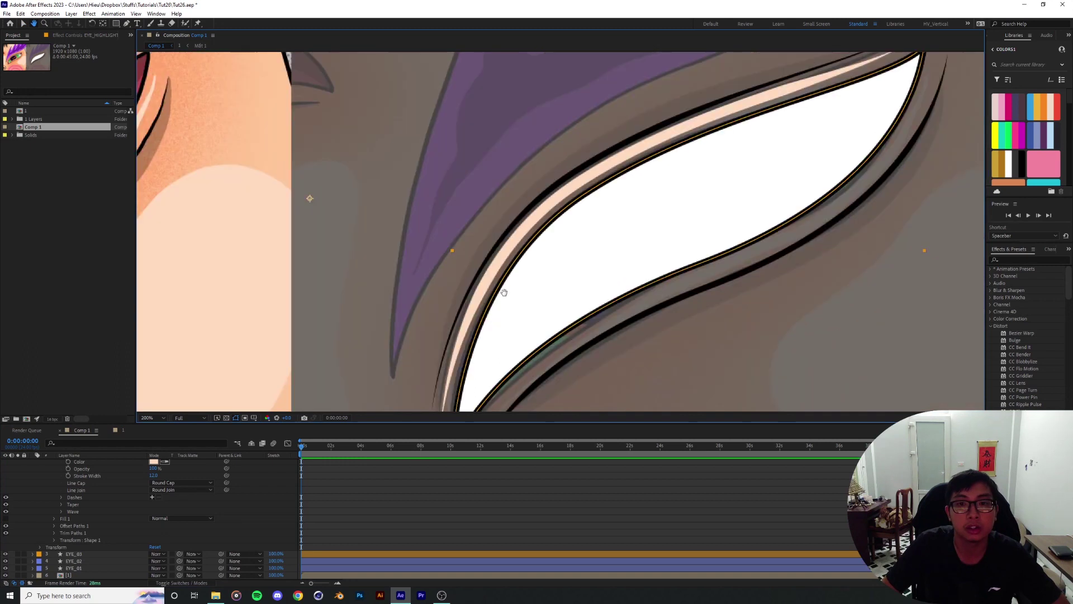
drag(504, 292, 419, 335)
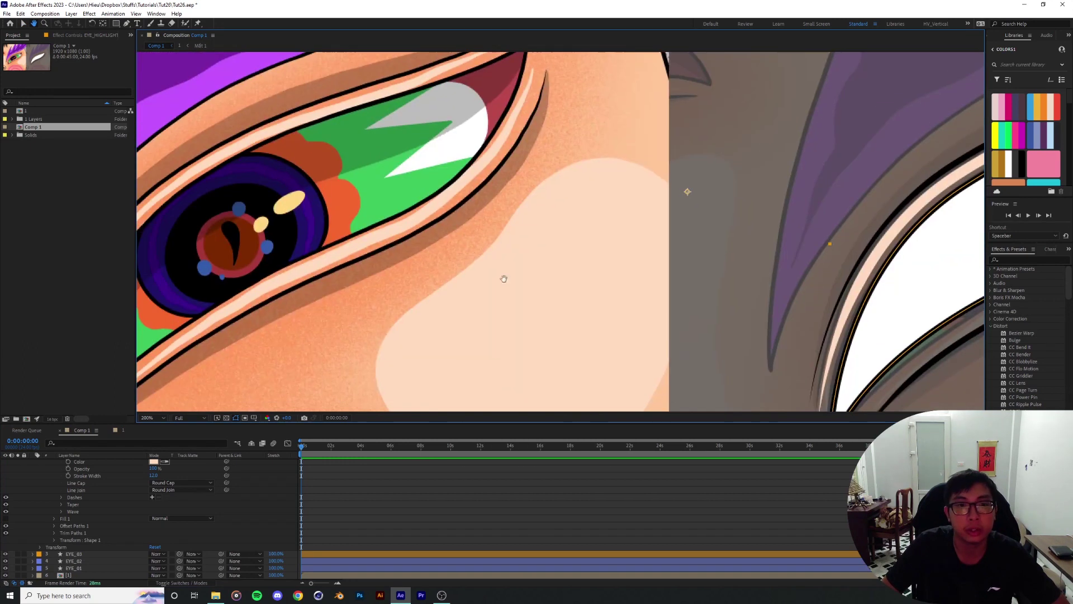
drag(336, 196, 661, 176)
drag(558, 153, 512, 206)
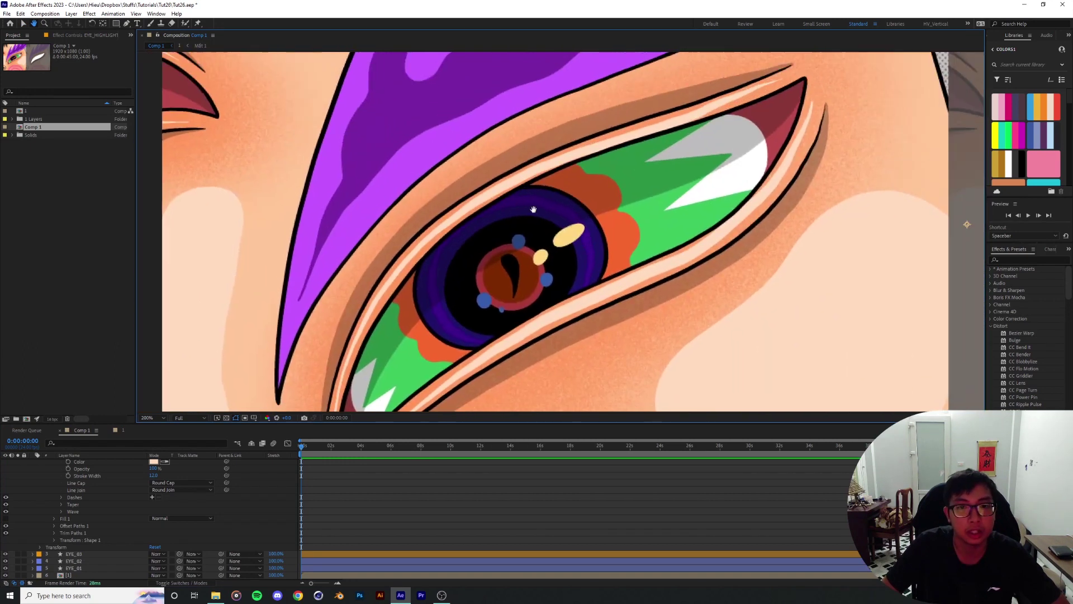
drag(381, 338, 407, 331)
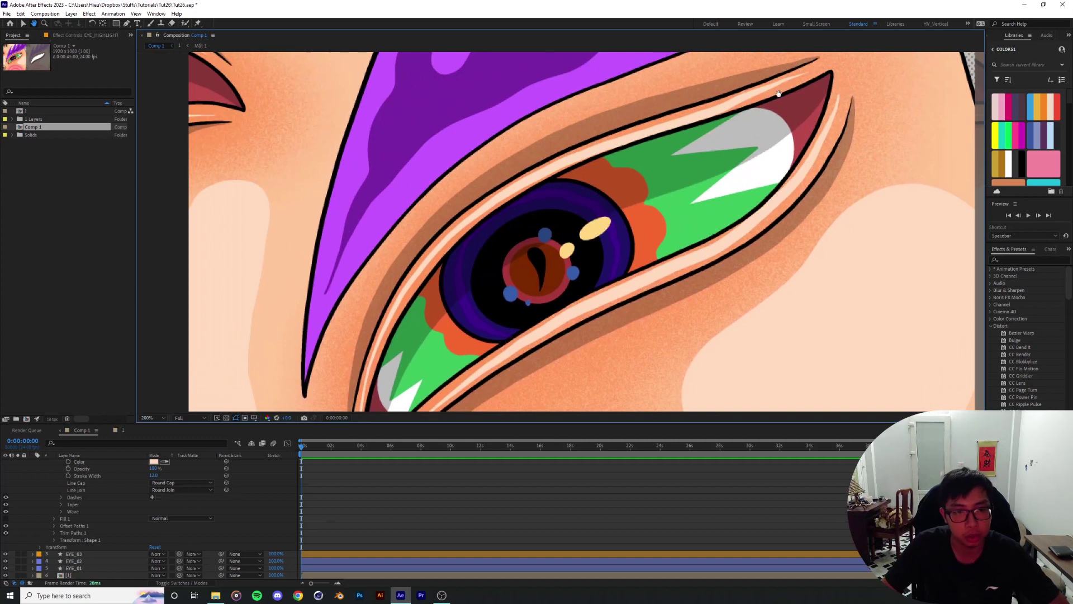
drag(595, 137, 497, 209)
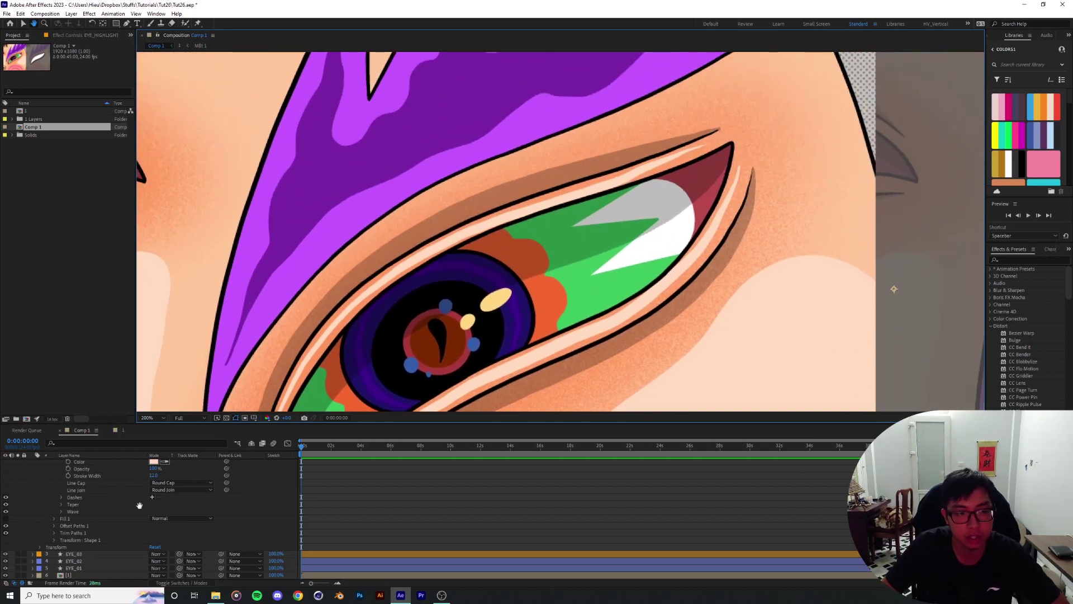
scroll(107, 523, up, 3)
key(v)
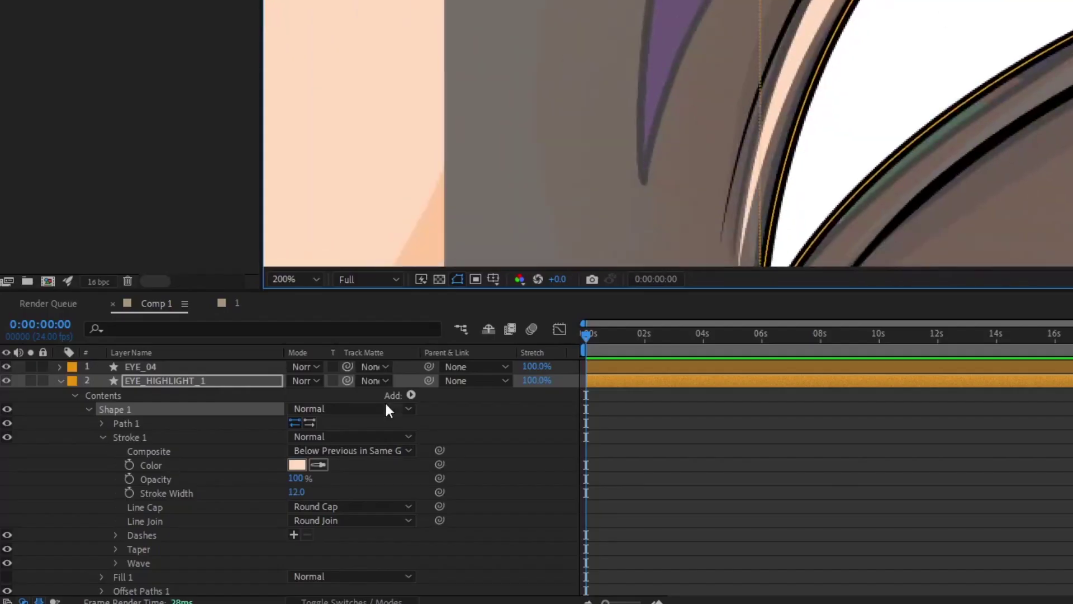
Step: Add a Wiggle Paths operator to EYE_HIGHLIGHT_1's Shape 1 and set its Size to 2
click(211, 477)
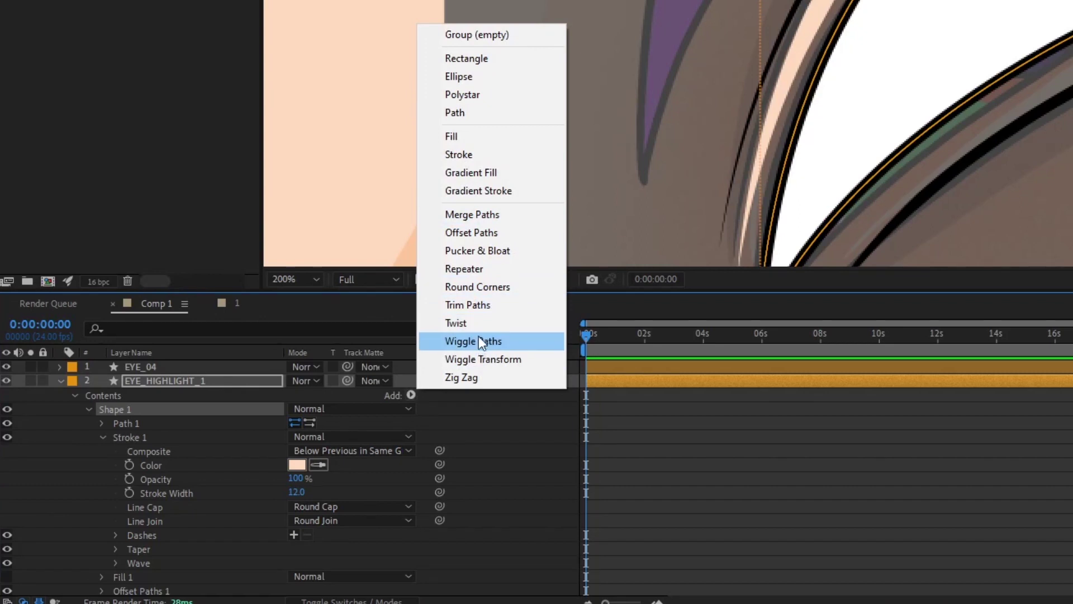
click(478, 340)
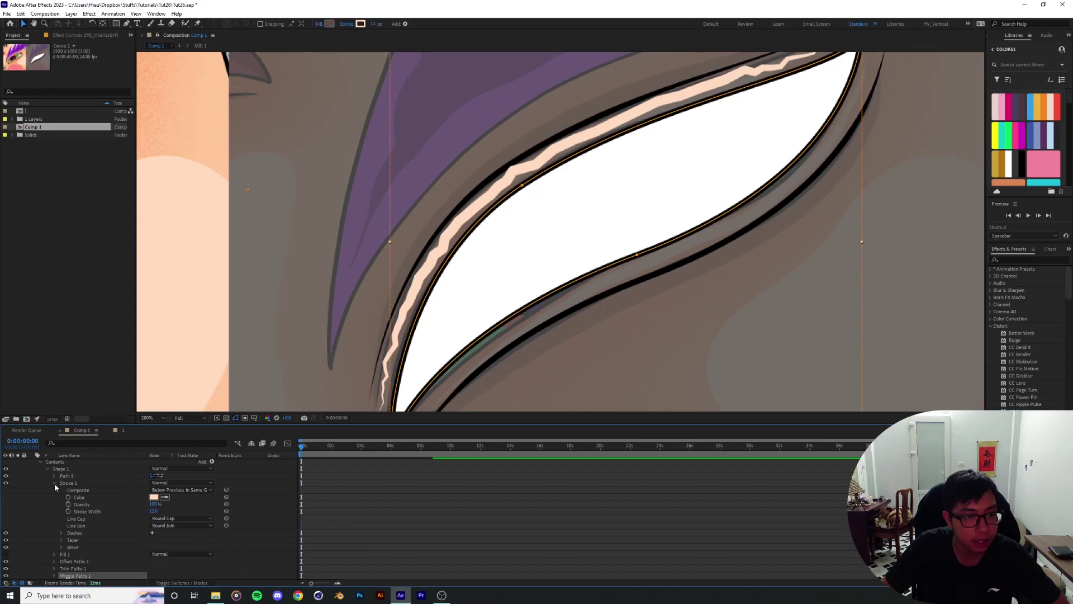
click(54, 483)
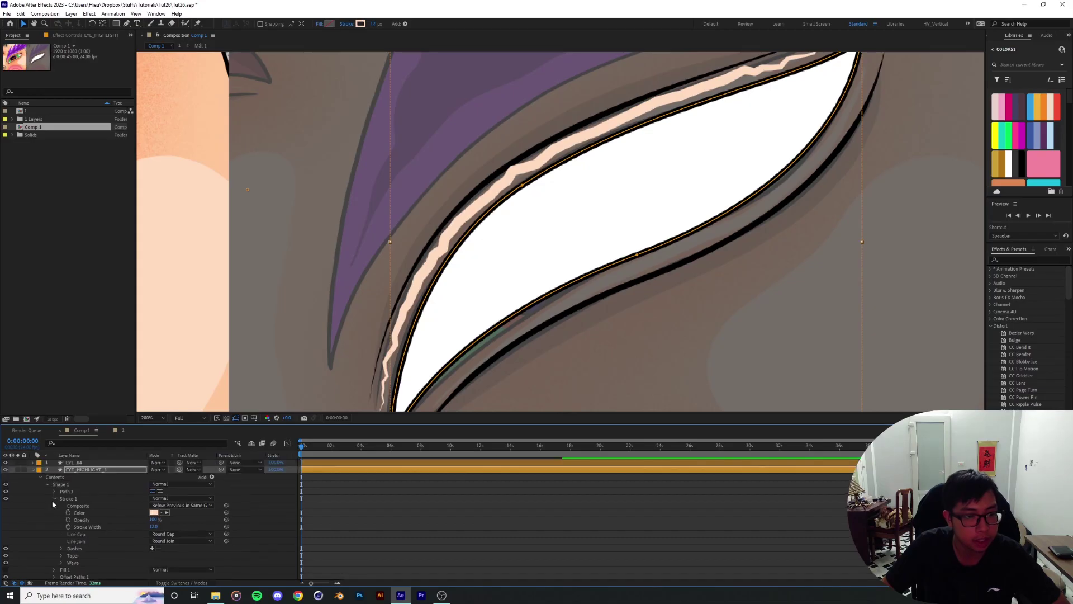
click(51, 498)
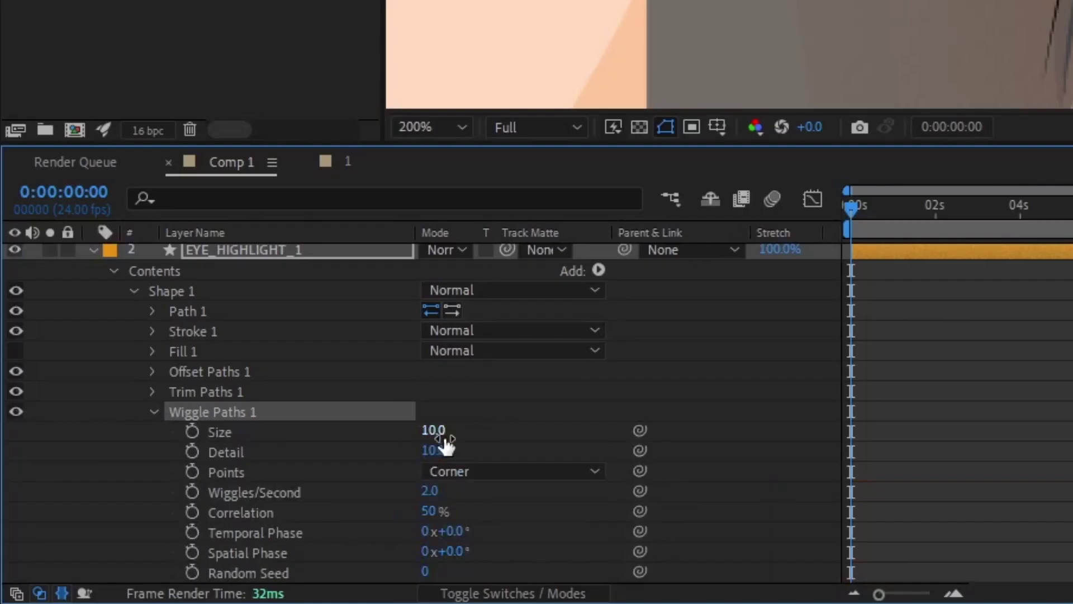
drag(443, 434, 410, 440)
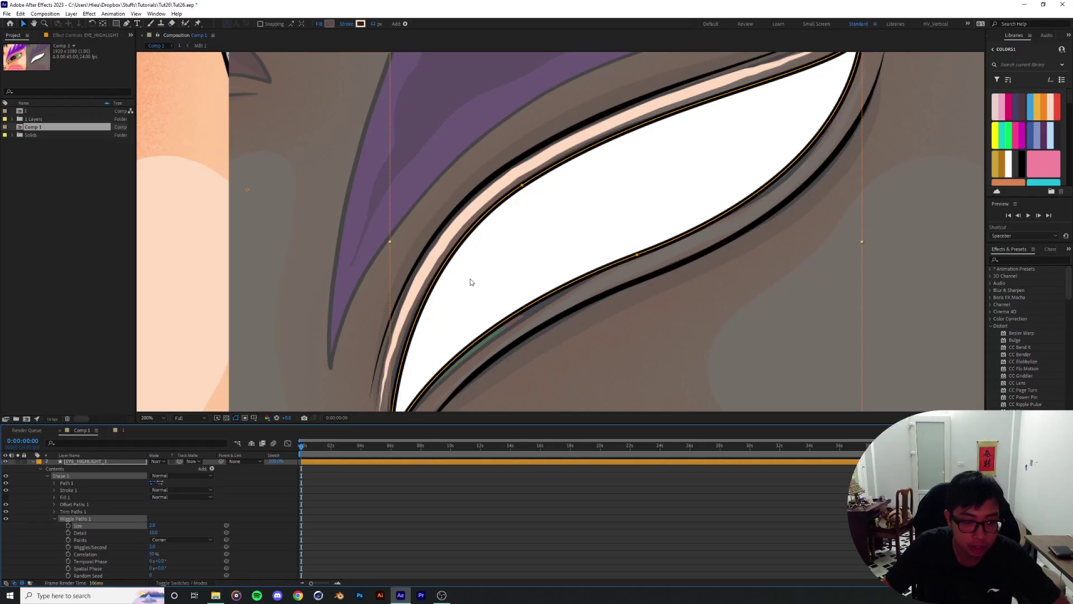
scroll(537, 263, up, 2)
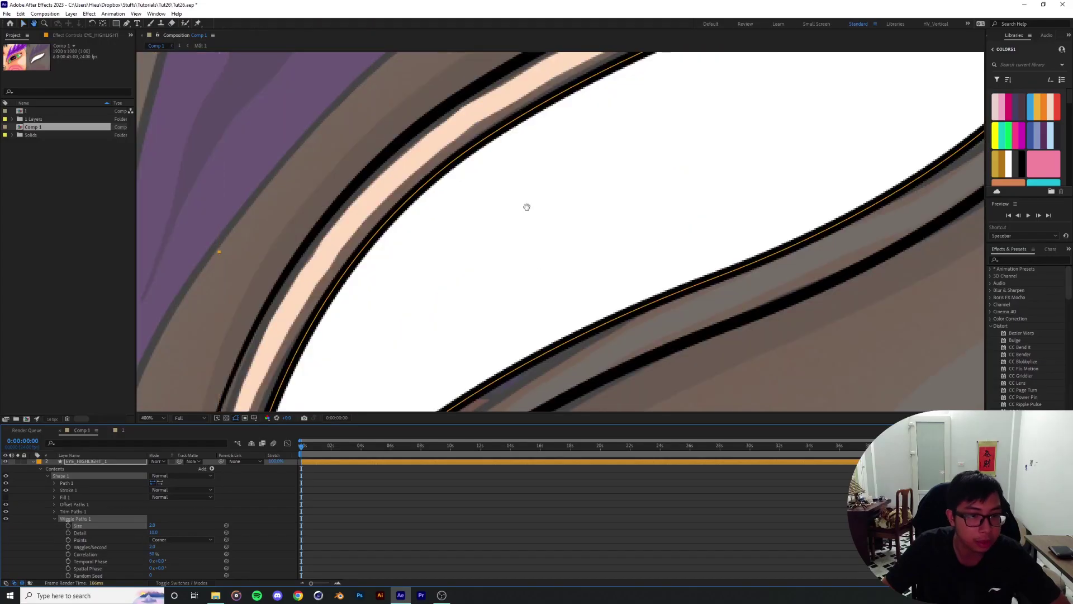
drag(524, 206, 723, 223)
Step: Set the Wiggle Paths Detail to 13 and its Points option to Smooth
drag(153, 533, 145, 535)
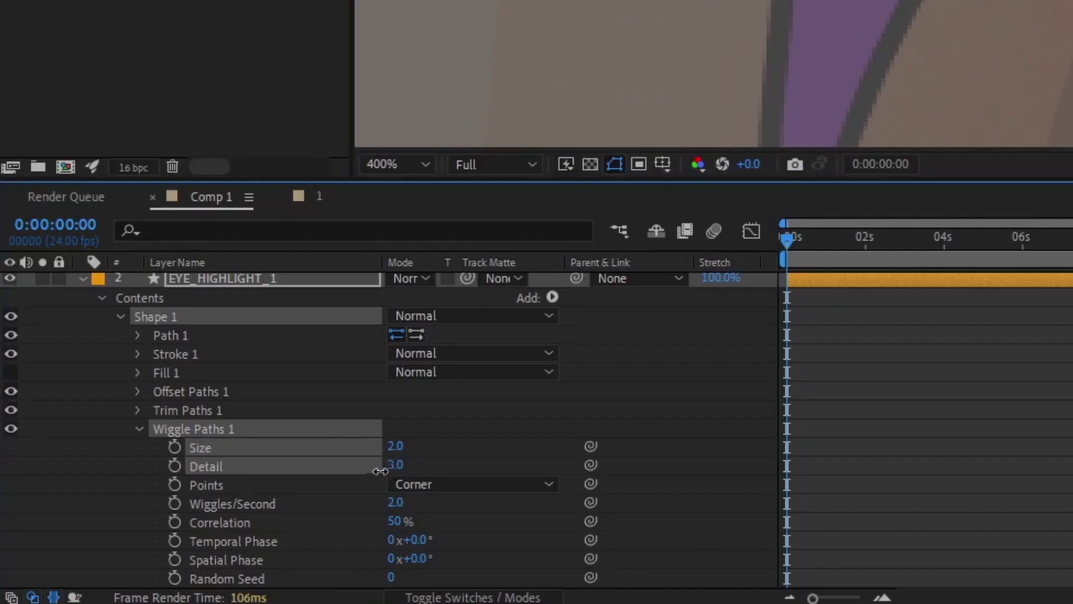
drag(380, 472, 364, 477)
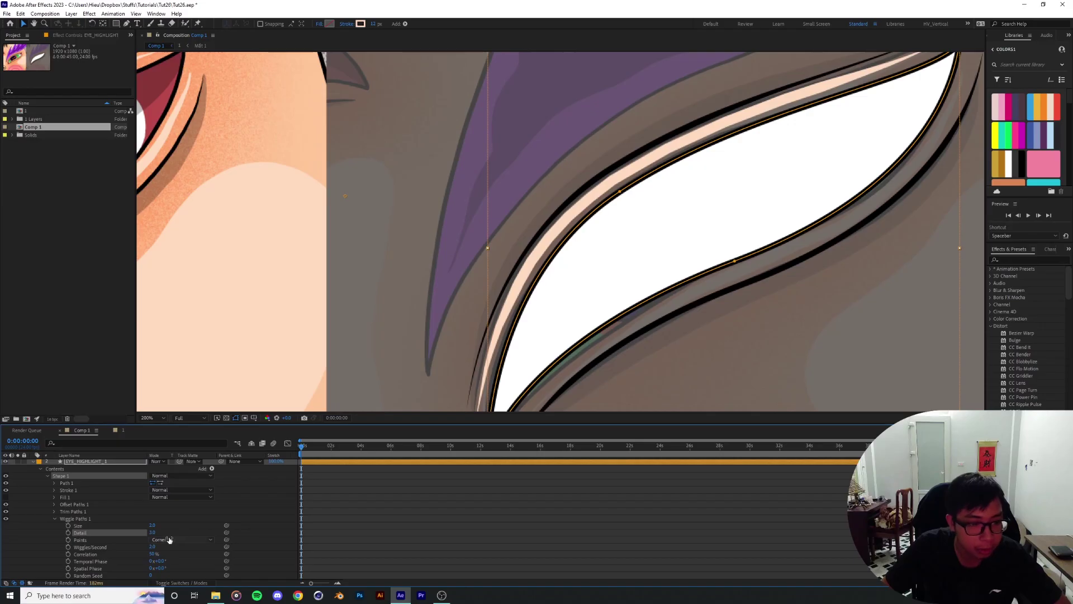
click(448, 484)
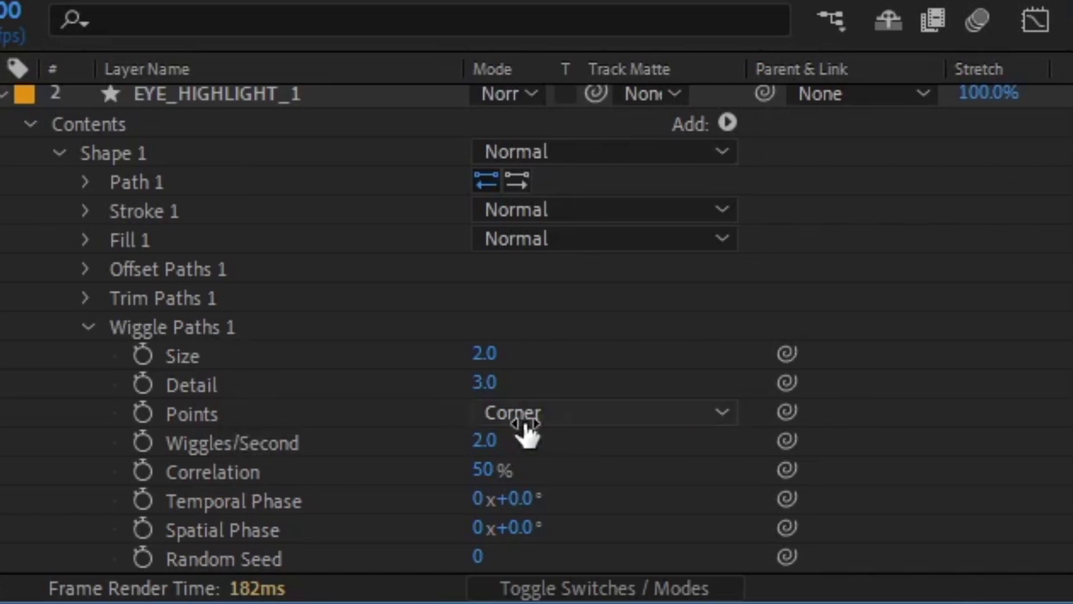
click(559, 418)
click(565, 492)
scroll(391, 335, down, 3)
Step: Raise the Wiggle Paths Correlation well above 50% to soften the highlight's wobble
click(278, 396)
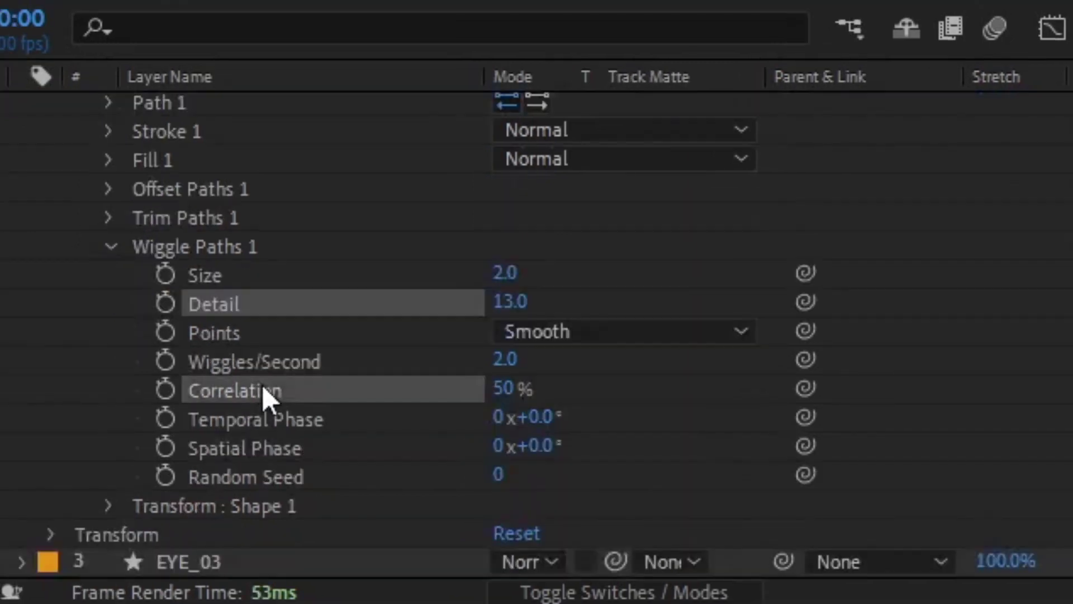
drag(482, 388, 556, 383)
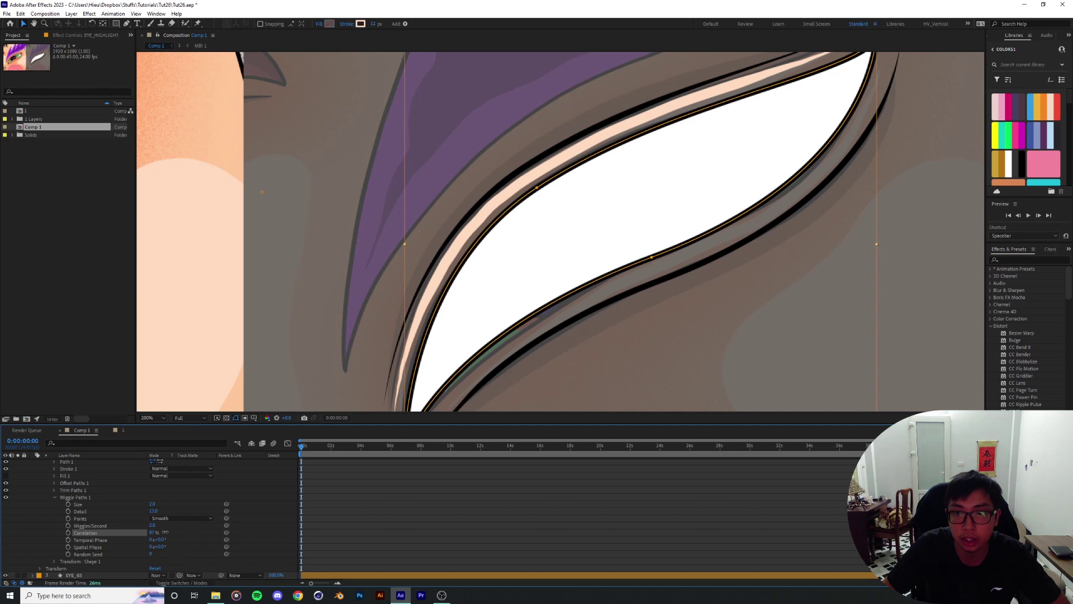
drag(165, 533, 165, 532)
scroll(556, 220, down, 2)
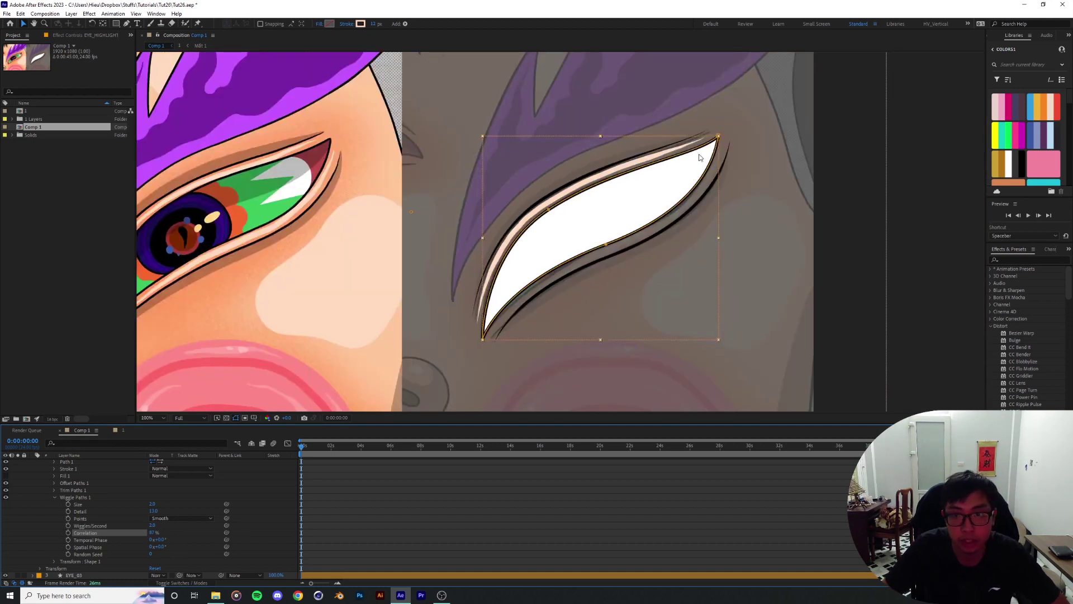
scroll(596, 242, up, 1)
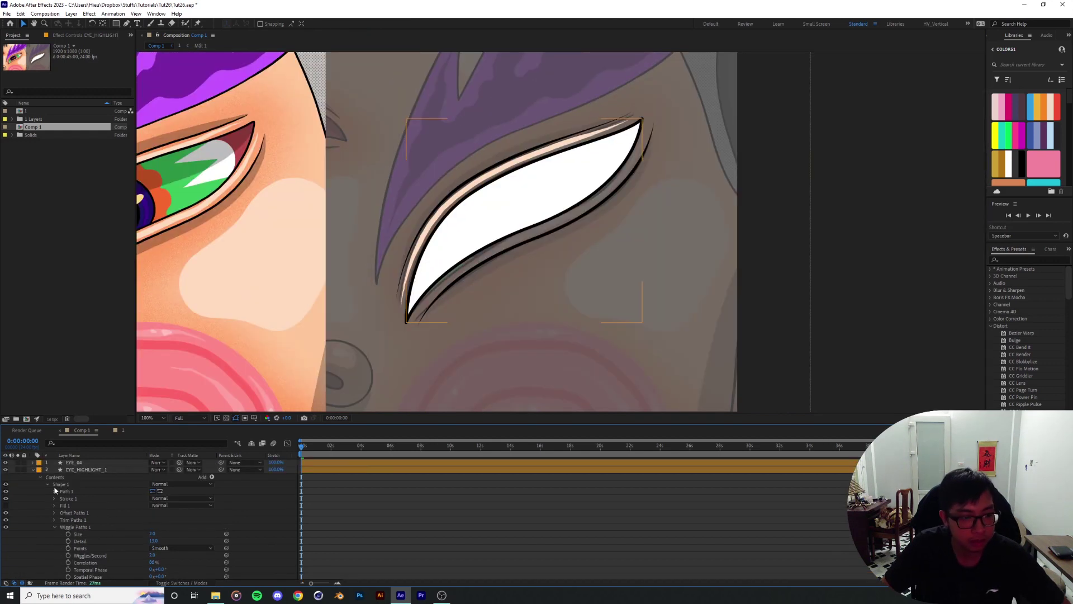
Step: Duplicate Shape 1 inside the EYE_HIGHLIGHT_1 layer for the lower eyelid highlight
click(48, 483)
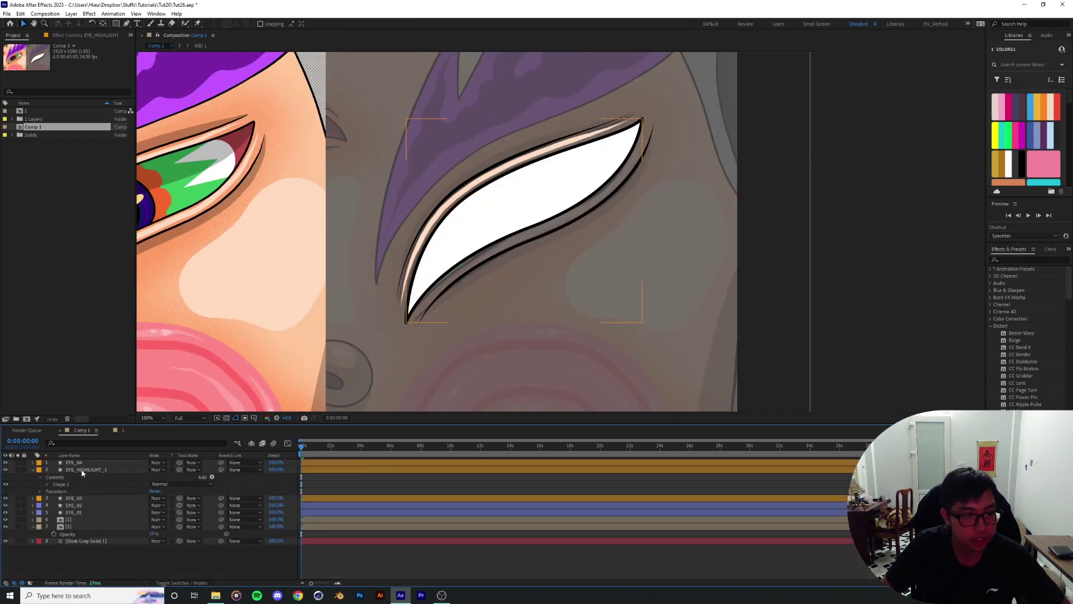
click(82, 468)
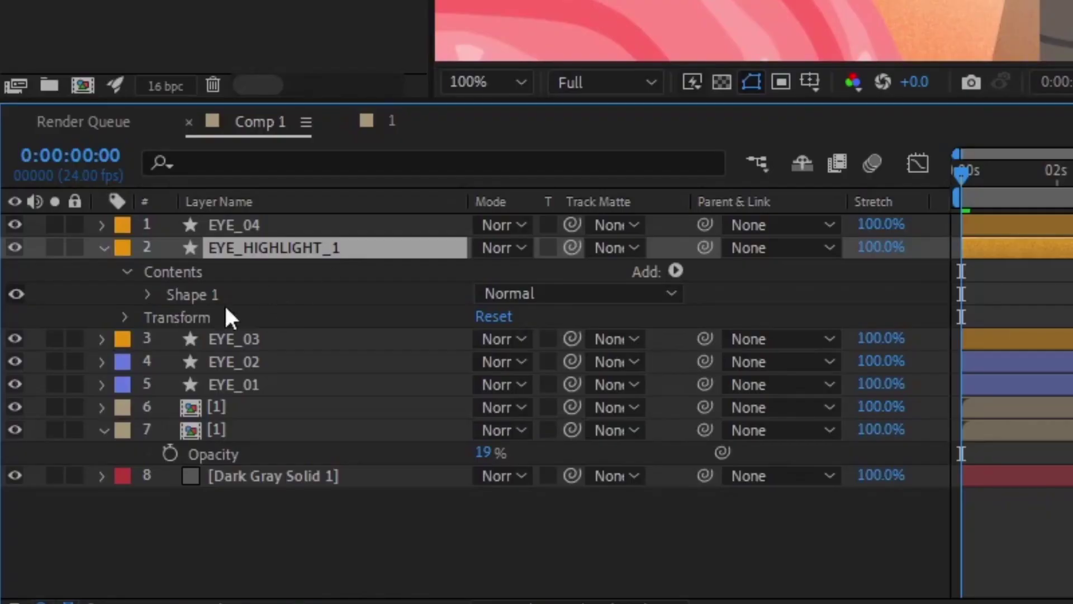
click(188, 304)
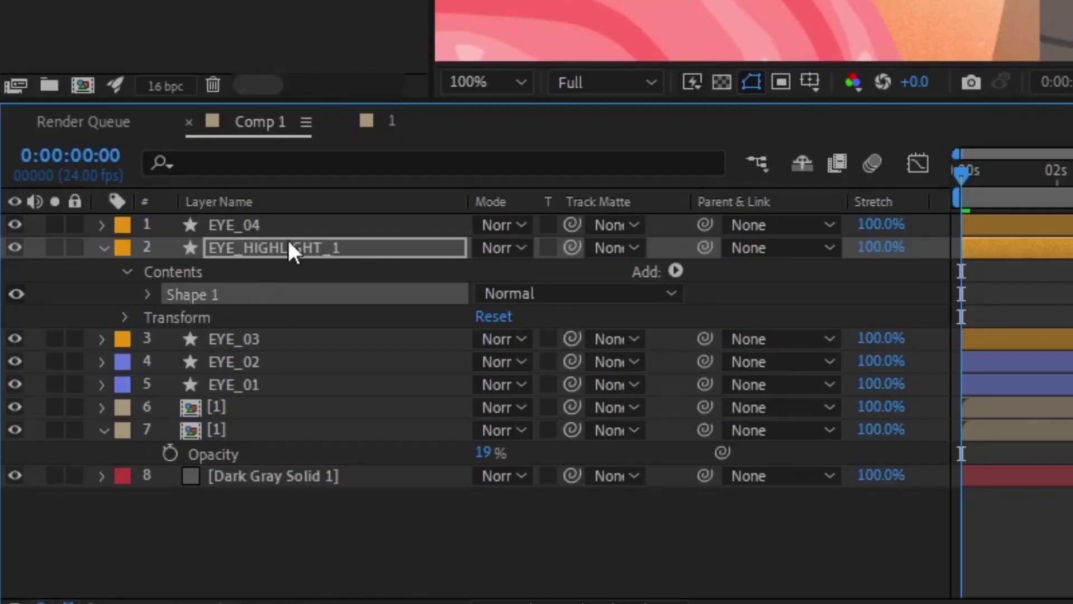
key(period)
key(ctrl+d)
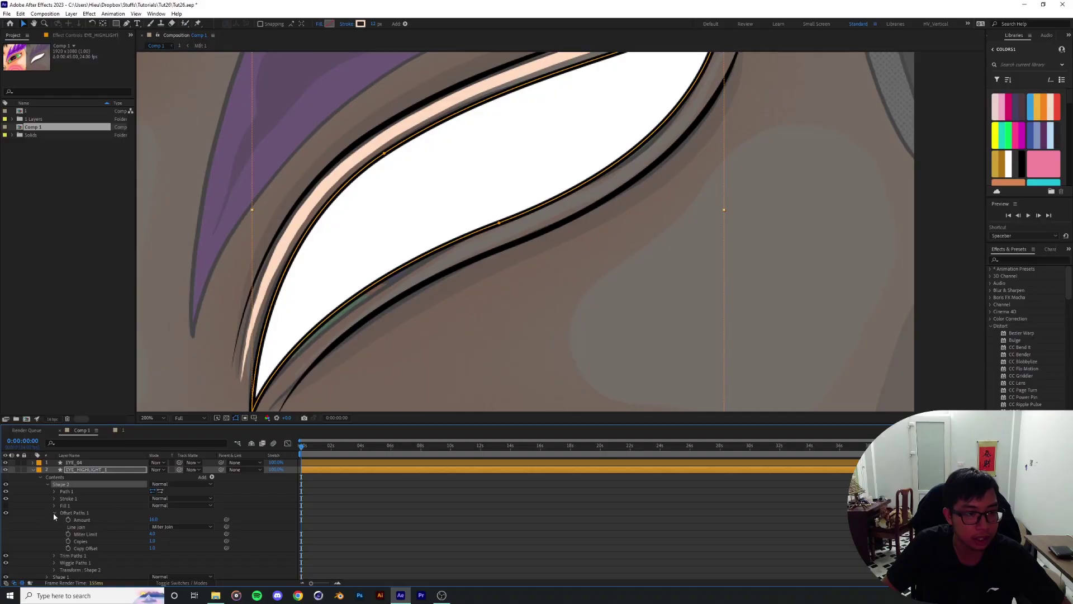
Step: Set Shape 2's Trim Paths Offset to 190° and End to 44% so the duplicate follows the lower eyelid
click(54, 512)
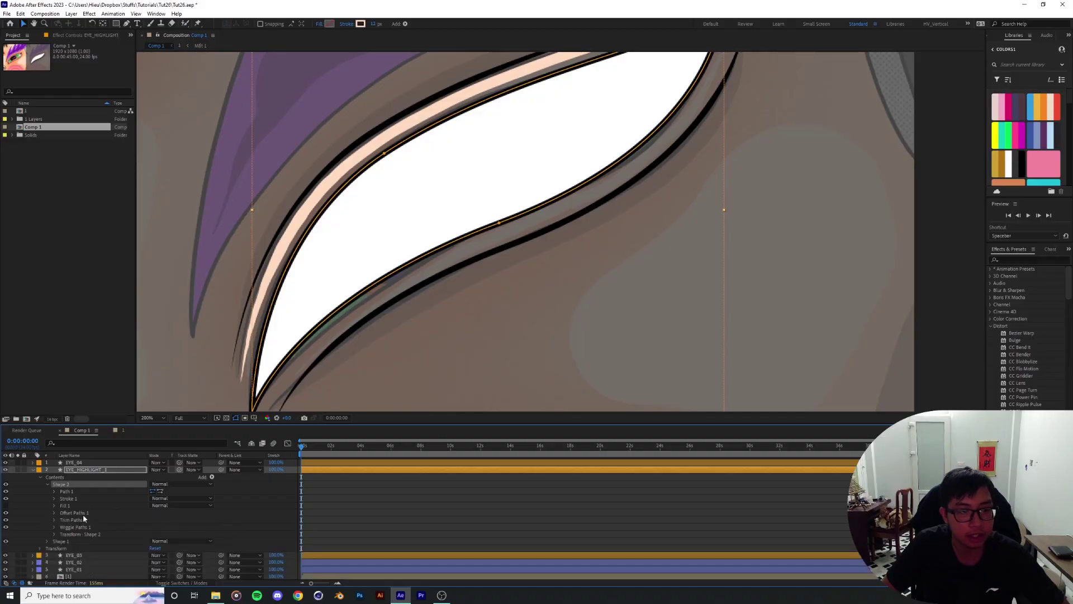
click(54, 520)
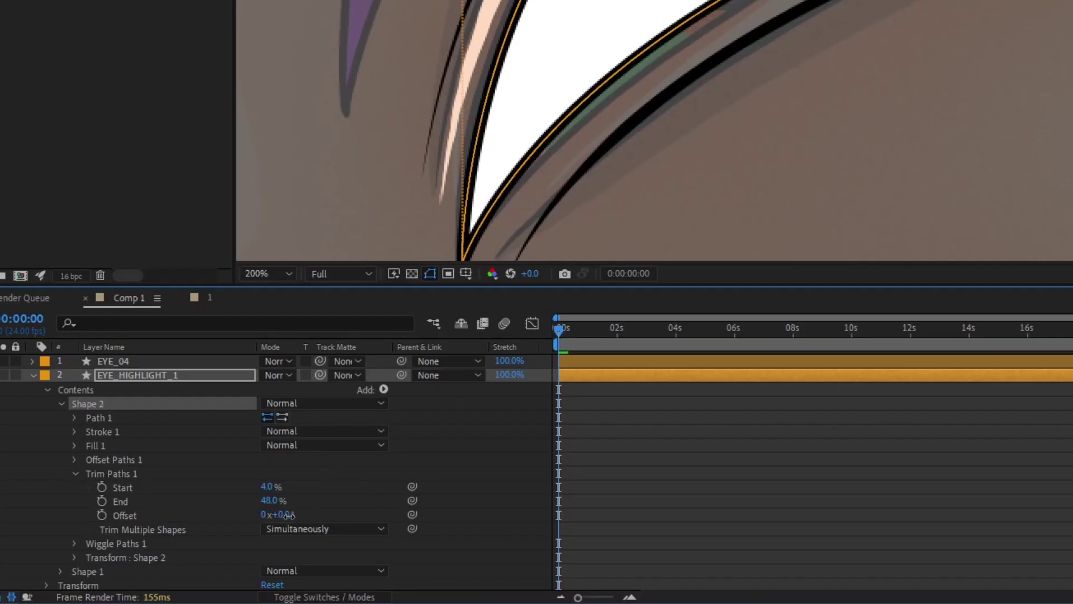
drag(288, 515, 391, 515)
key(comma)
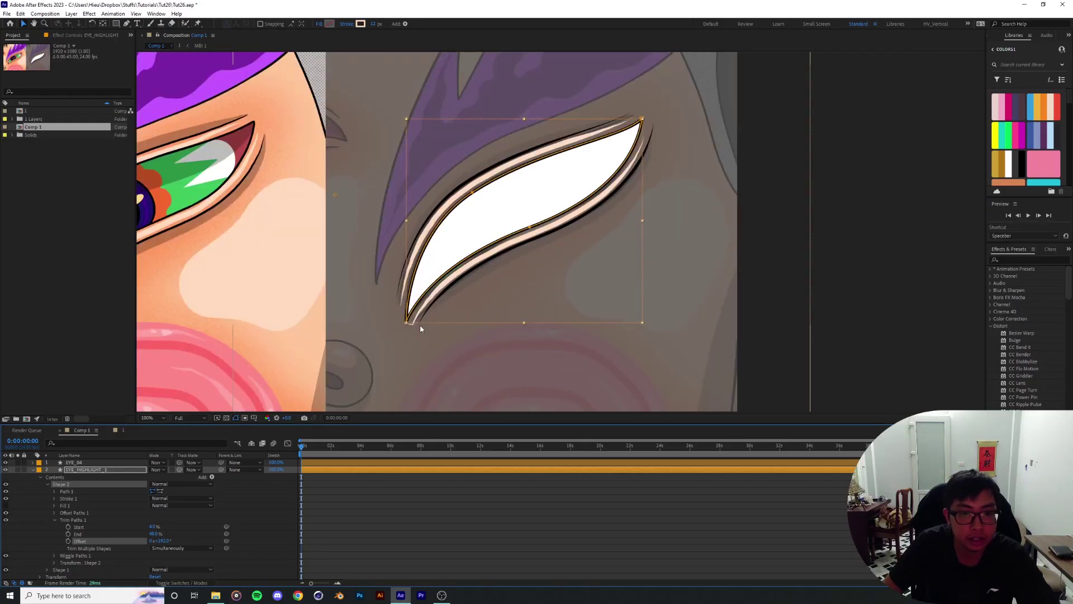
drag(165, 544, 166, 541)
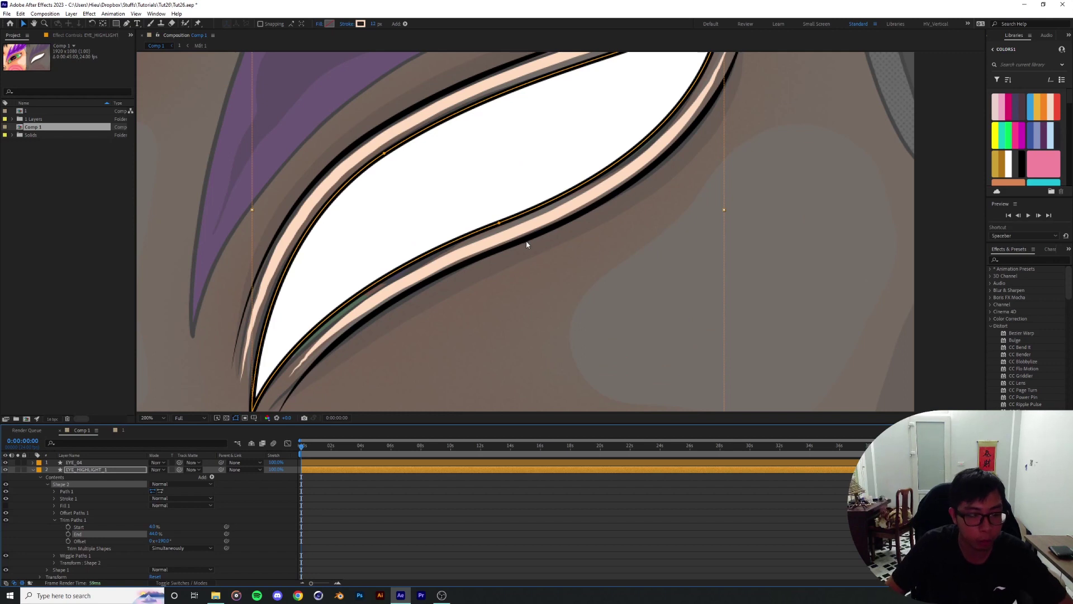
drag(254, 270, 671, 270)
drag(417, 281, 693, 311)
drag(729, 267, 263, 302)
drag(822, 255, 450, 247)
drag(638, 239, 403, 293)
drag(509, 245, 522, 312)
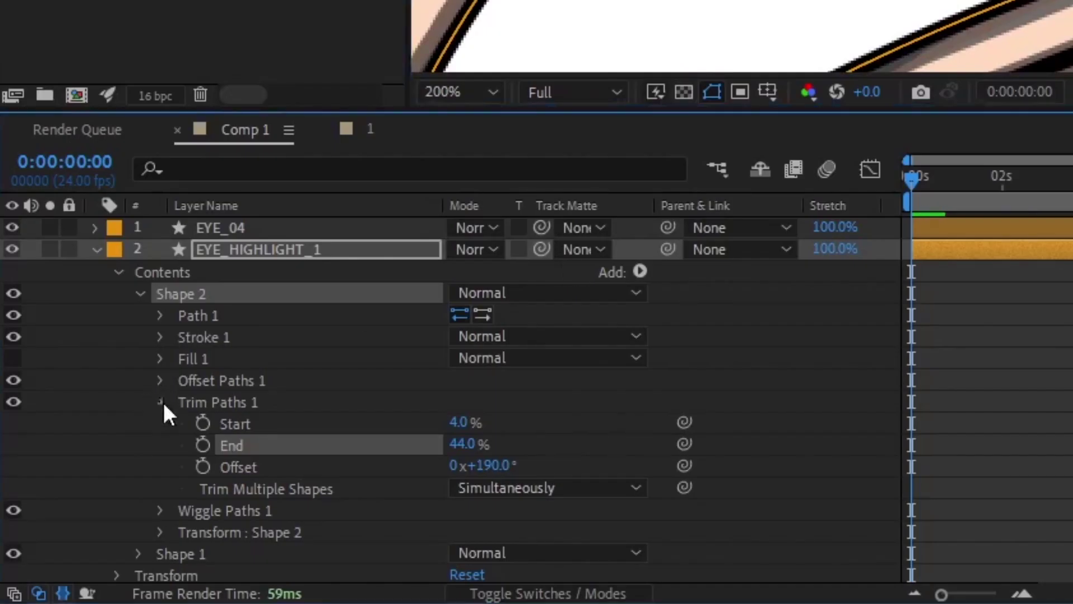
click(54, 520)
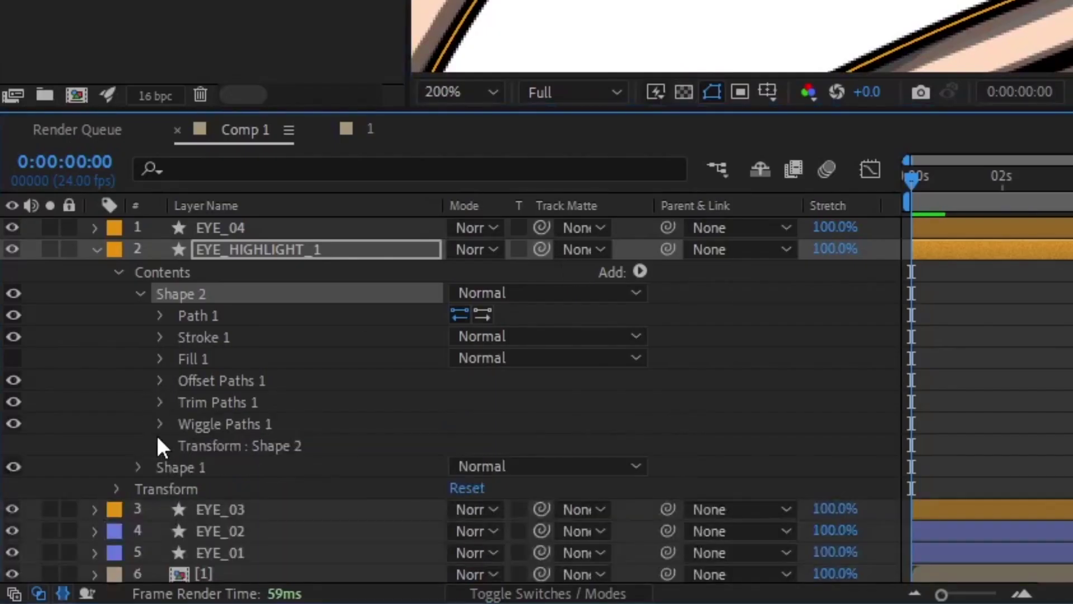
Step: Raise the Detail of Shape 2's Wiggle Paths slightly and lower its Correlation a little
click(55, 526)
drag(455, 442, 474, 441)
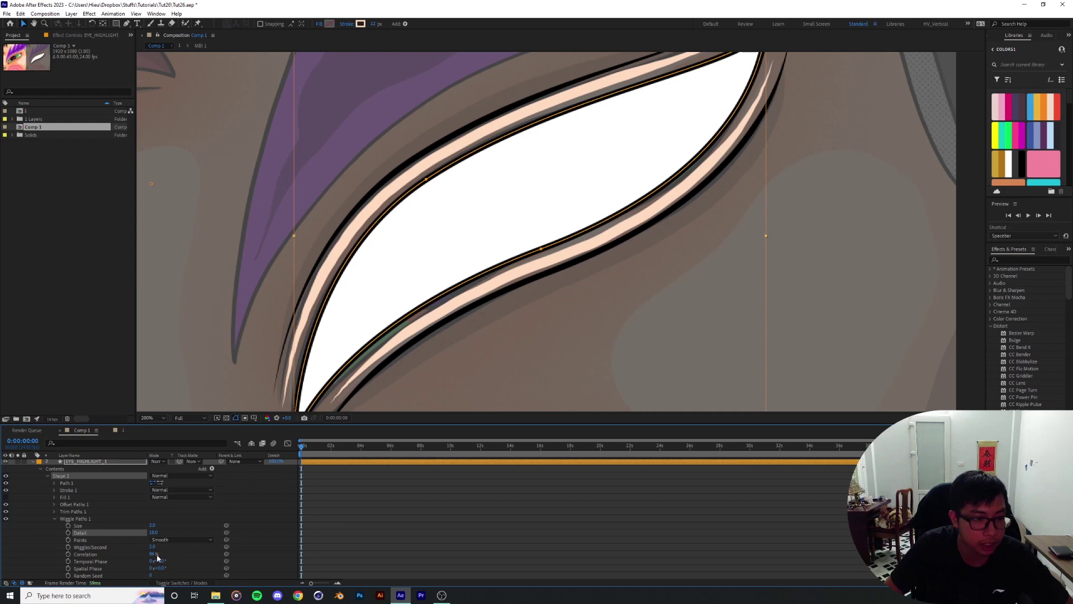
drag(208, 563, 224, 562)
drag(161, 553, 153, 554)
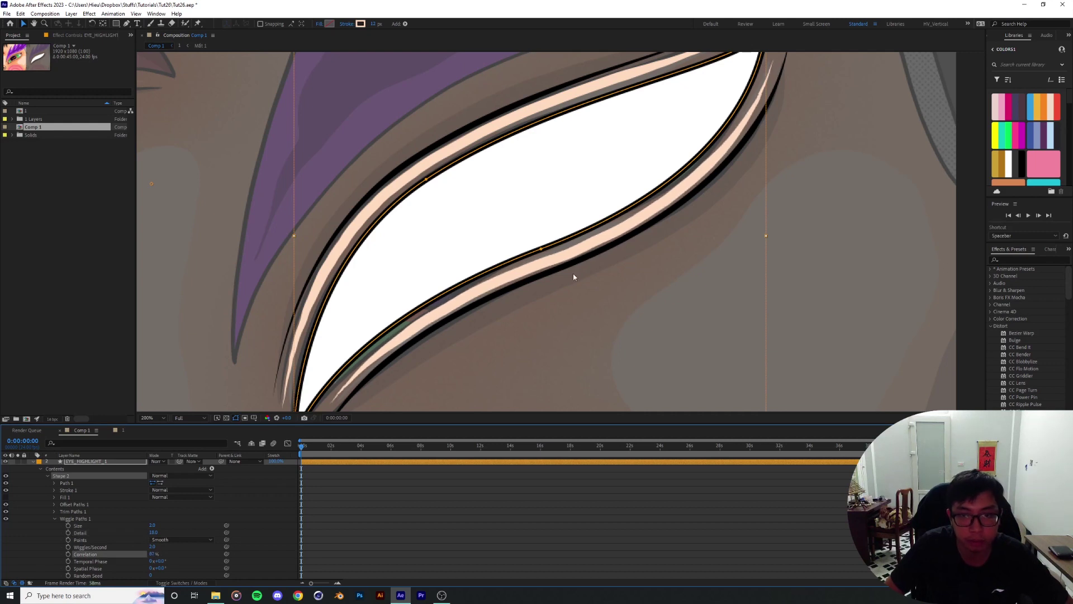
scroll(621, 245, down, 1)
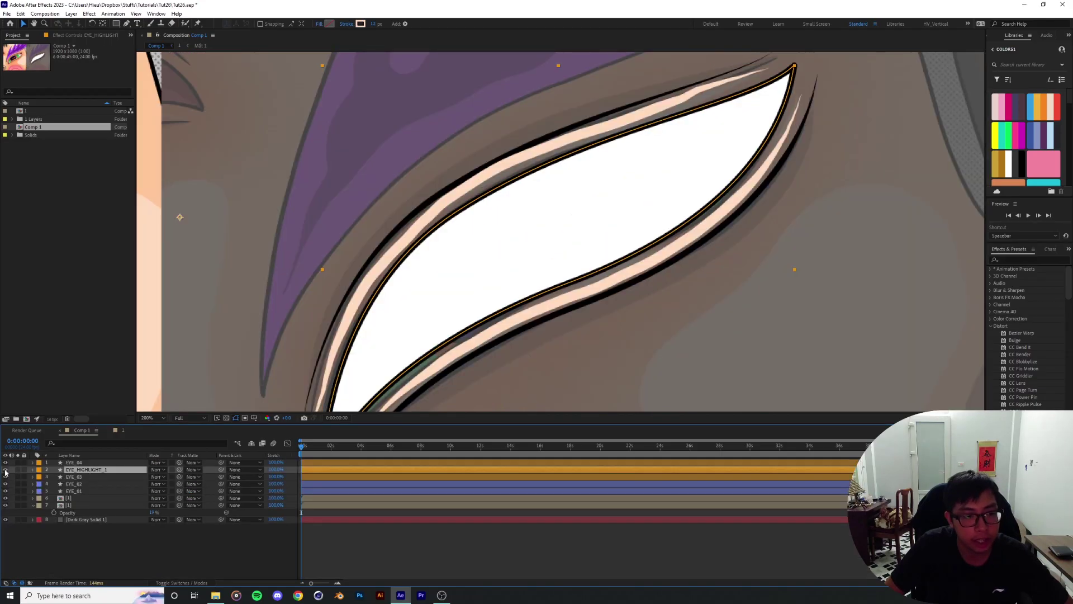
Step: Move the EYE_HIGHLIGHT_1 layer below EYE_03 and review its Shape 1 Wiggle Paths settings
click(6, 470)
click(5, 471)
drag(77, 474, 78, 481)
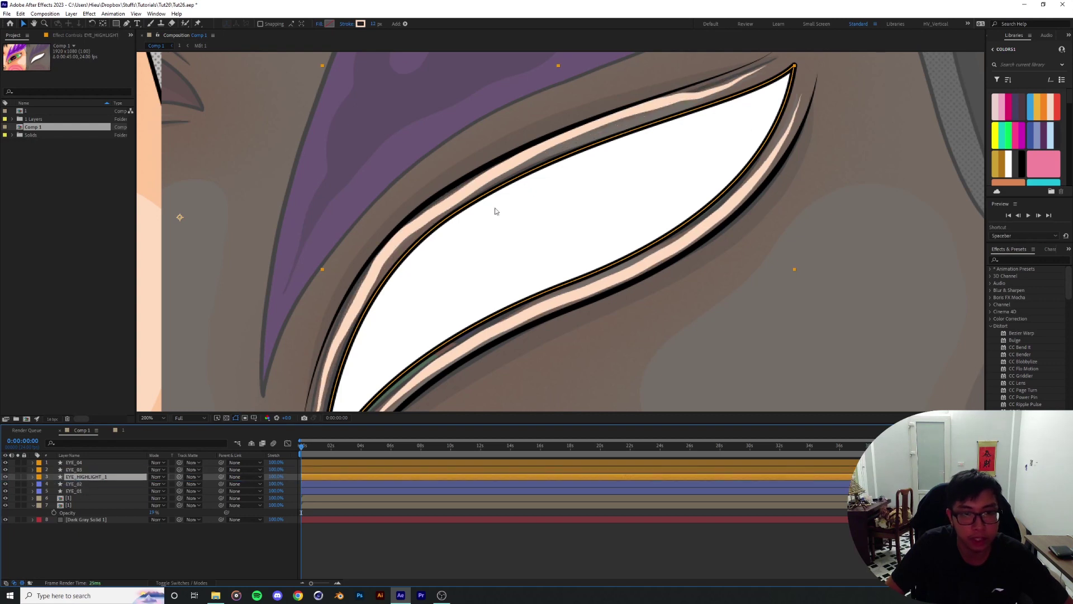
double_click(626, 136)
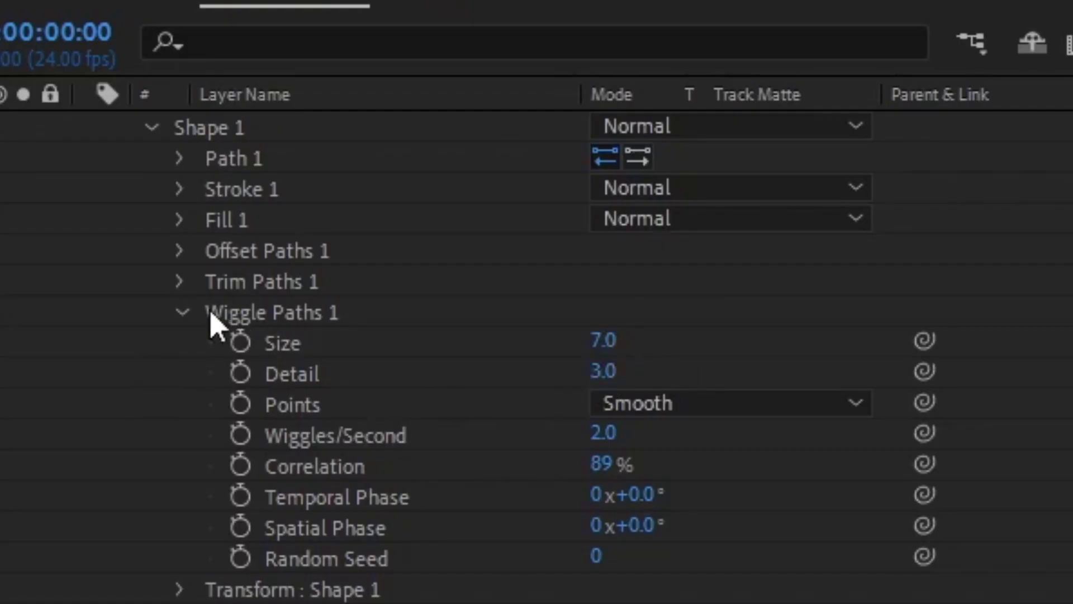
click(184, 312)
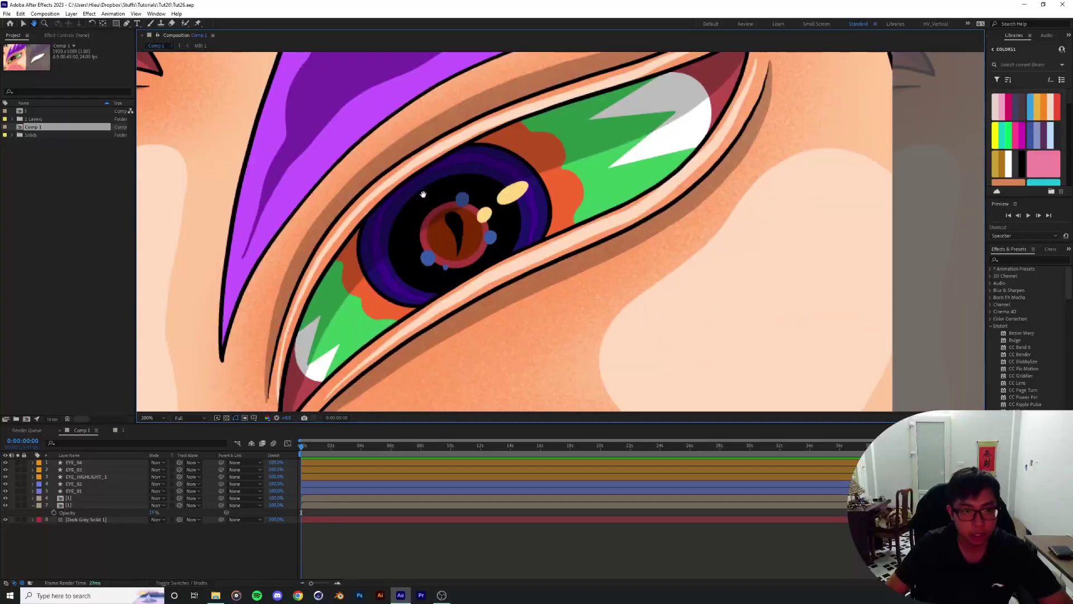
Step: Examine the eyelid shadows in the original colored artwork and compare them with the rebuilt eye
drag(423, 194, 496, 237)
drag(810, 106, 688, 62)
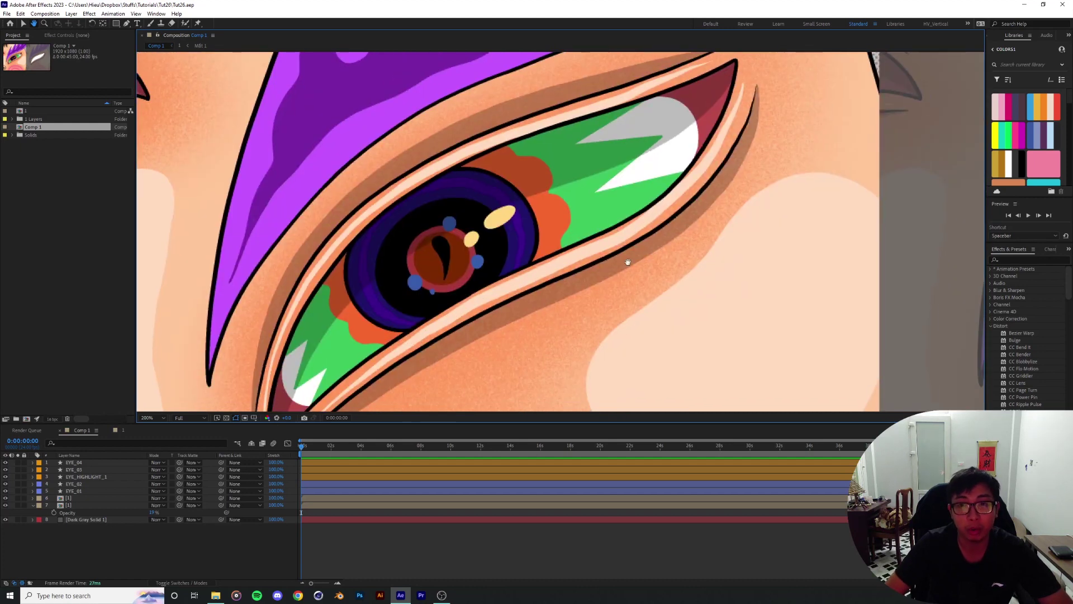
drag(628, 263, 641, 238)
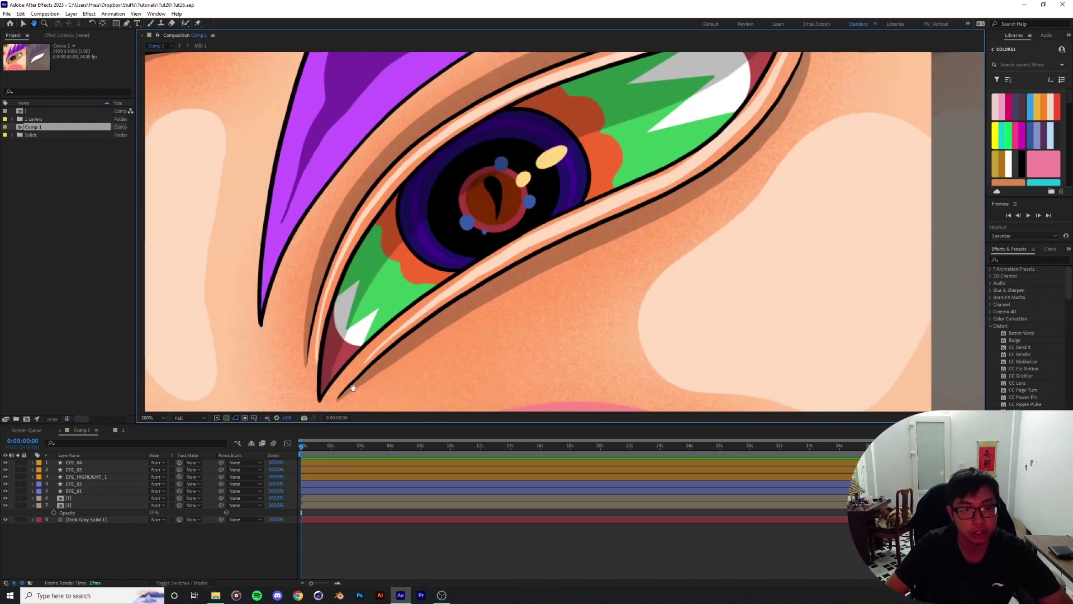
drag(332, 289, 315, 366)
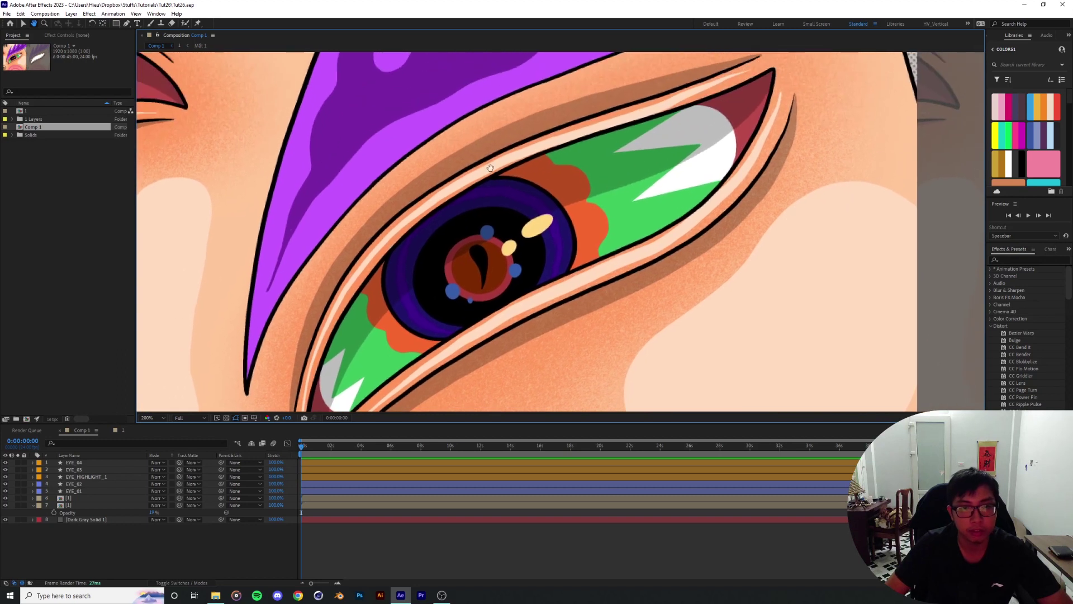
drag(458, 214, 387, 299)
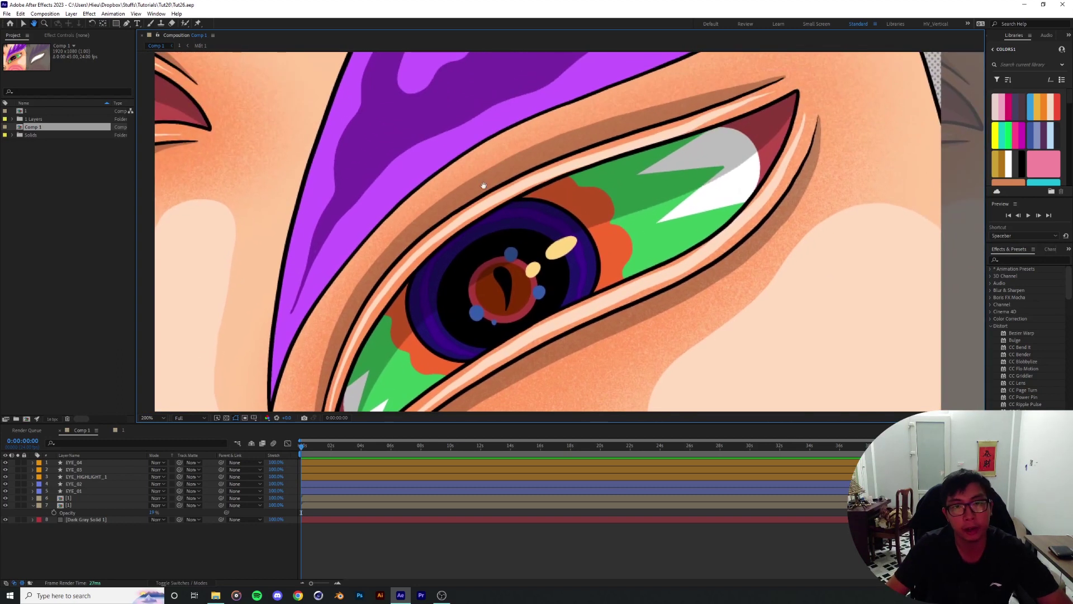
drag(468, 209, 419, 231)
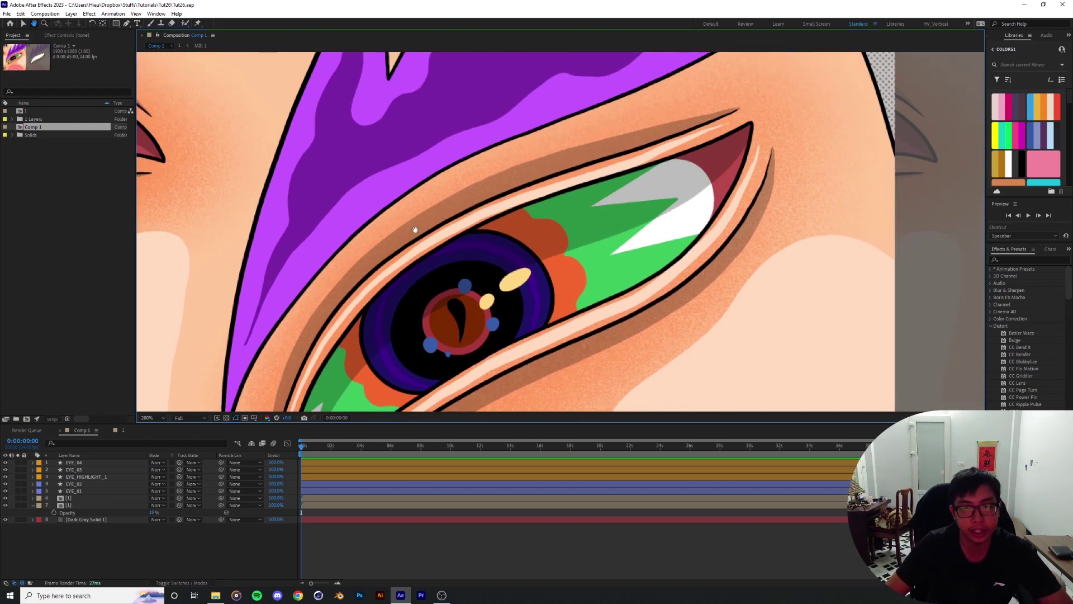
drag(387, 302, 471, 193)
drag(615, 92, 531, 100)
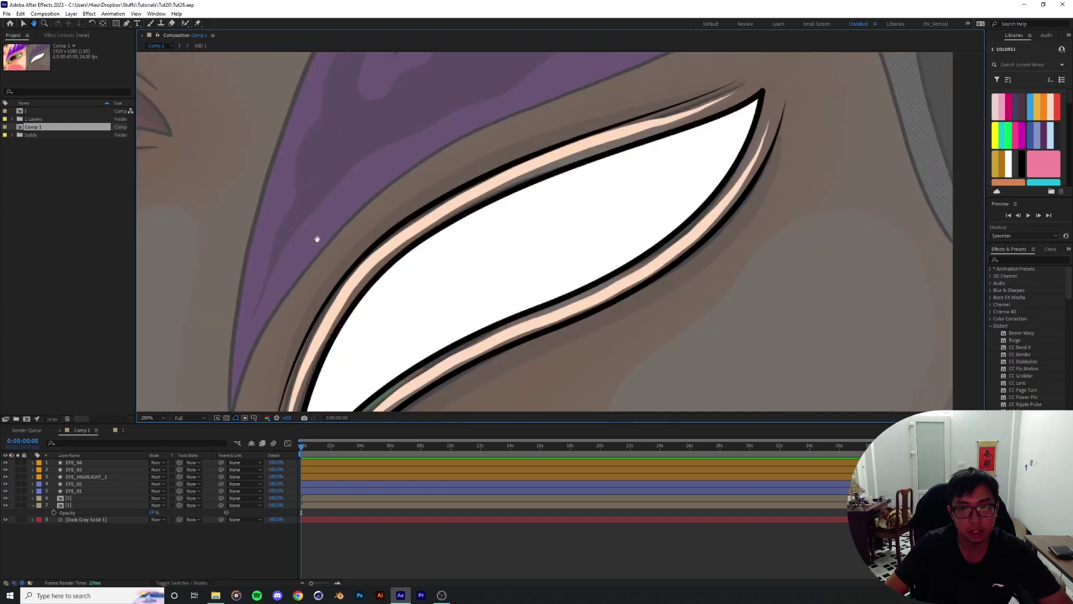
drag(314, 235, 437, 230)
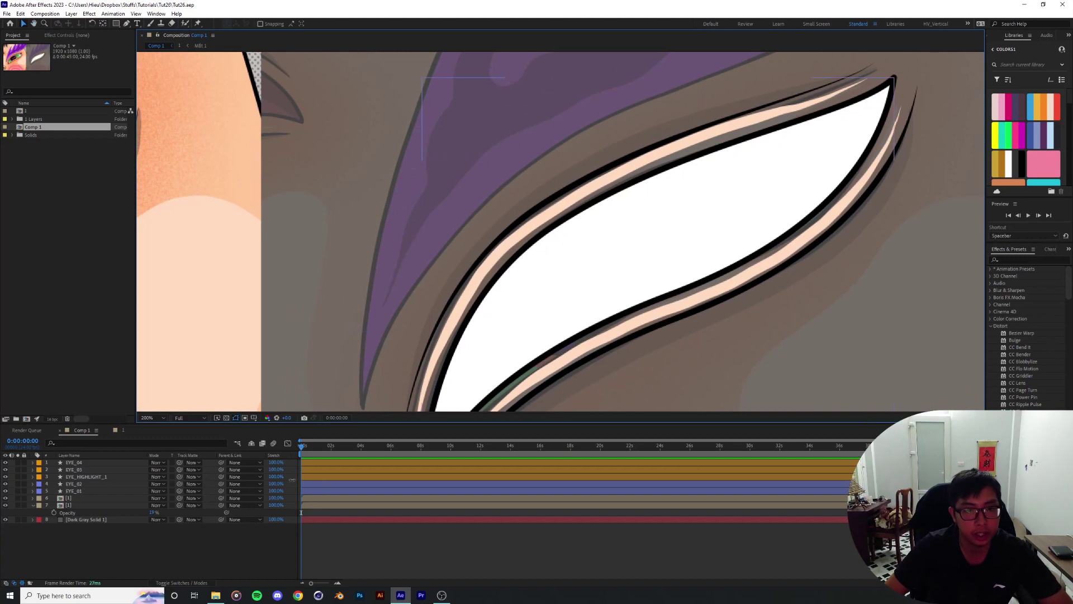
Step: Duplicate the EYE_03 layer and place the copy, EYE_05, directly beneath it
click(556, 196)
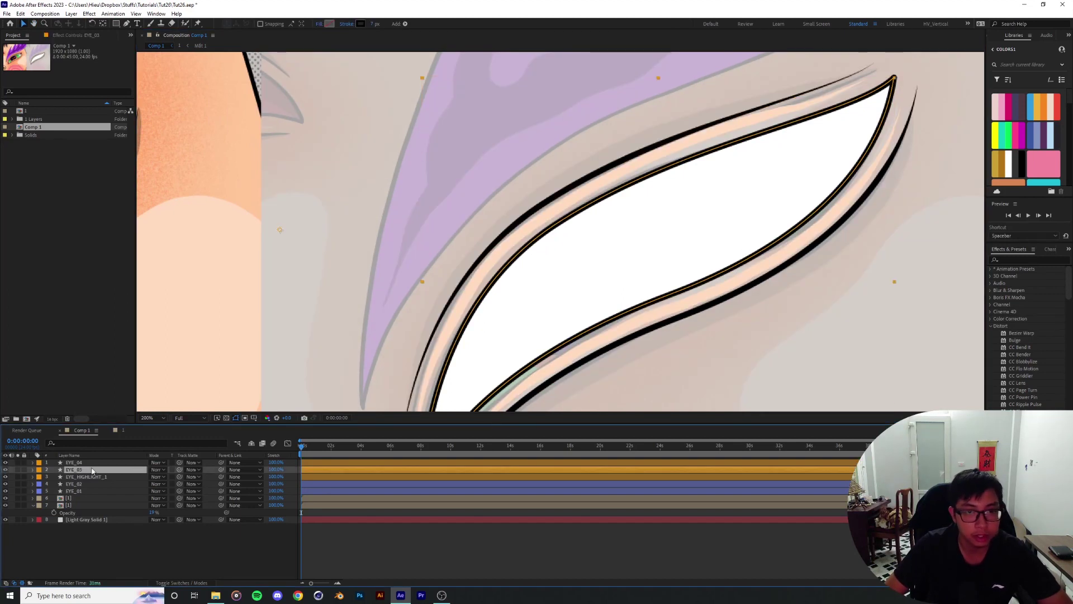
key(ctrl+d)
drag(89, 472, 81, 478)
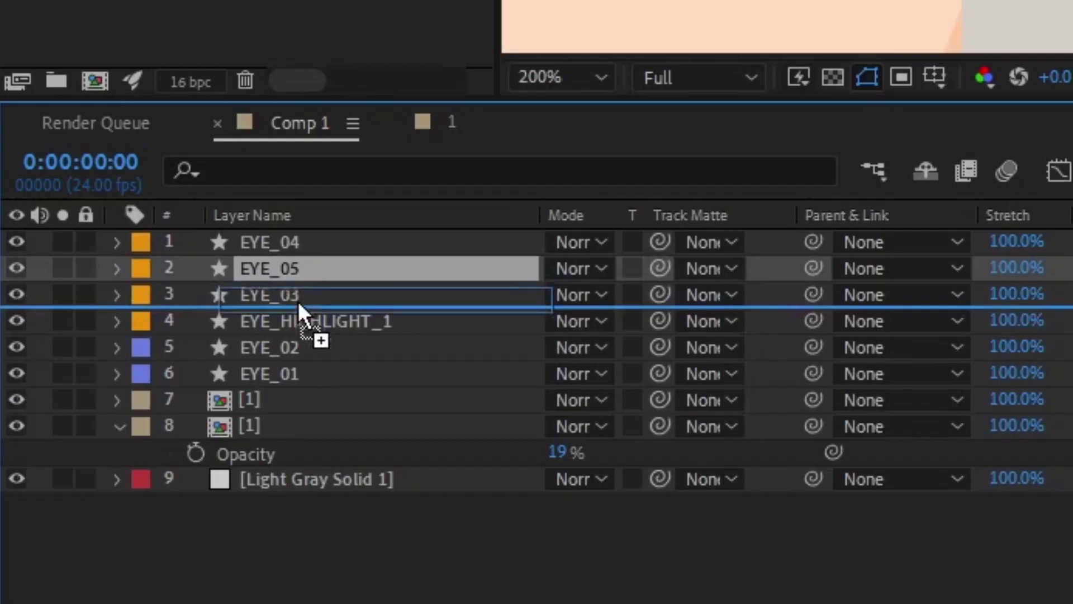
drag(298, 303, 300, 308)
Step: Set EYE_05's stroke width to 20 px and its layer Opacity to 32% for a translucent eyelid shadow
click(116, 294)
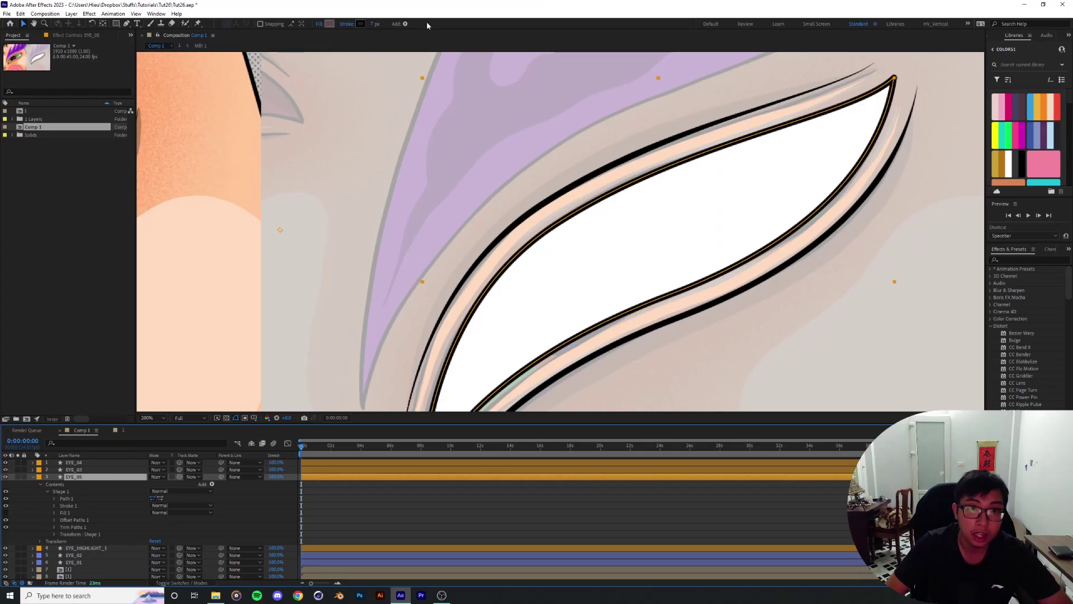
drag(373, 23, 379, 24)
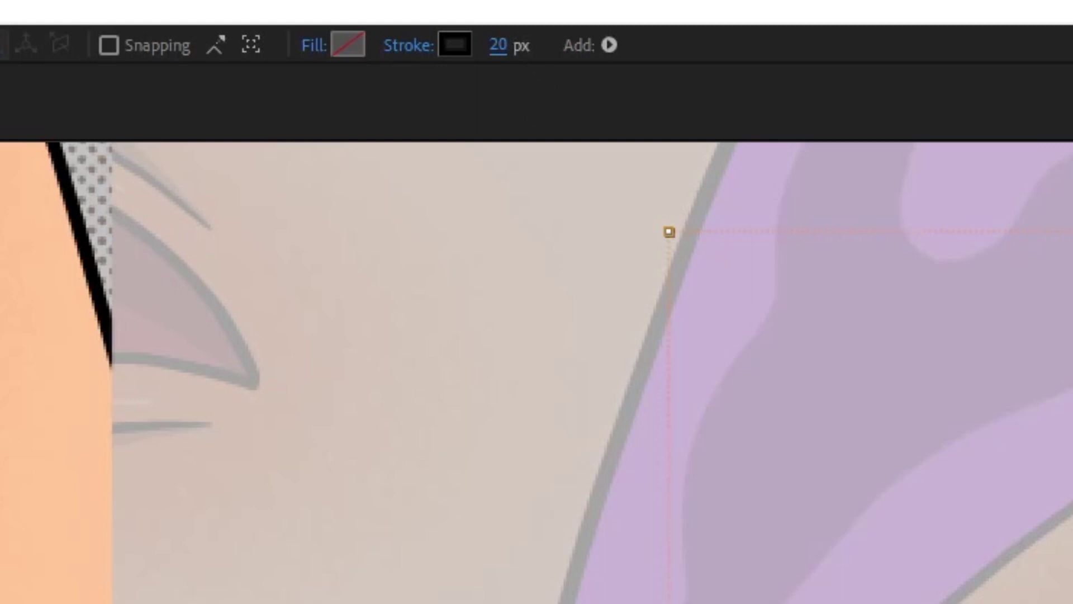
click(77, 478)
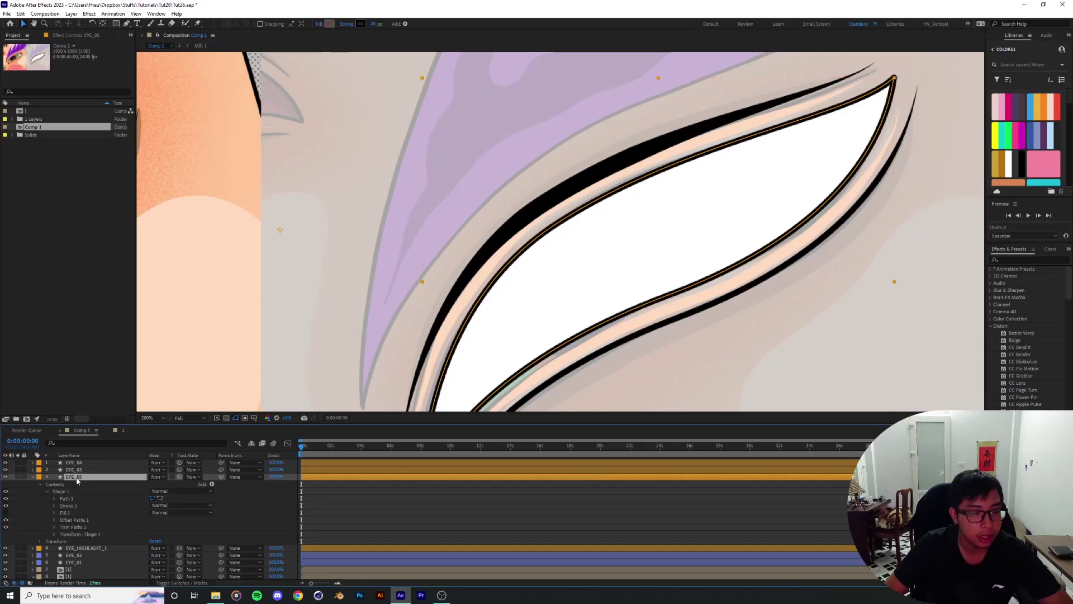
click(40, 541)
scroll(121, 512, down, 3)
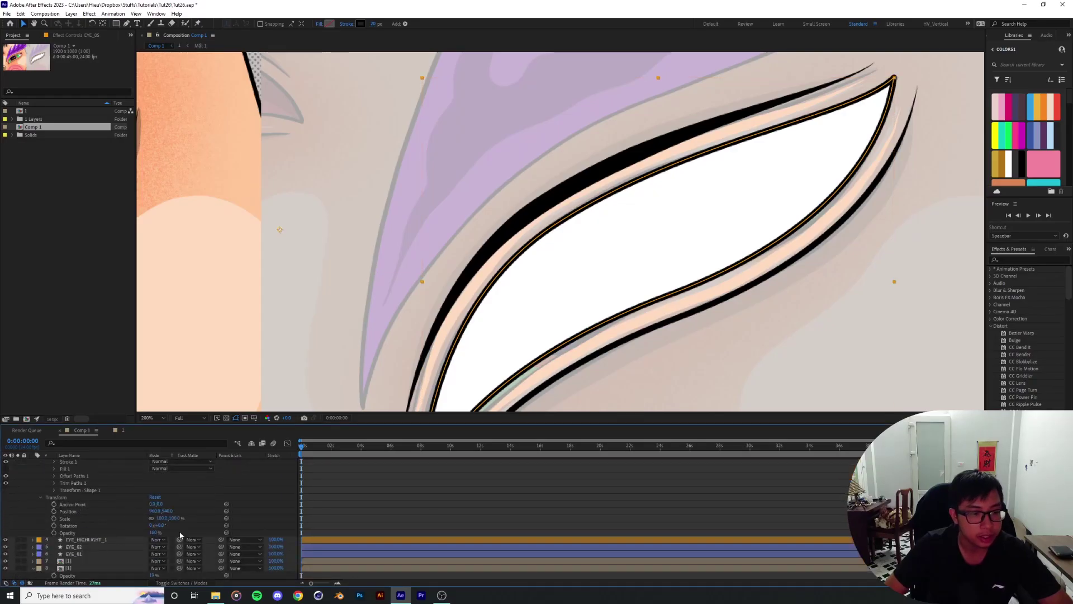
click(155, 532)
text(32)
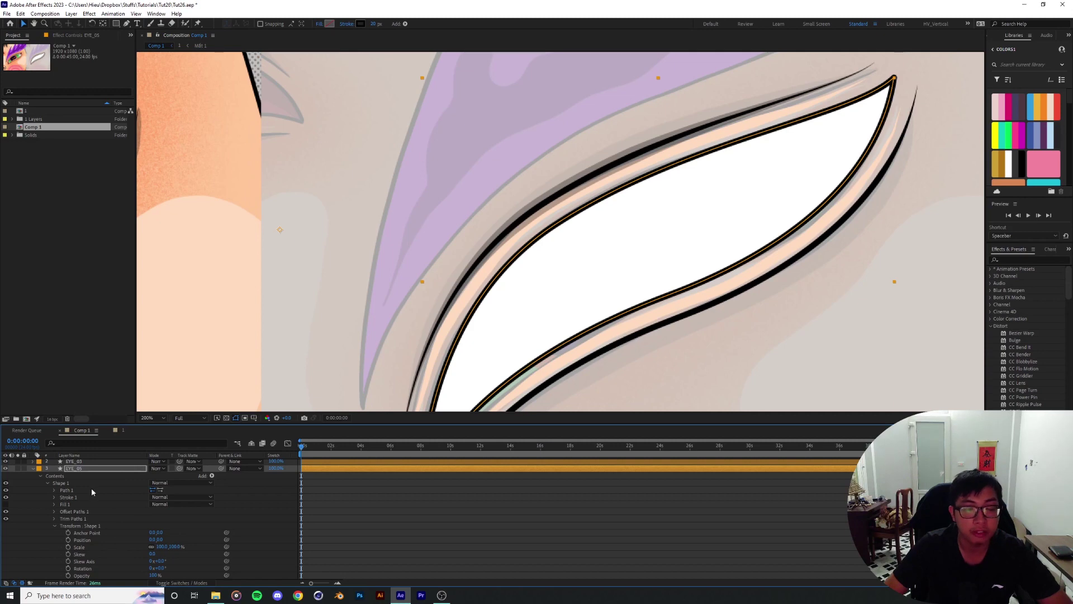
Step: Slightly reduce the Scale in EYE_05's Shape 1 transform and adjust its Trim Paths End to fit the upper eyelid shadow
scroll(98, 490, down, 1)
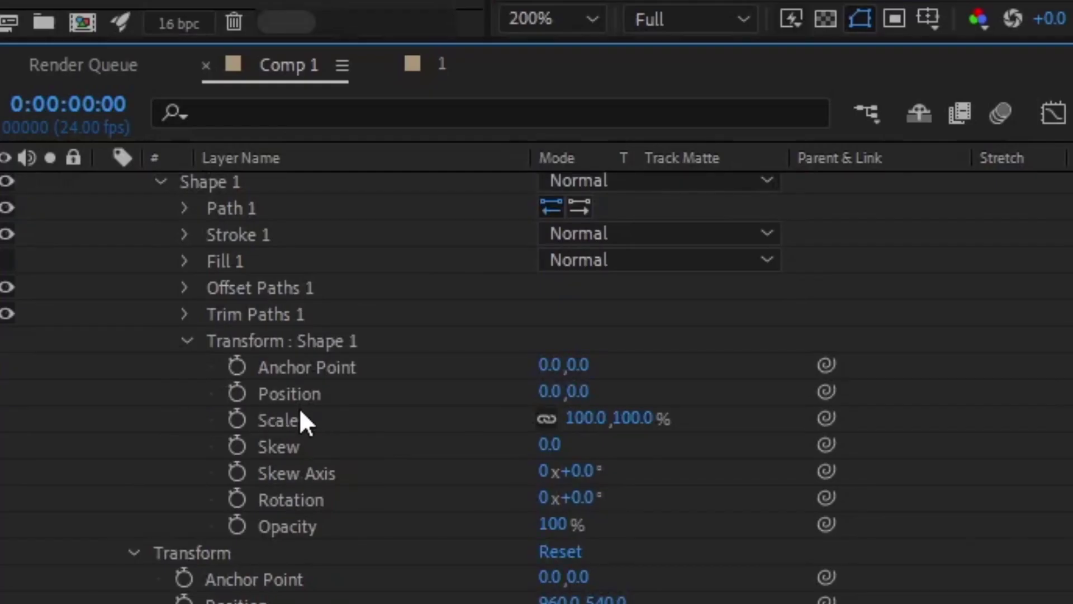
click(305, 420)
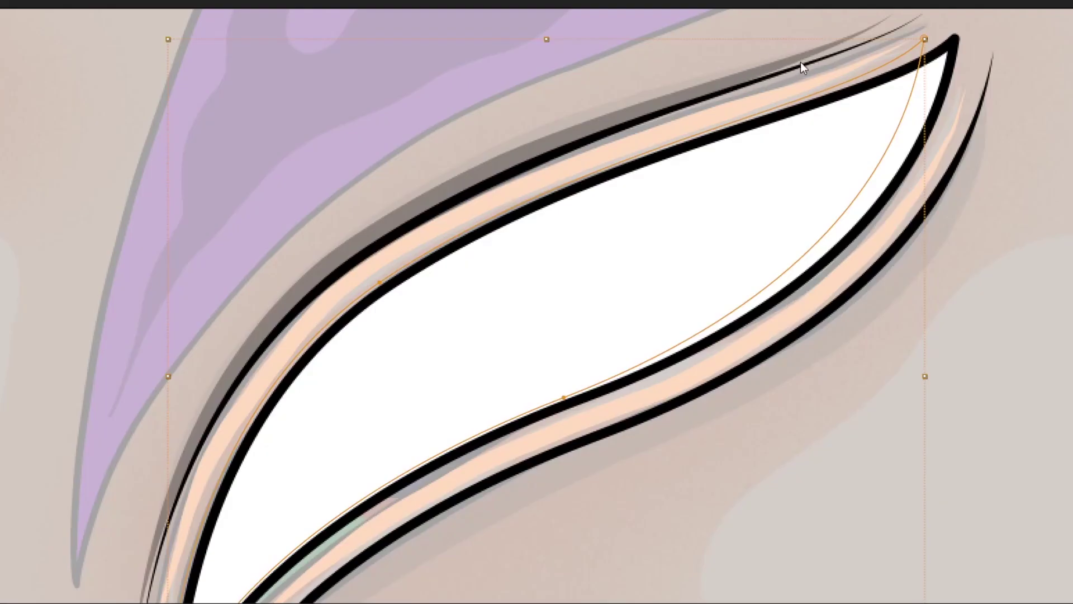
mouse_move(400, 406)
mouse_down()
mouse_move(420, 411)
mouse_move(407, 406)
mouse_up()
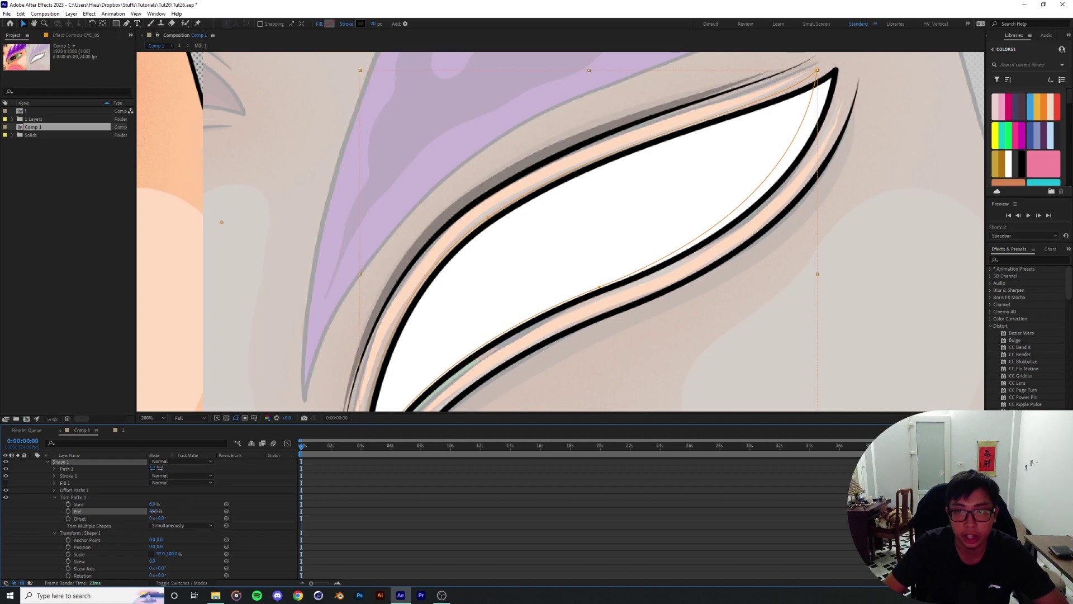
mouse_move(152, 511)
mouse_down()
mouse_move(172, 514)
mouse_move(169, 527)
mouse_up()
click(55, 498)
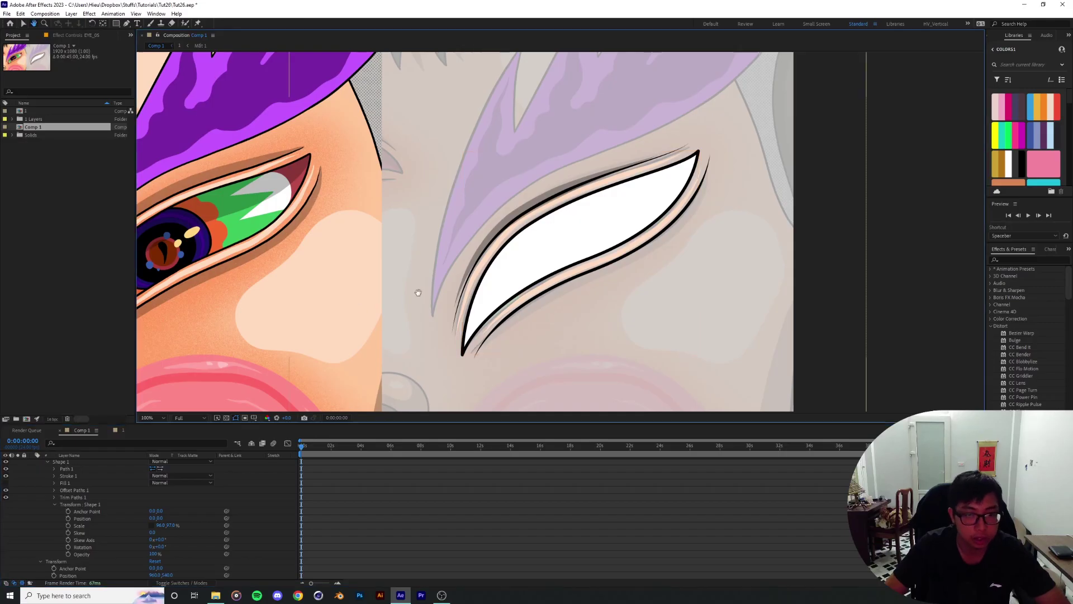
scroll(617, 264, up, 2)
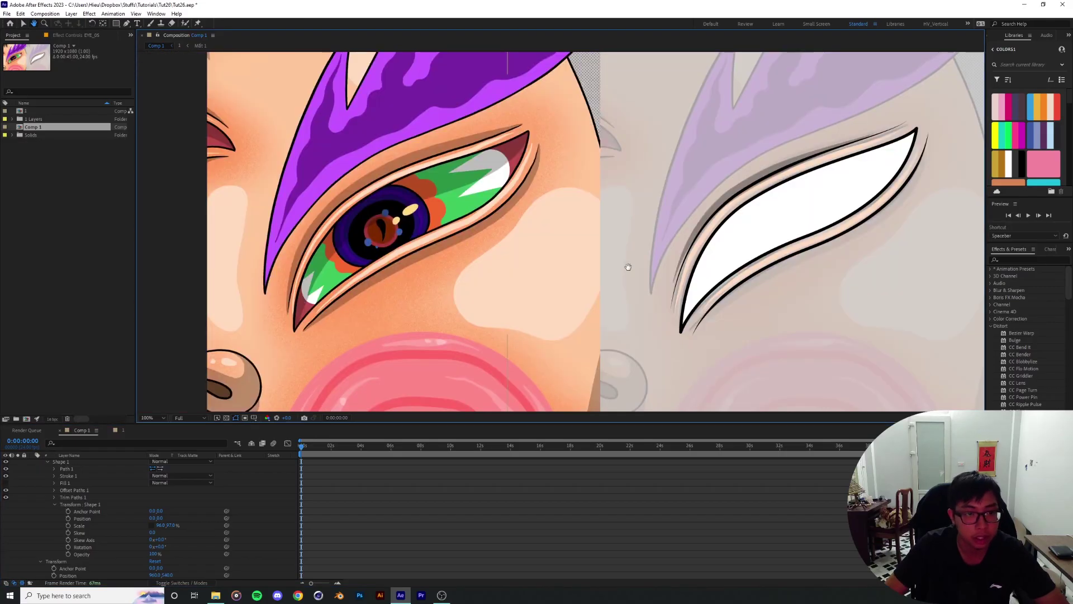
Step: Duplicate Shape 1 inside the EYE_05 layer to serve as the lower eyelid shadow
drag(624, 266, 477, 259)
scroll(585, 266, up, 1)
drag(546, 206, 418, 268)
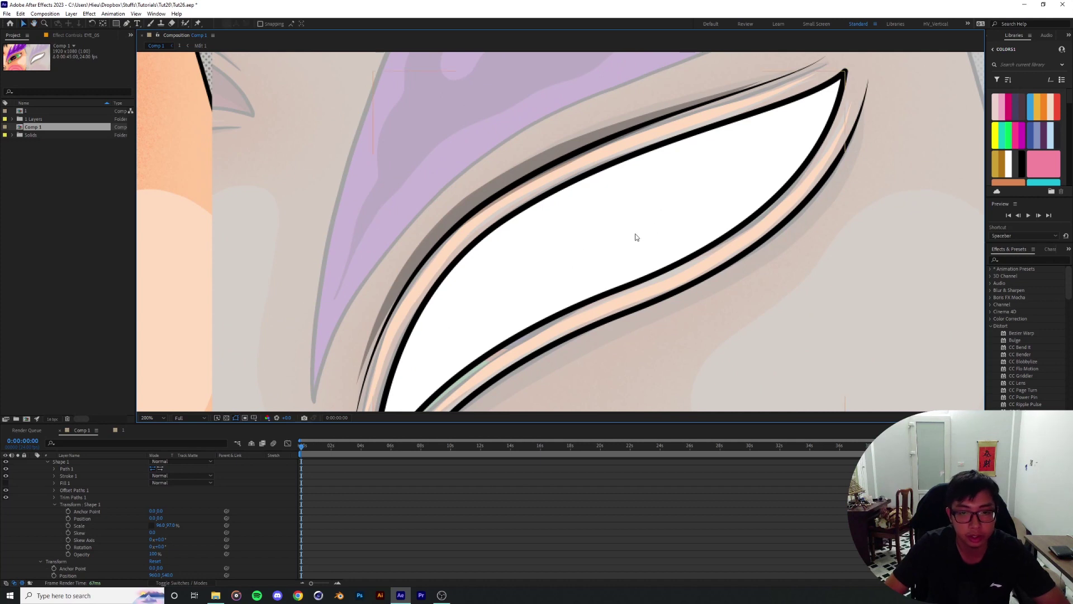
scroll(635, 234, down, 1)
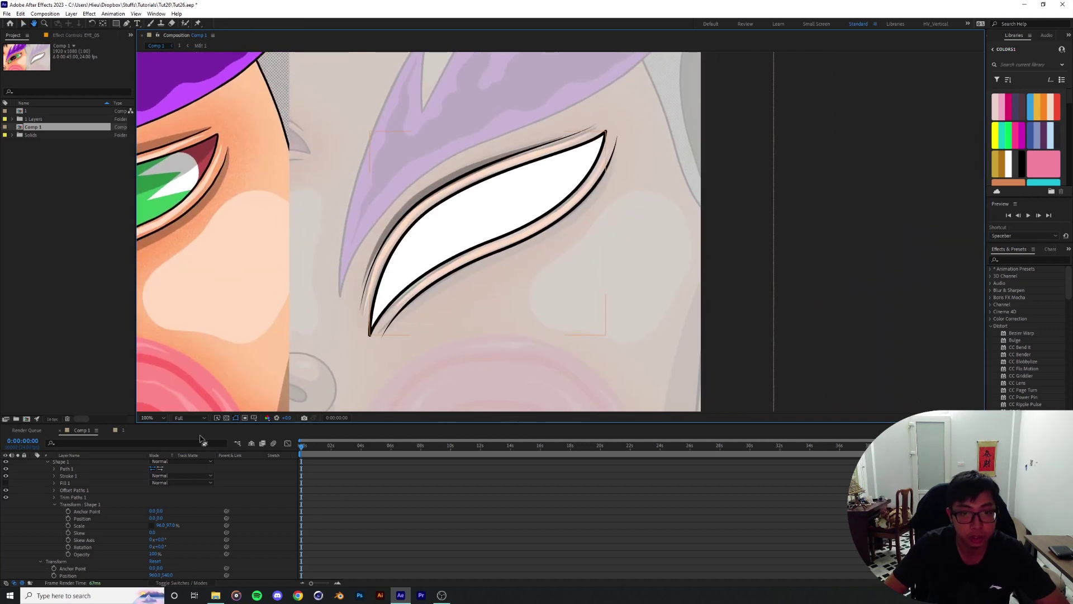
scroll(62, 486, up, 1)
click(47, 483)
click(63, 484)
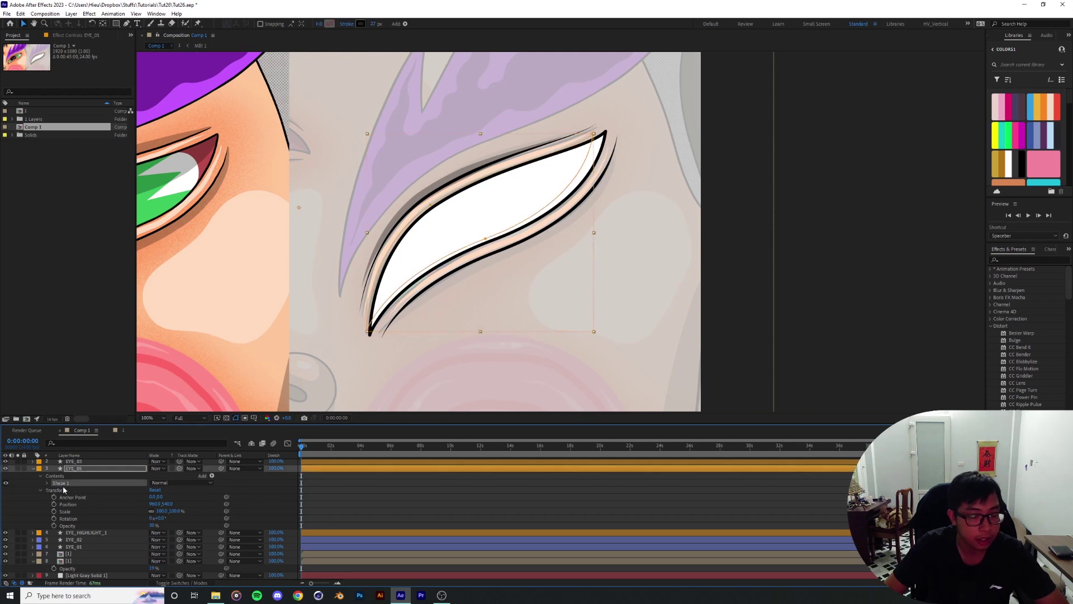
key(ctrl+d)
click(46, 483)
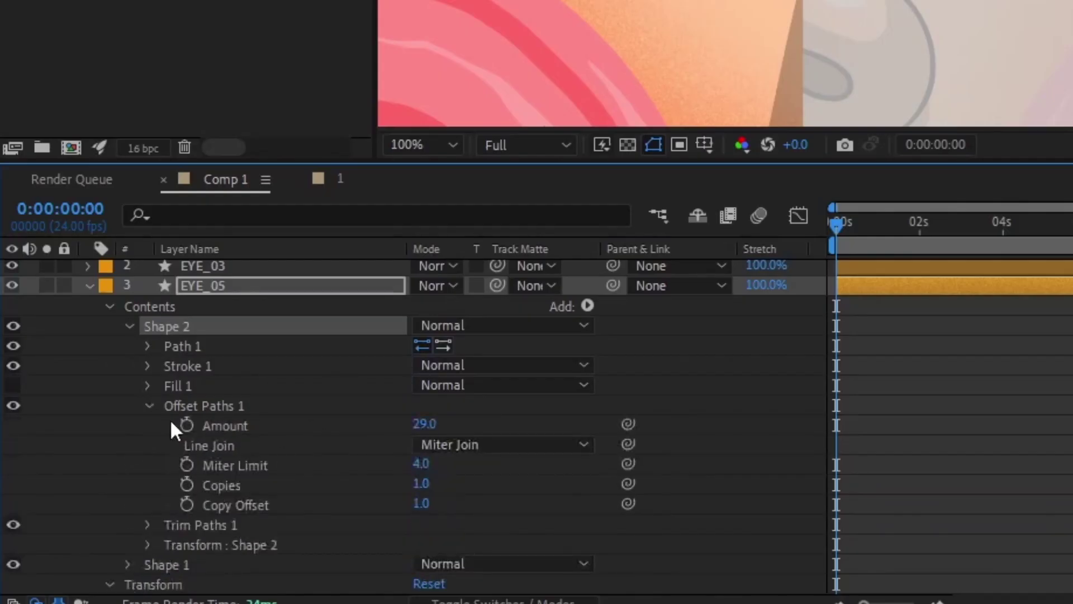
Step: Adjust the Trim Paths of EYE_05's Shape 2 so it runs along the lower eyelid, and set its Scale to 100, 102%
click(149, 406)
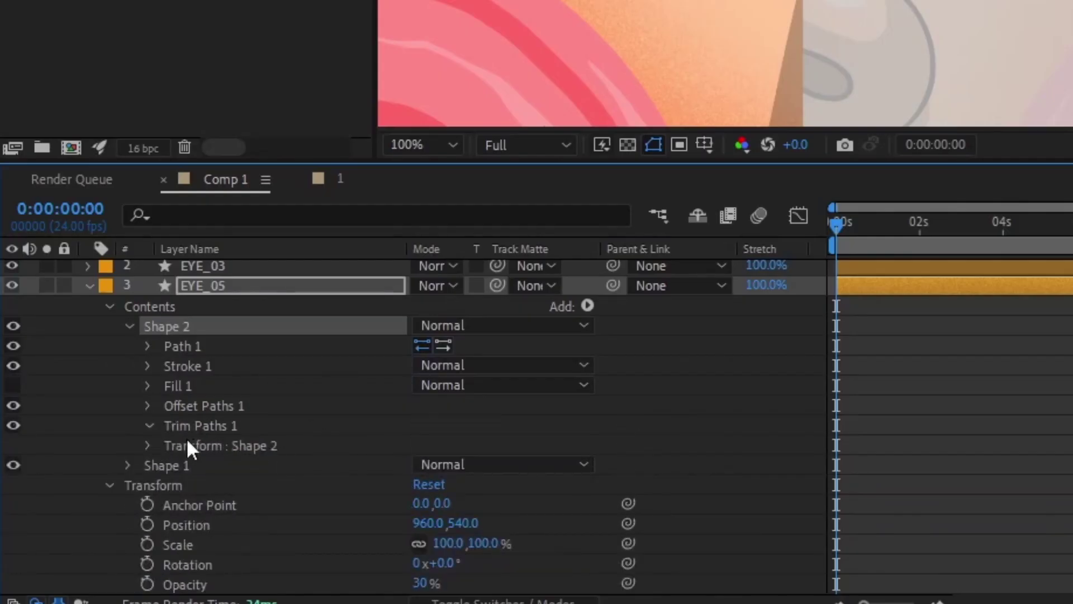
drag(445, 484, 671, 475)
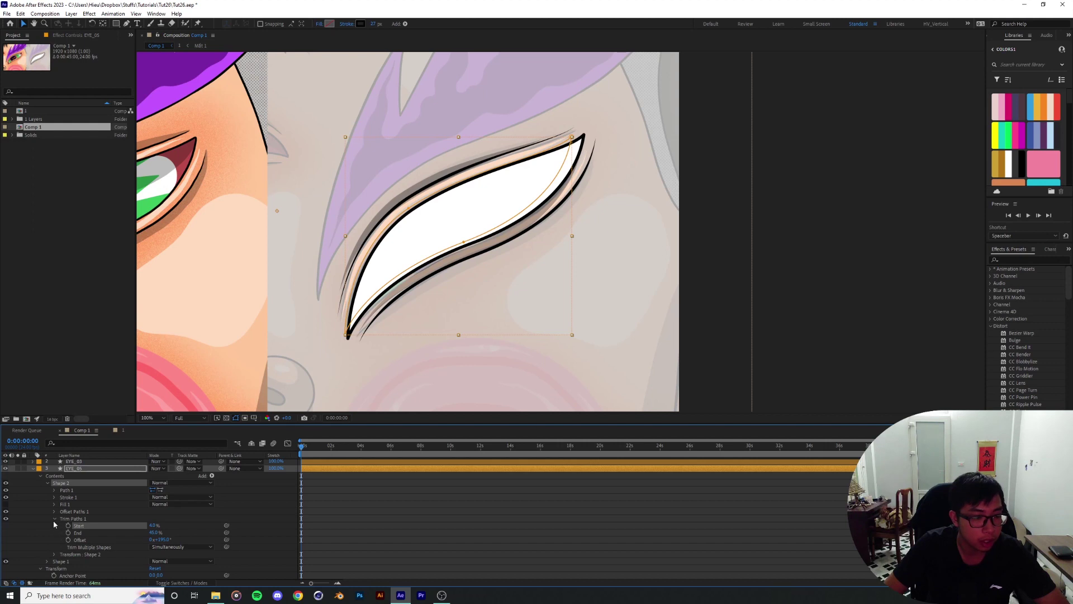
click(54, 520)
click(54, 526)
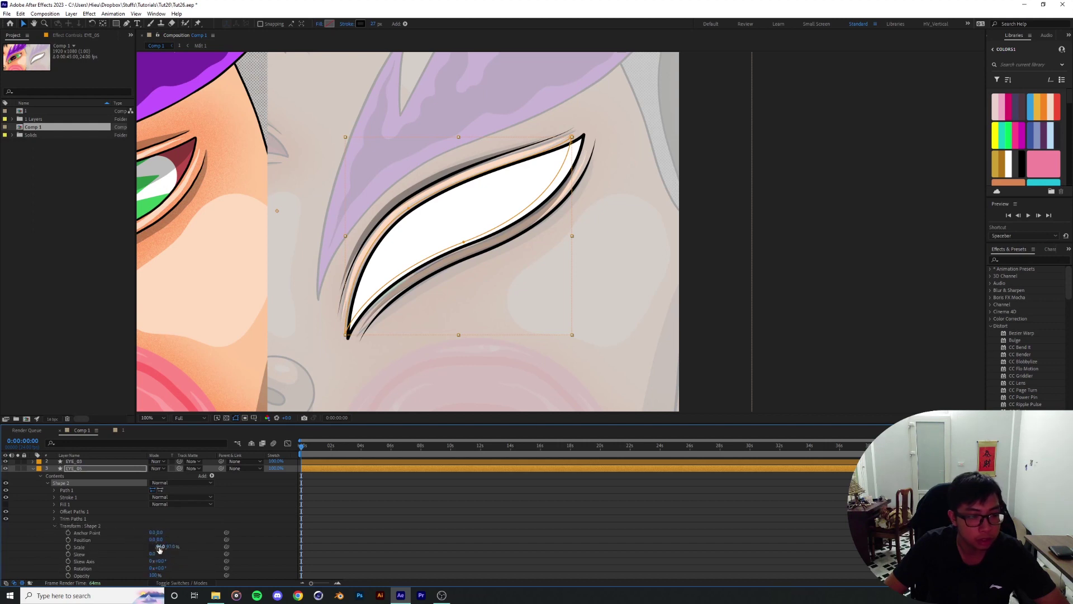
mouse_move(159, 548)
mouse_down()
mouse_move(177, 545)
mouse_move(163, 546)
mouse_up()
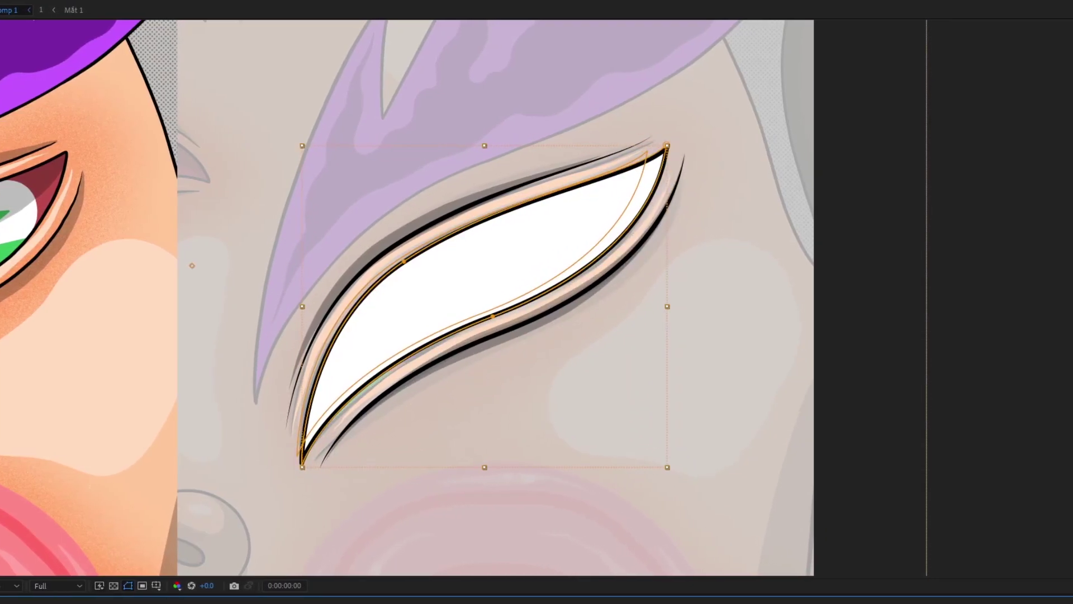
scroll(508, 312, up, 1)
scroll(536, 392, down, 1)
drag(535, 391, 603, 378)
scroll(626, 363, up, 1)
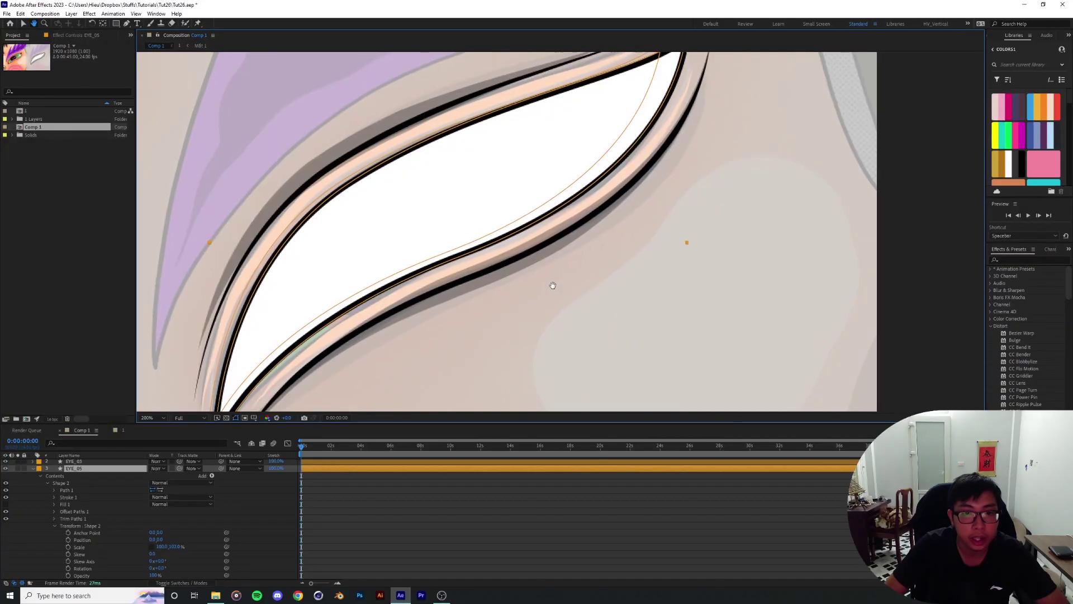
scroll(557, 274, down, 2)
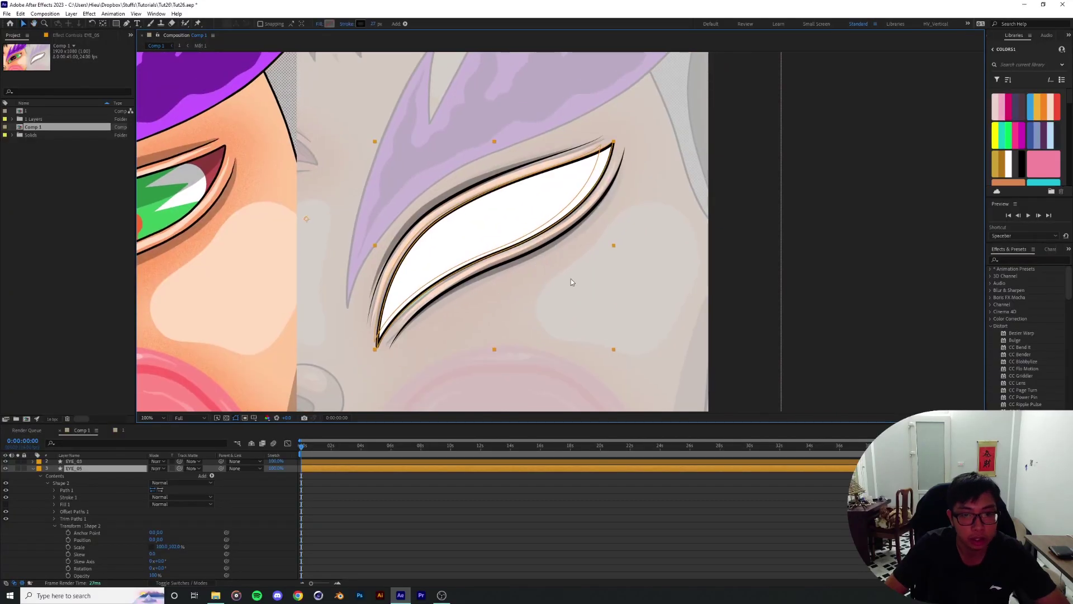
Step: Fine-tune the Position and Scale in EYE_05's Shape 2 transform to fit the lower eyelid shadow, and collapse the layer
drag(160, 541, 162, 540)
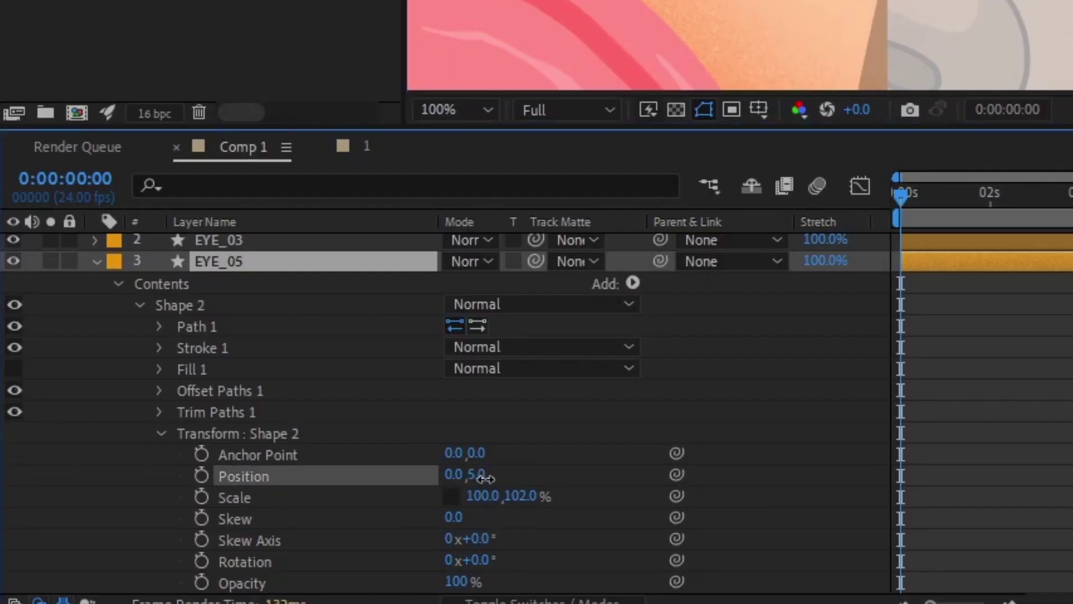
drag(486, 479, 488, 478)
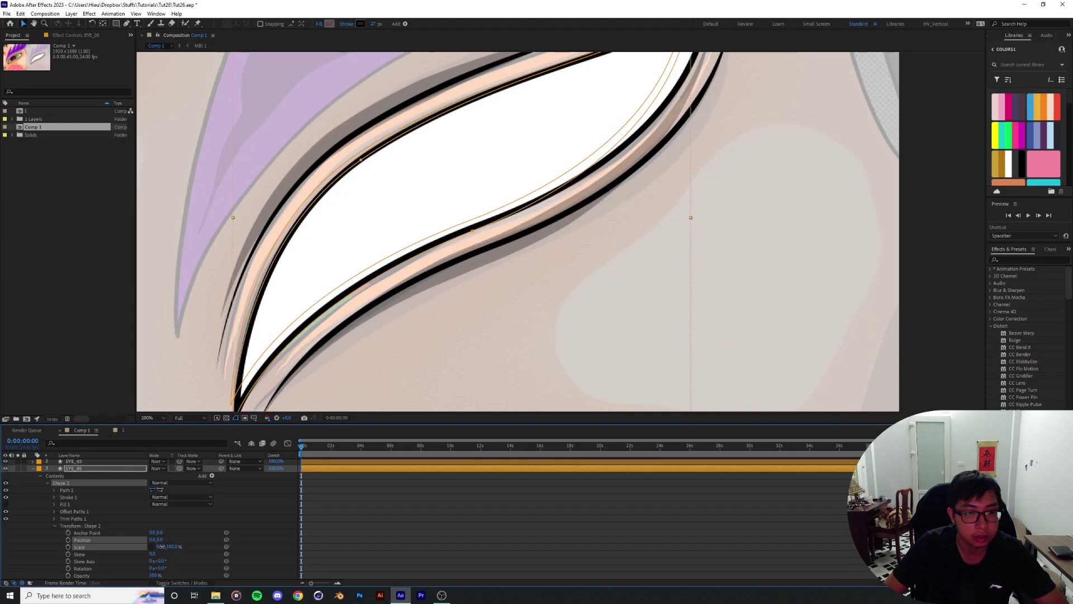
drag(160, 547, 162, 546)
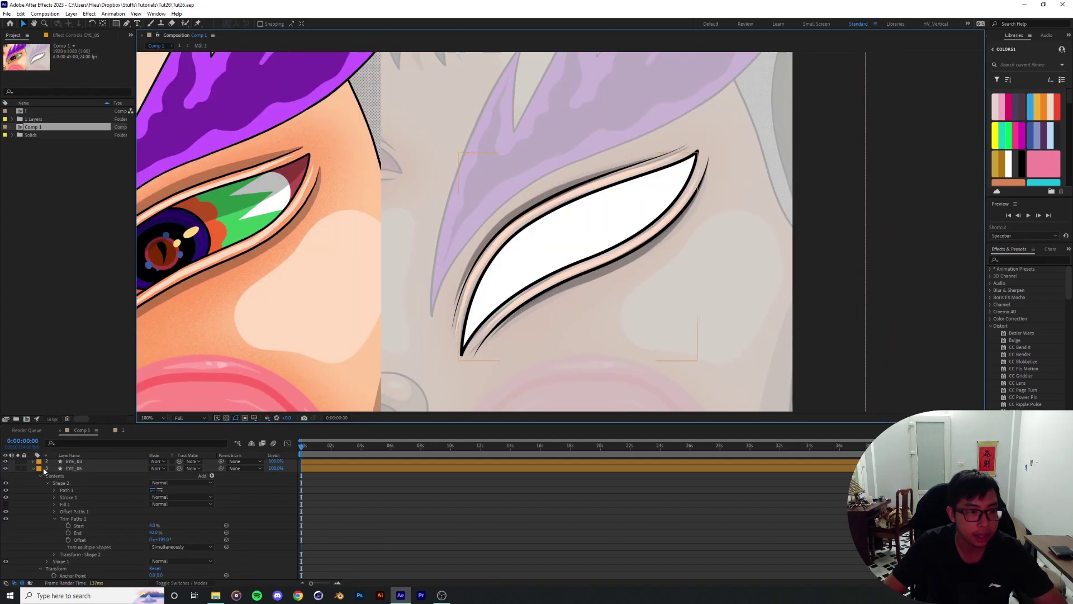
click(32, 468)
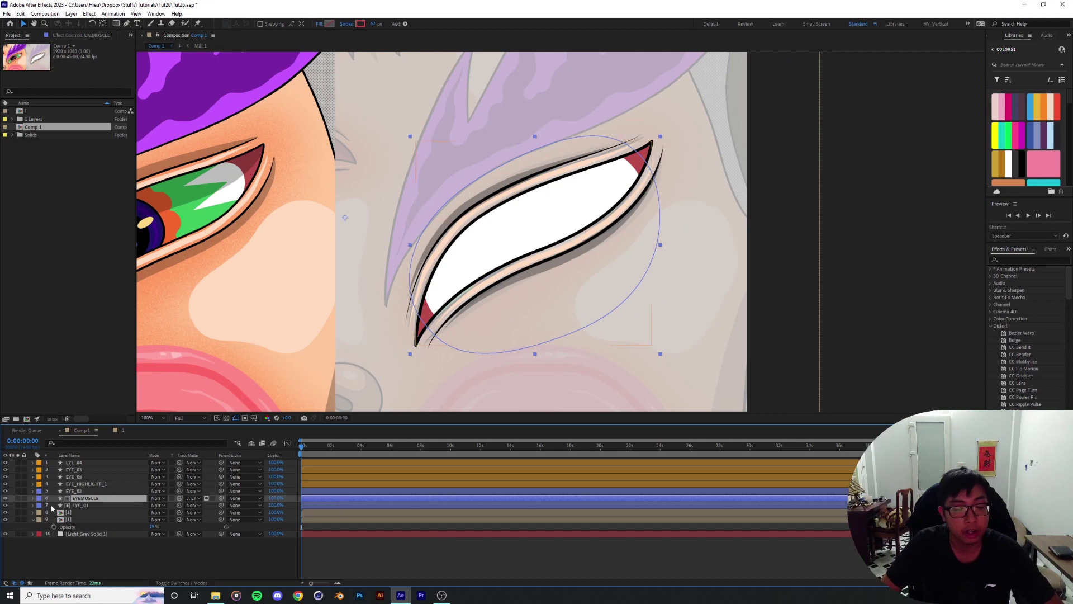
Step: Examine the rebuilt eye beside the original artwork and review the EYE layers that share the same outline
click(97, 564)
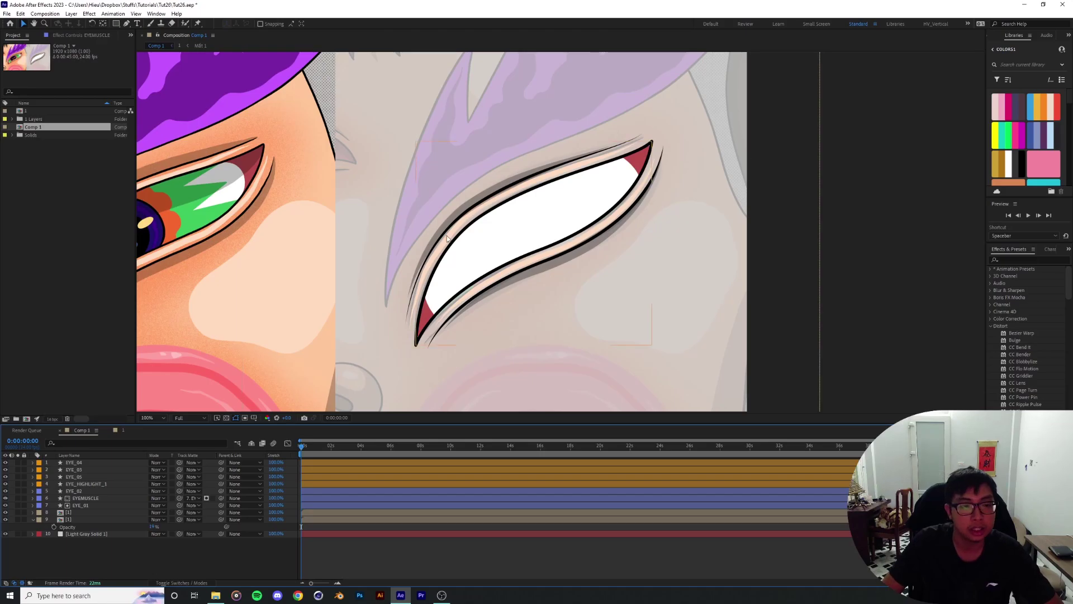
scroll(275, 313, up, 1)
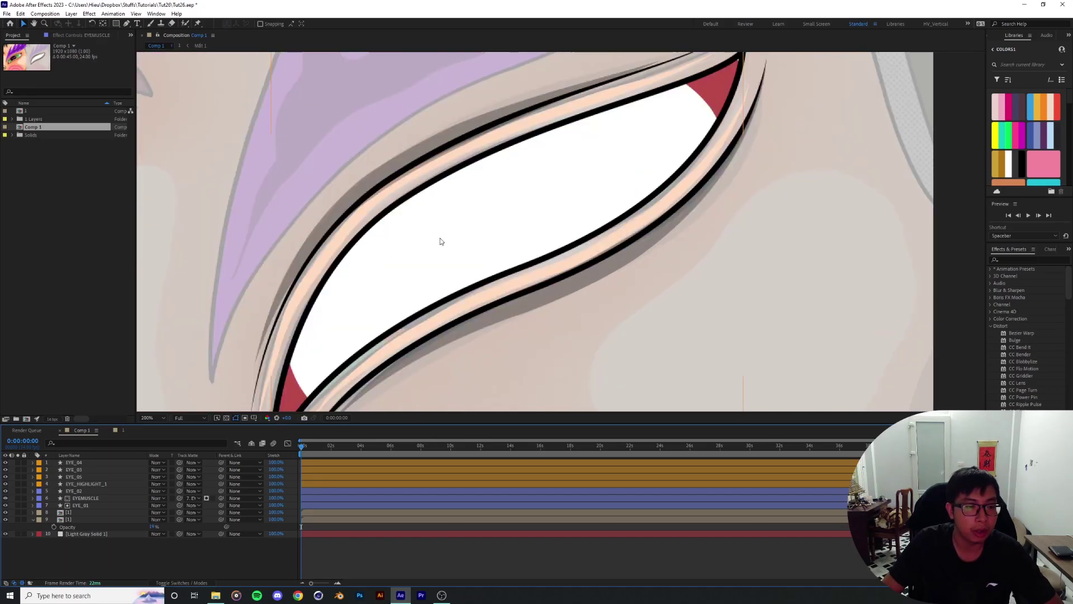
scroll(393, 244, down, 3)
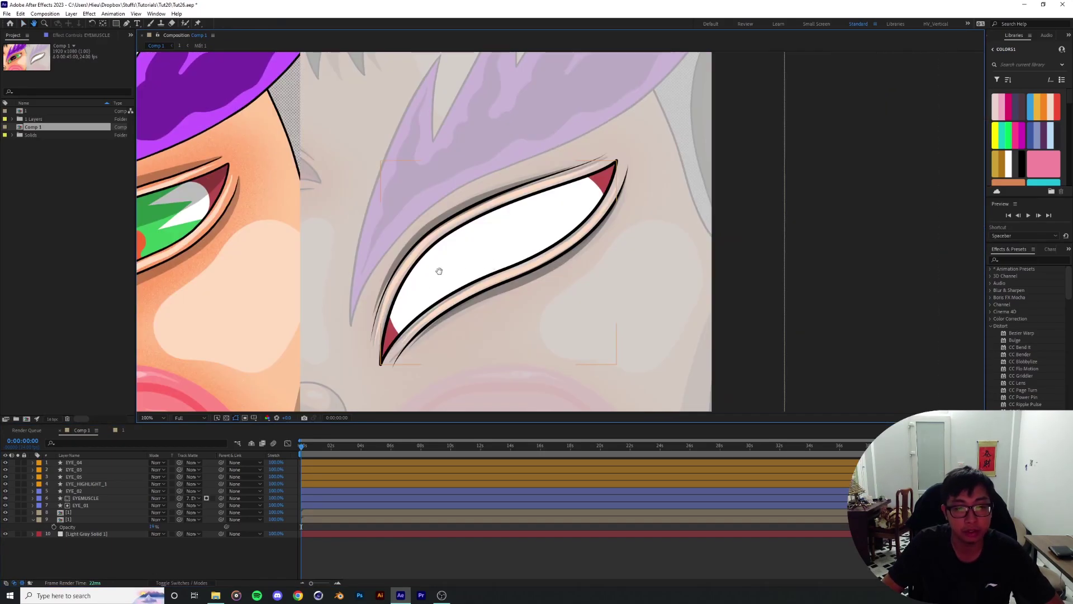
drag(418, 296, 533, 249)
scroll(442, 274, up, 1)
scroll(506, 239, down, 1)
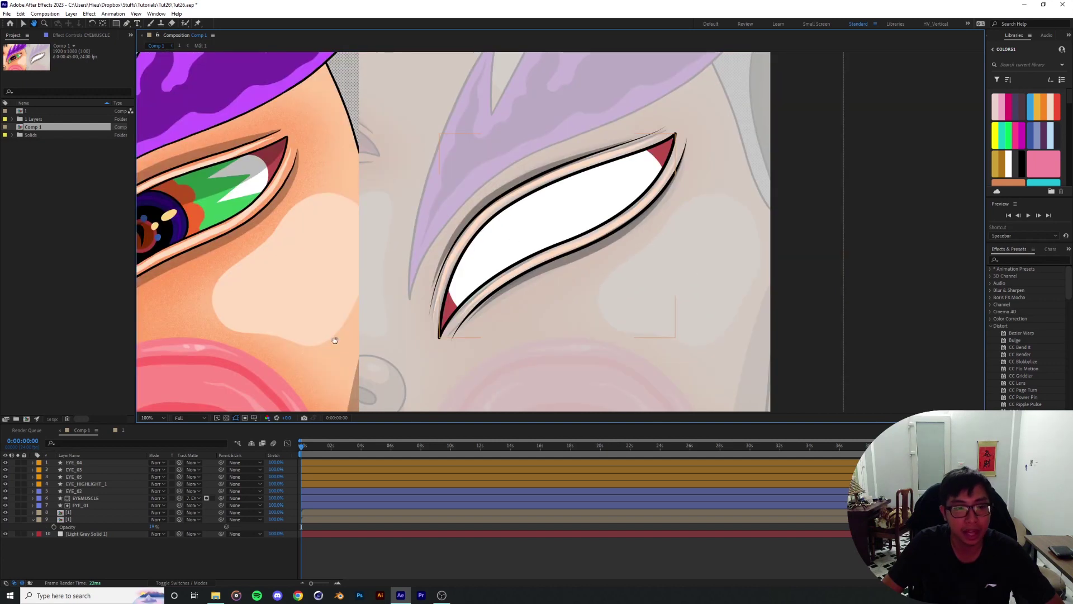
click(84, 470)
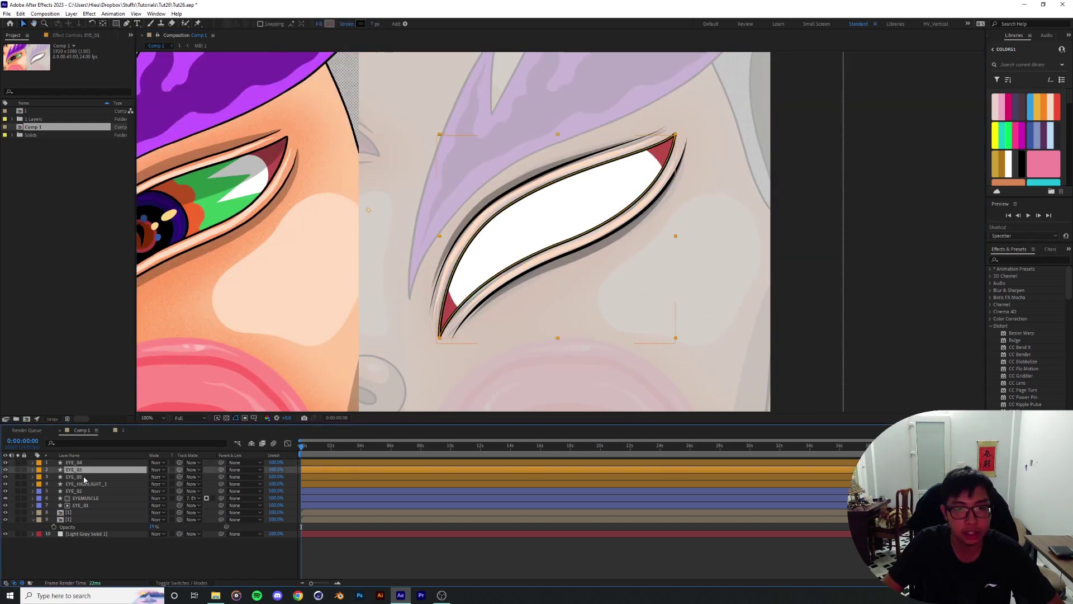
click(85, 477)
click(85, 484)
click(83, 492)
click(86, 505)
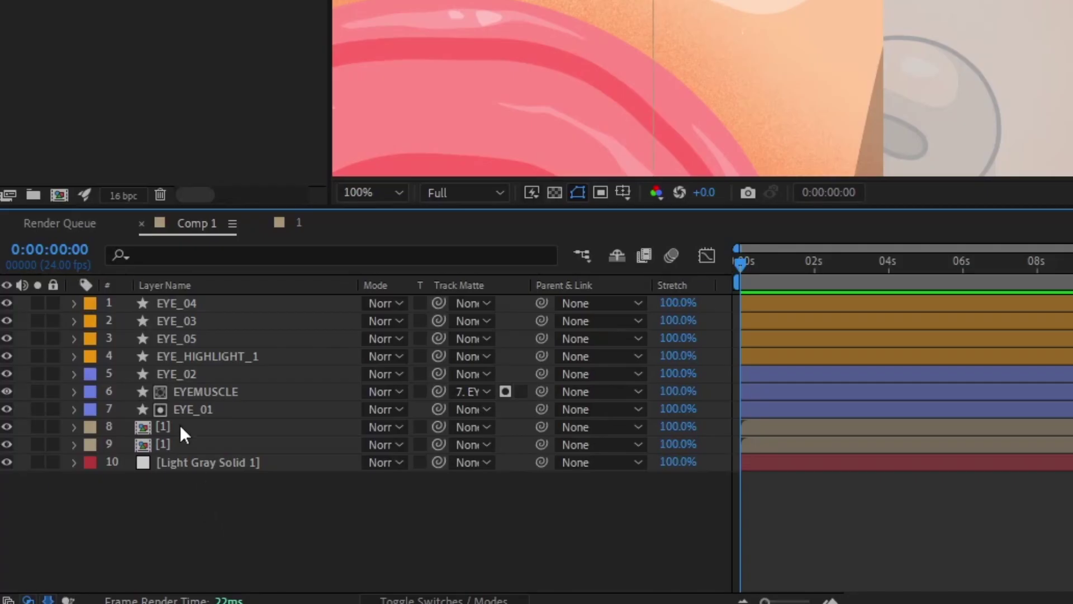
Step: Select all EYE shape layers except EYEMUSCLE, including EYE_HIGHLIGHT_1, and filter their timeline properties by "path"
click(75, 505)
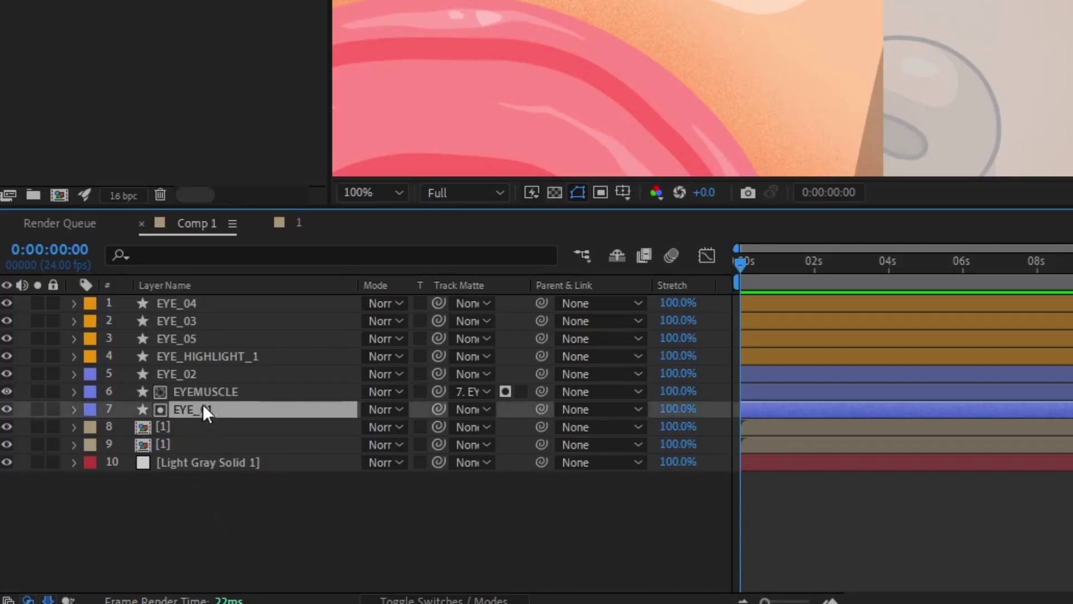
ctrl+click(189, 373)
ctrl+click(188, 339)
ctrl+click(187, 356)
ctrl+click(186, 320)
ctrl+click(182, 305)
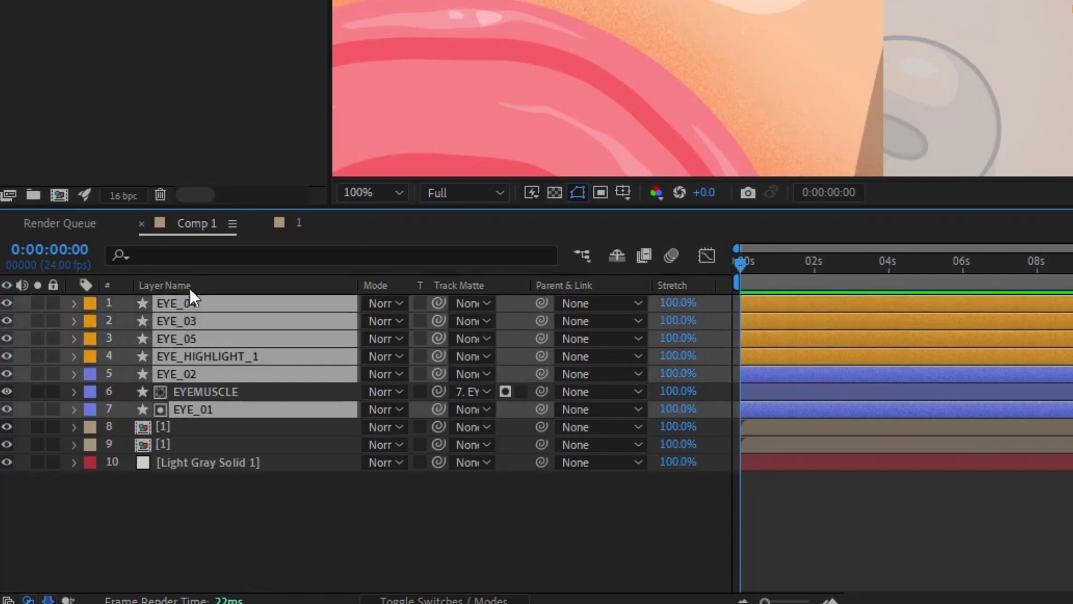
click(216, 253)
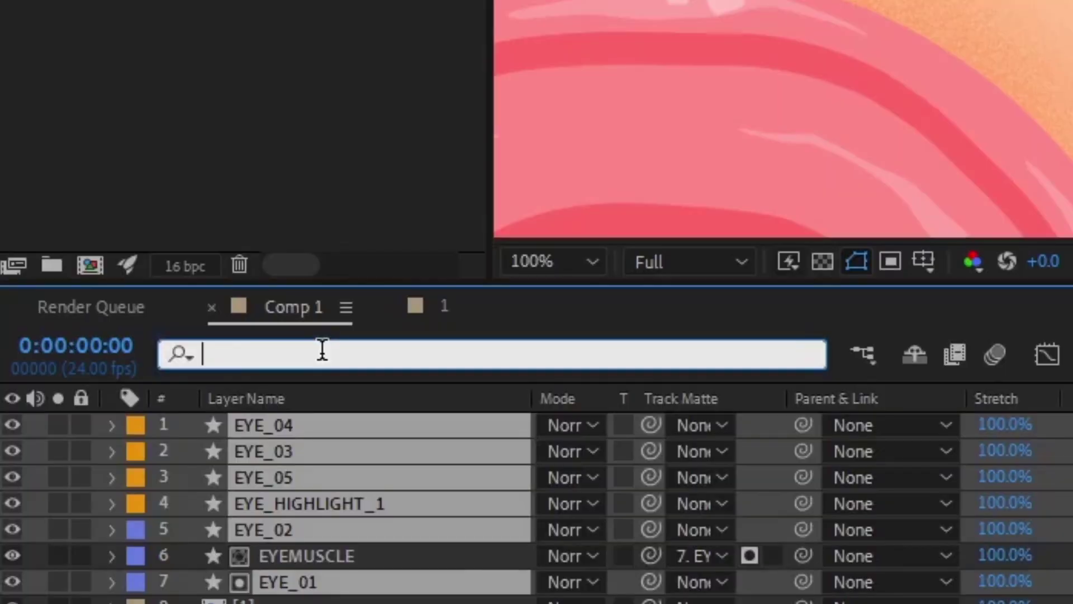
text(path)
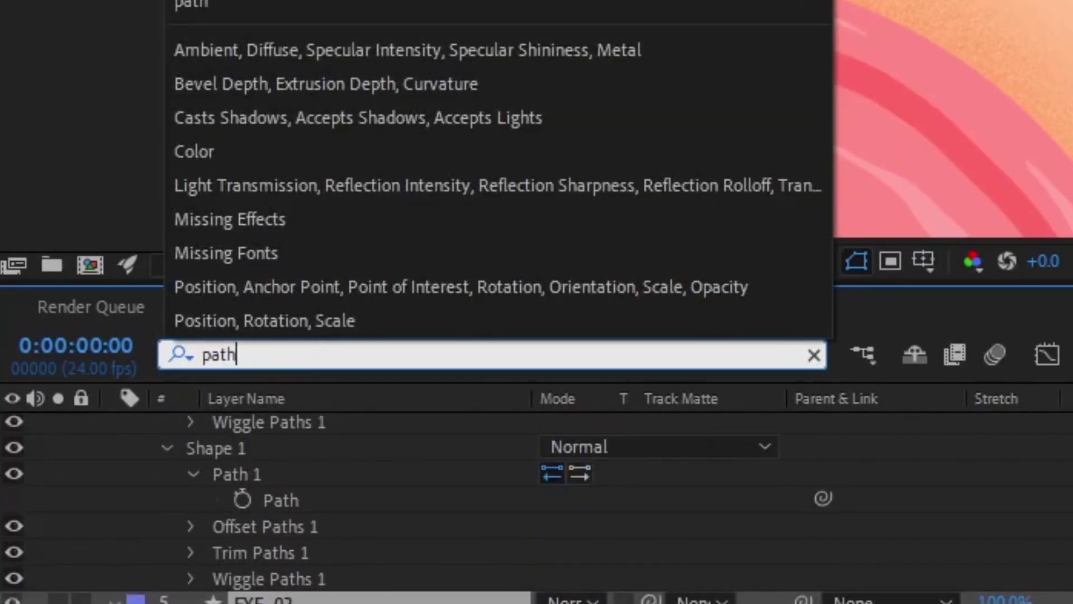
Step: Maximize the timeline to show every layer's Path properties and deselect the layers
drag(412, 424, 412, 129)
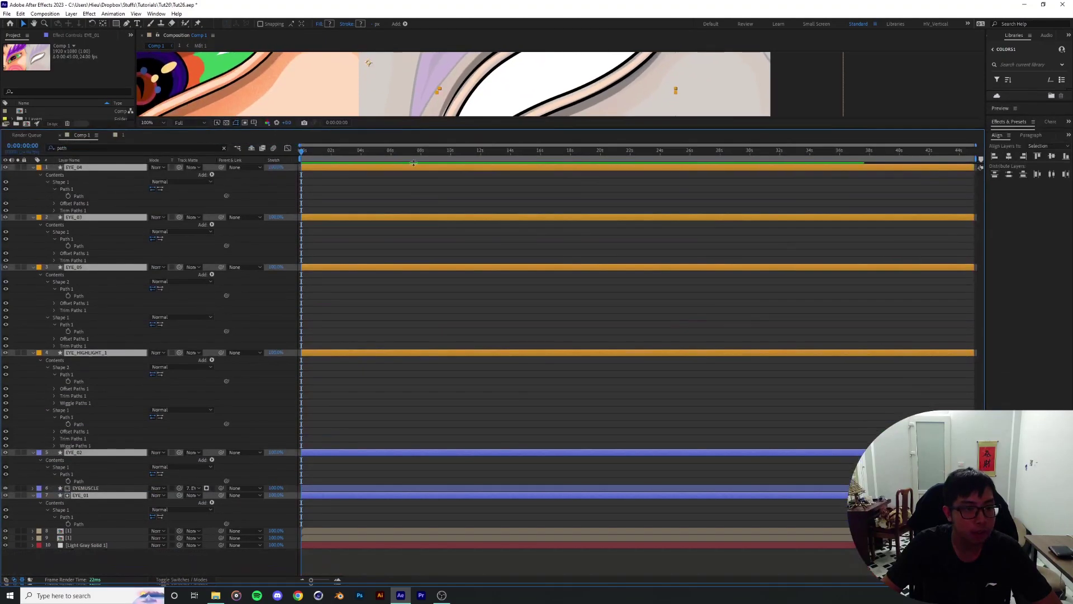
key(grave)
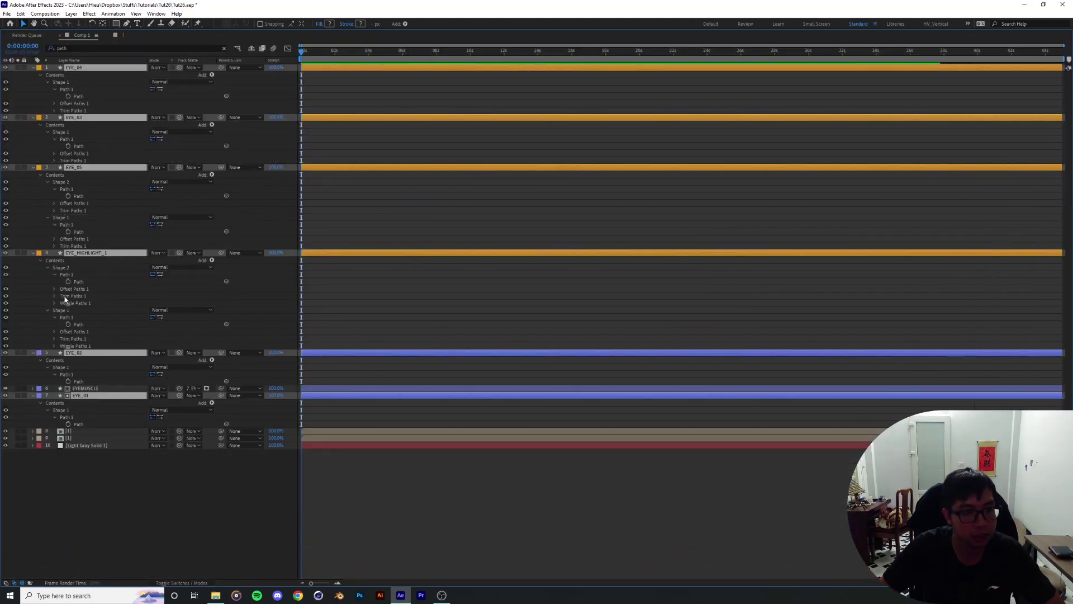
click(387, 223)
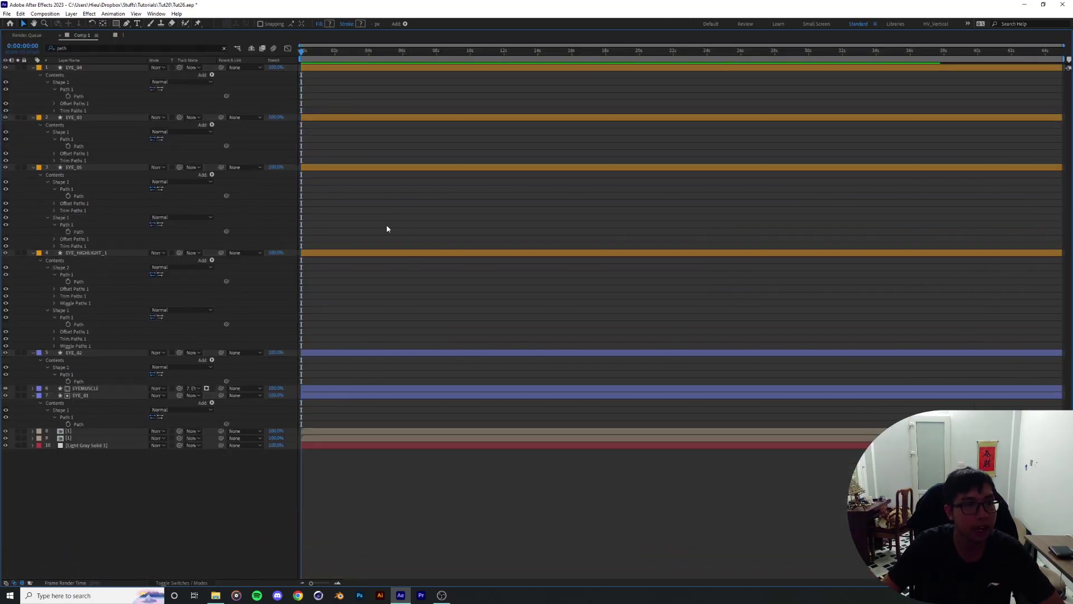
Step: Link the Path properties of EYE_02 and both EYE_HIGHLIGHT_1 shapes to EYE_01's Path
click(65, 96)
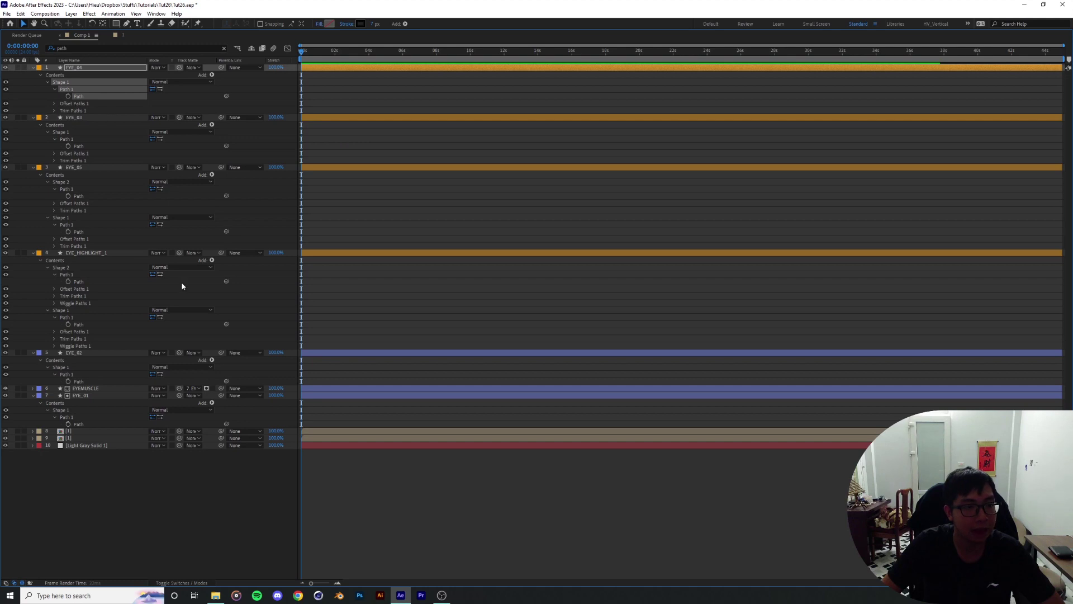
click(83, 424)
click(93, 397)
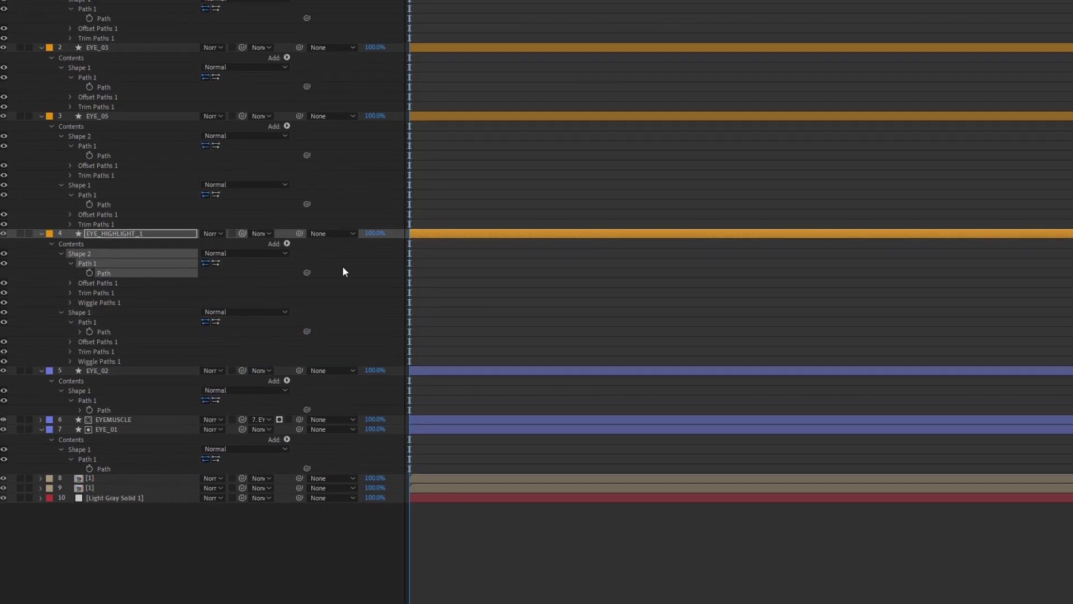
drag(306, 265, 106, 473)
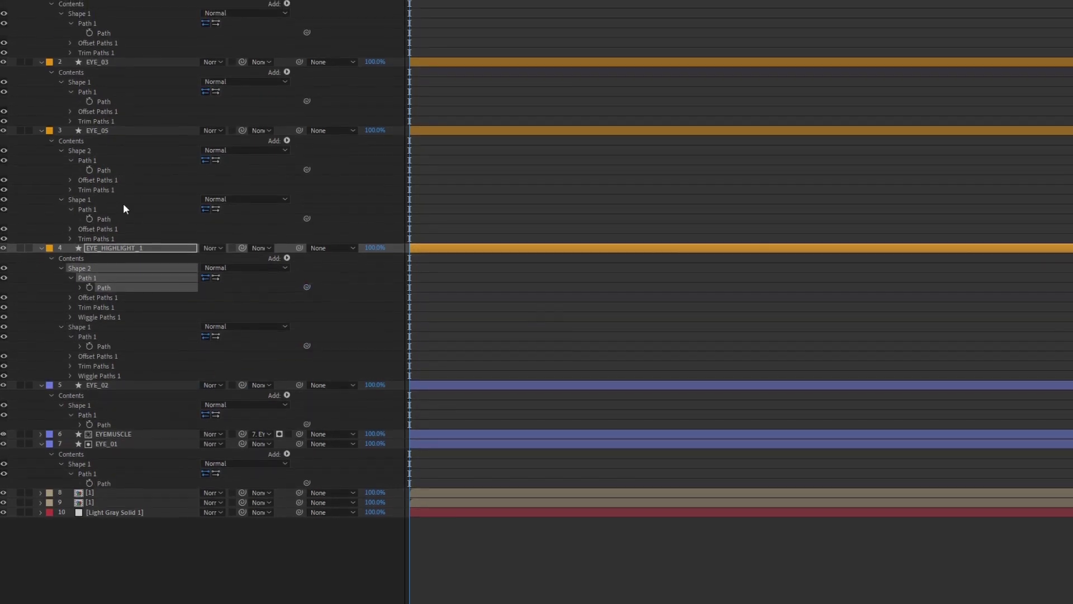
Step: Link the Path properties of Shape 1 and Shape 2 in EYE_05 to EYE_01's Path
click(121, 202)
drag(306, 225, 102, 491)
click(128, 178)
drag(306, 191, 131, 511)
Step: Link the Path properties of EYE_03 and EYE_04 to EYE_01's Path
click(116, 138)
drag(306, 137, 134, 519)
click(123, 85)
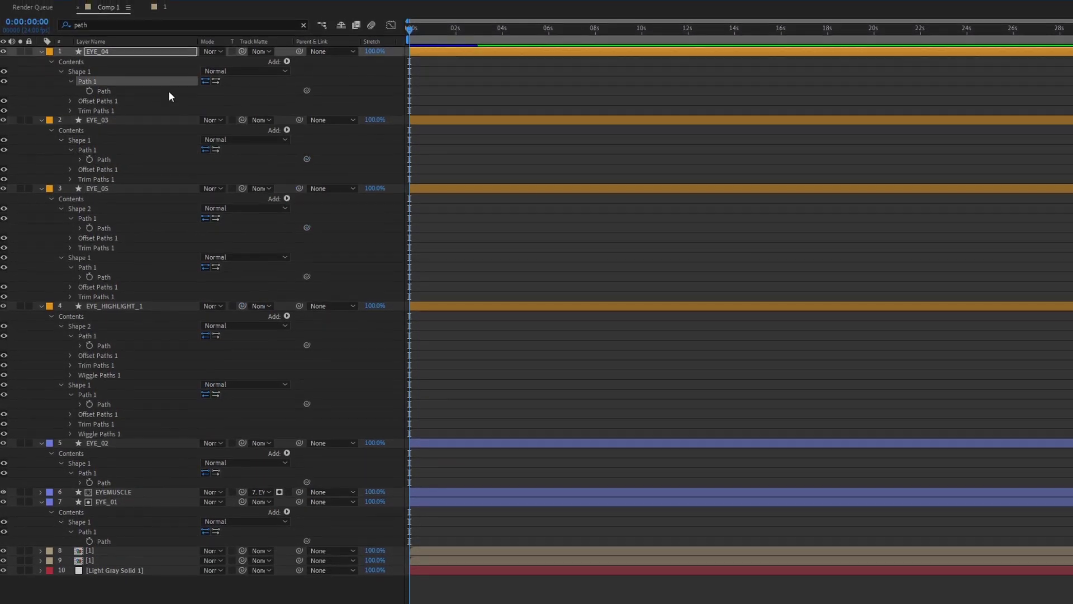
drag(306, 83, 135, 550)
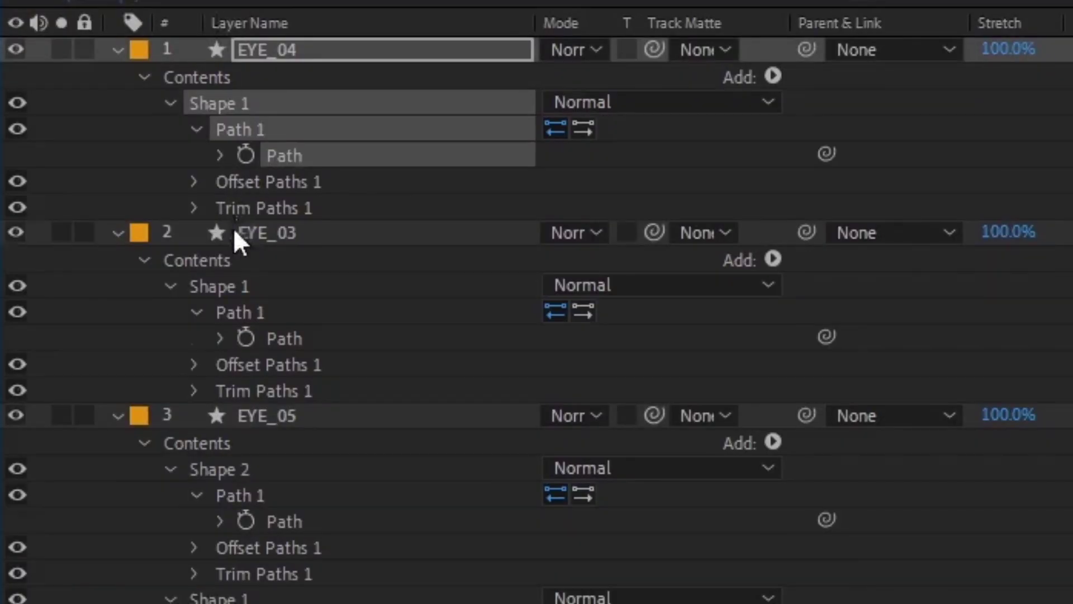
Step: Move the middle vertex on the lower edge of EYE_01's path slightly downward to test the linked eye outlines
scroll(233, 227, down, 10)
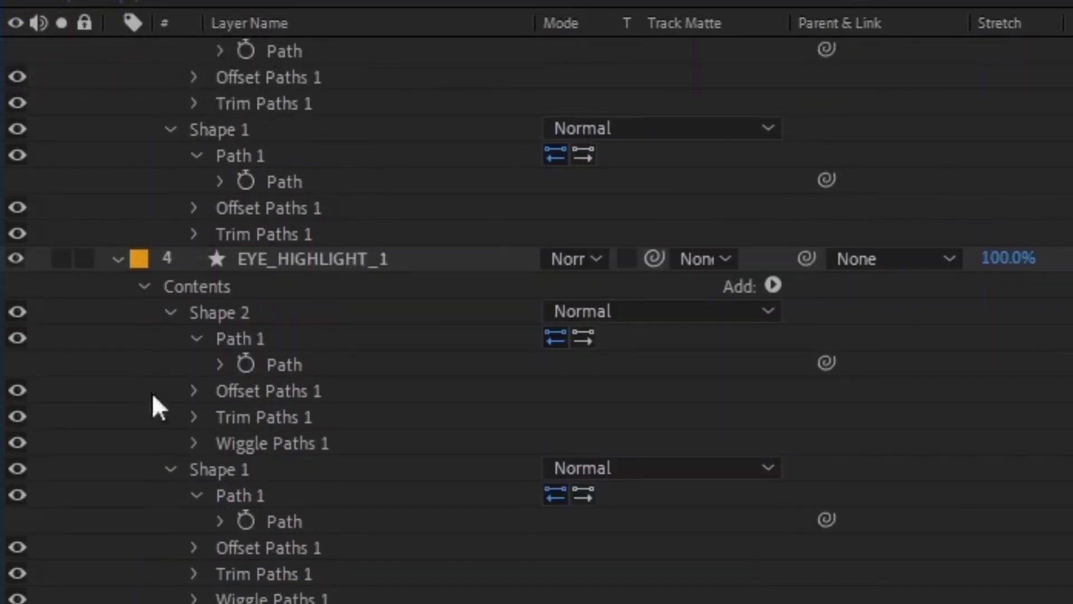
scroll(250, 159, down, 5)
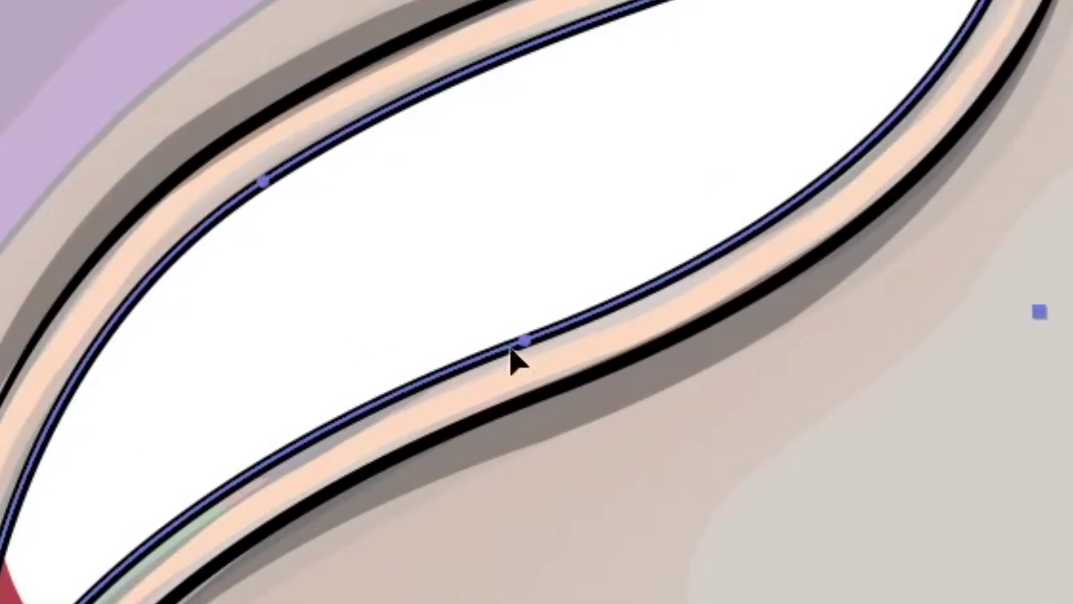
key(ctrl+plus)
key(ctrl+plus)
key(ctrl+minus)
key(ctrl+minus)
key(a)
drag(524, 340, 531, 372)
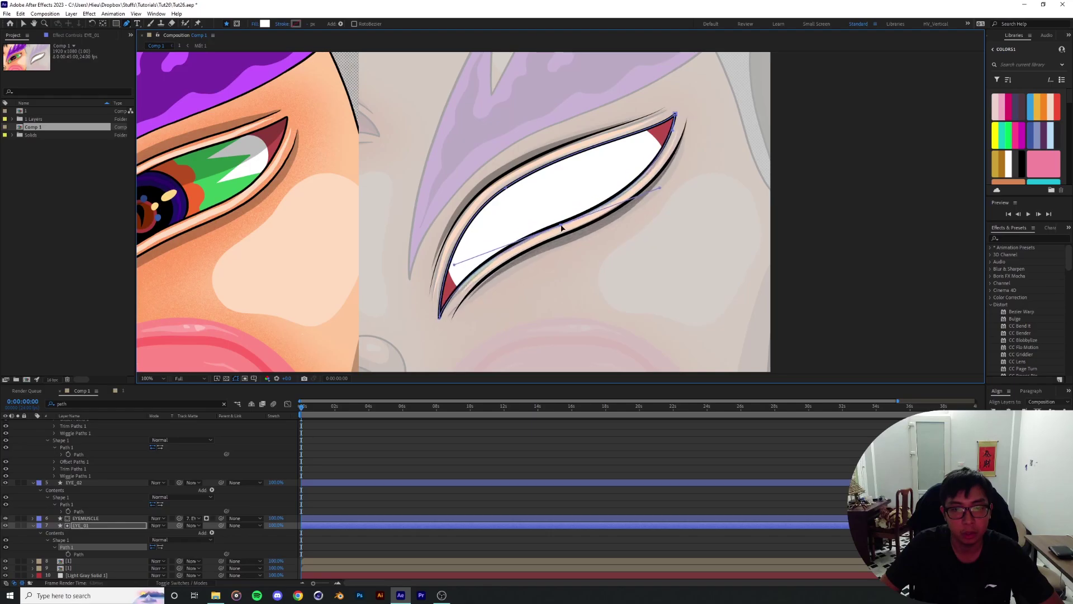
Step: Hide the faded reference artwork behind the vector eye, keep the light gray solid visible, and nudge EYE_01's lower middle vertex down
click(5, 574)
click(6, 568)
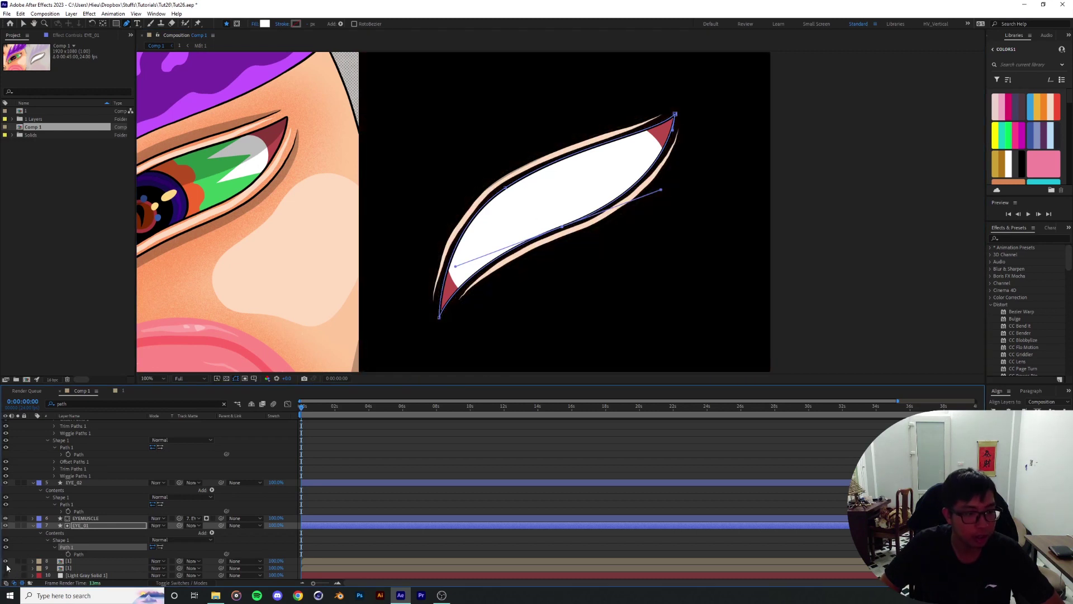
mouse_move(561, 227)
mouse_down()
mouse_move(554, 213)
mouse_move(568, 237)
mouse_move(560, 233)
mouse_up()
click(6, 575)
scroll(546, 211, down, 1)
scroll(562, 219, up, 2)
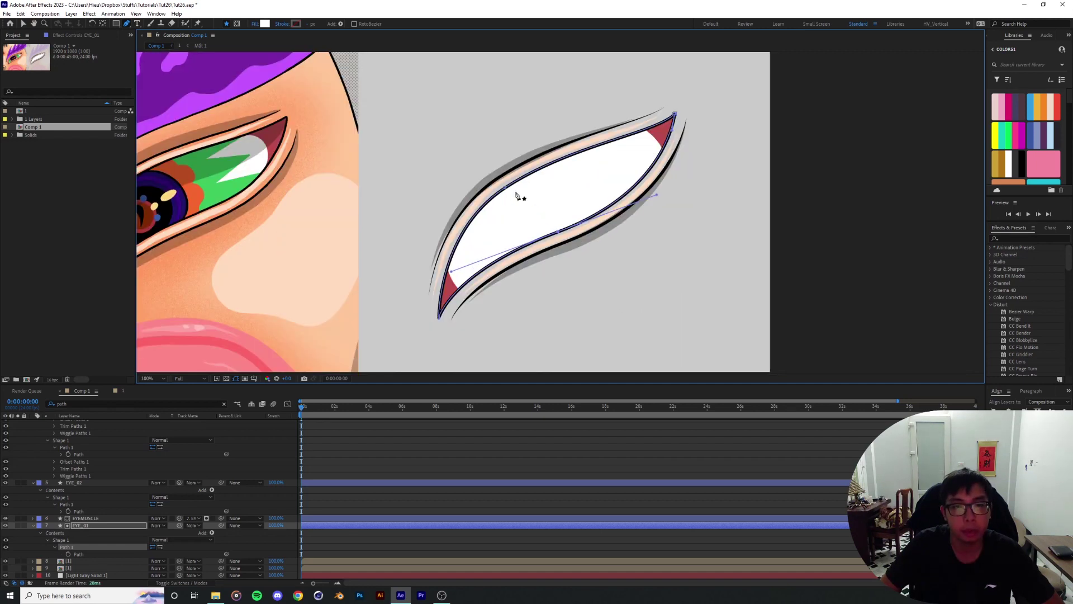
Step: Raise the middle vertex on EYE_01's lower edge toward the upper lid and adjust its Bezier handles to narrow the eye
drag(513, 194, 515, 198)
drag(557, 232, 534, 212)
drag(472, 240, 448, 245)
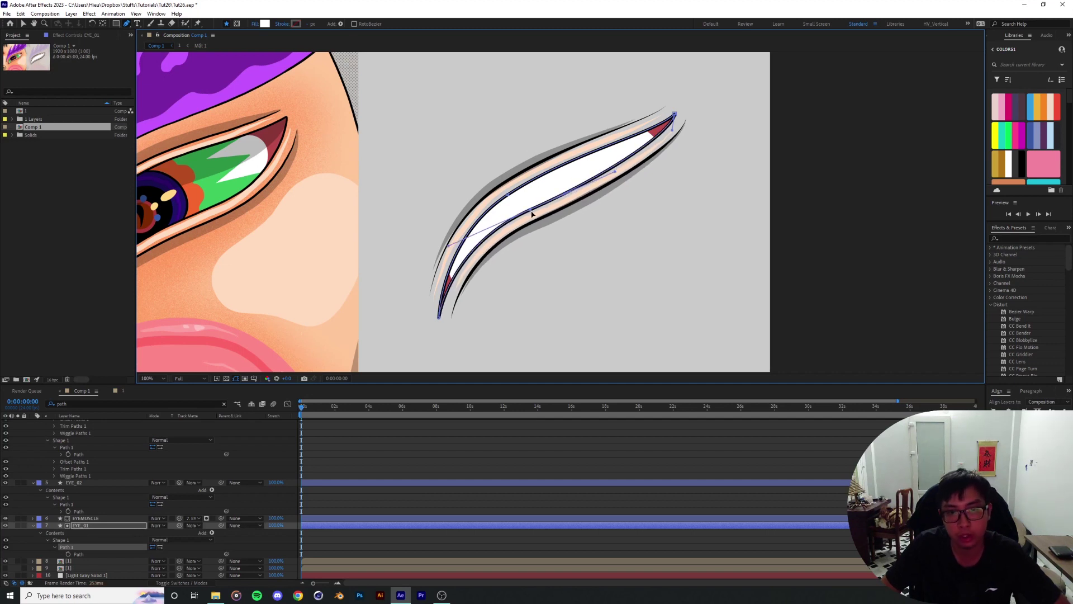
drag(615, 173, 610, 176)
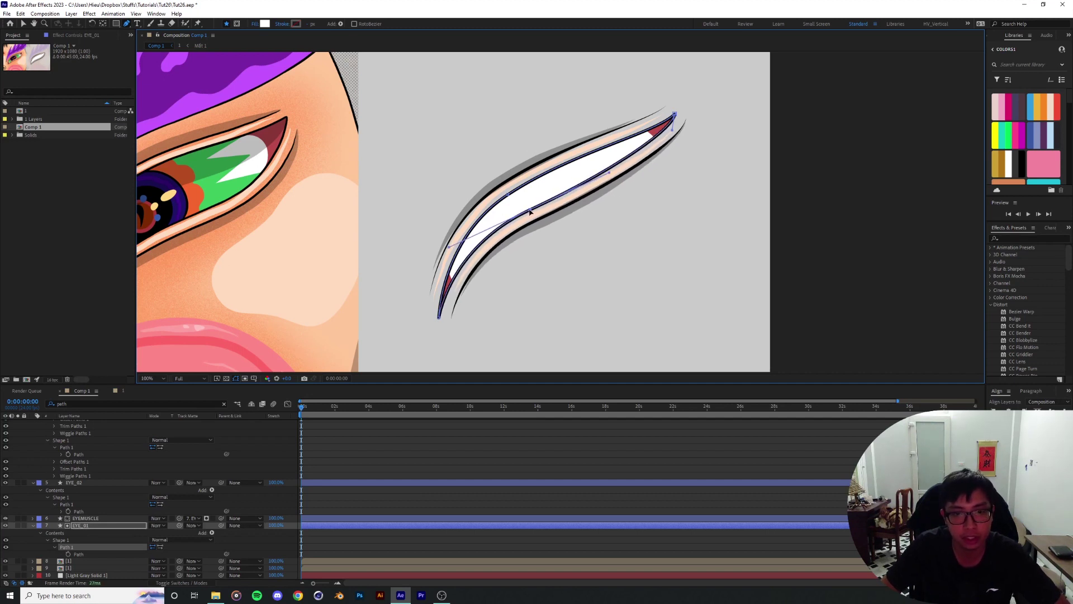
mouse_move(528, 210)
mouse_down()
mouse_move(513, 199)
mouse_move(522, 205)
mouse_up()
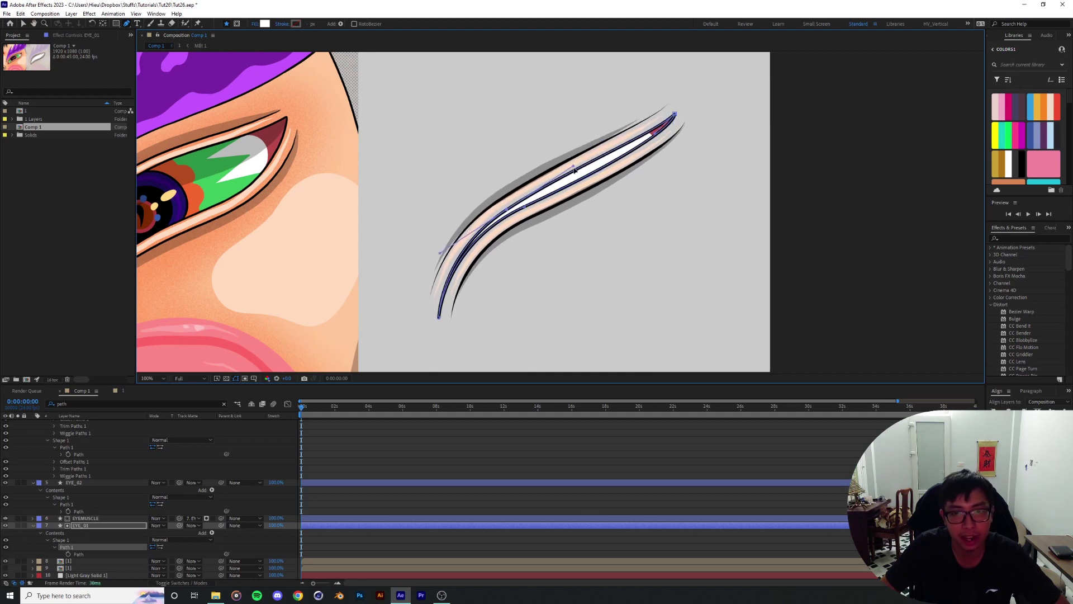
Step: Test closing the eye by bringing EYE_01's upper and lower edges together, then reopen it slightly
mouse_move(574, 168)
mouse_down()
mouse_move(579, 175)
mouse_move(574, 167)
mouse_up()
drag(507, 210, 631, 198)
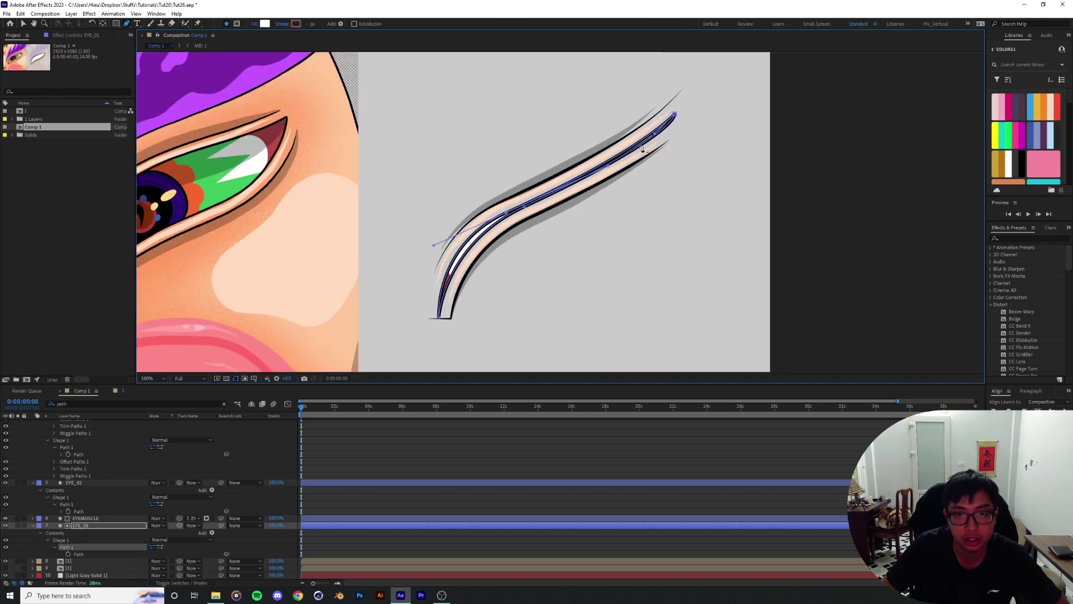
mouse_move(557, 198)
mouse_down()
mouse_move(515, 211)
mouse_move(515, 189)
mouse_move(532, 229)
mouse_move(520, 211)
mouse_up()
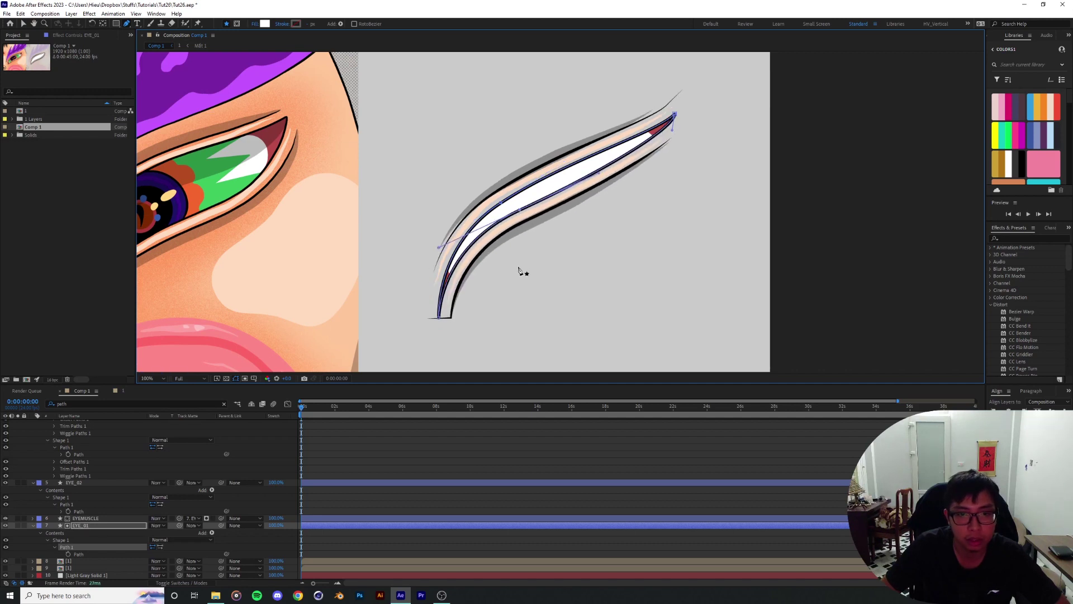
Step: Adjust the Start value of EYE_04's Trim Paths 1 to clean up the stray line end at the eye's lower corner
scroll(517, 272, up, 1)
drag(478, 309, 610, 209)
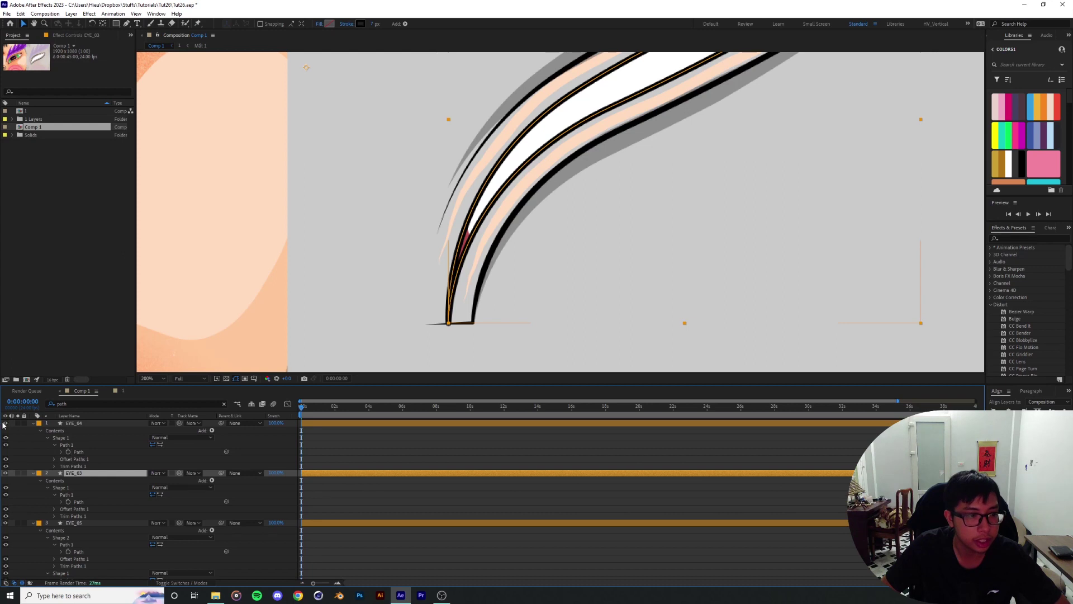
click(3, 424)
click(5, 424)
click(5, 424)
click(54, 466)
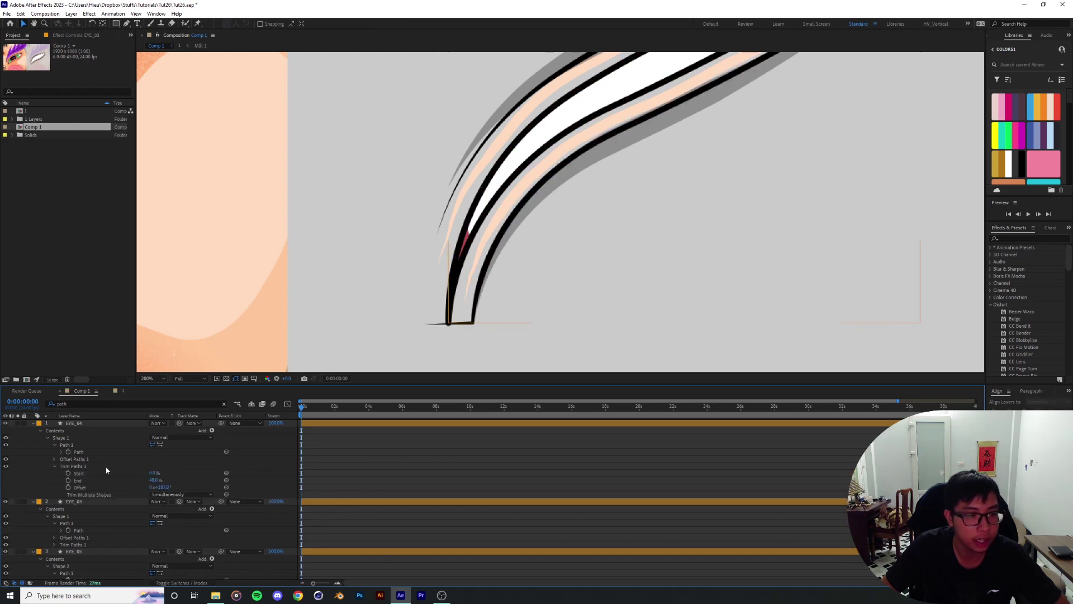
click(152, 474)
drag(151, 474, 154, 480)
Step: Raise the lower middle vertex of EYE_01's path and rotate its handles to curve the lower eyelid
scroll(519, 252, down, 4)
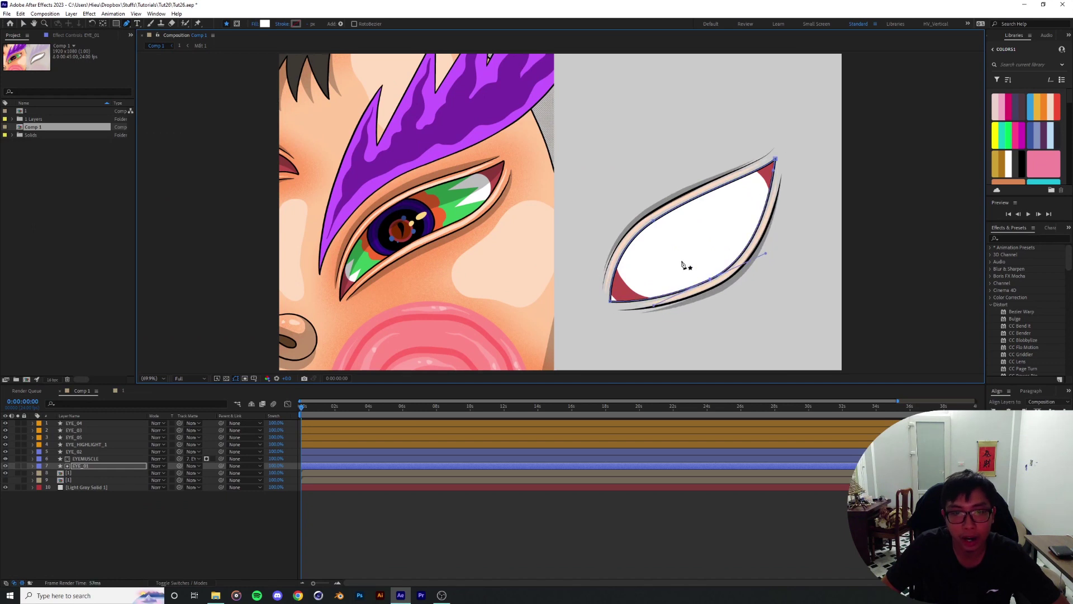
scroll(648, 265, up, 4)
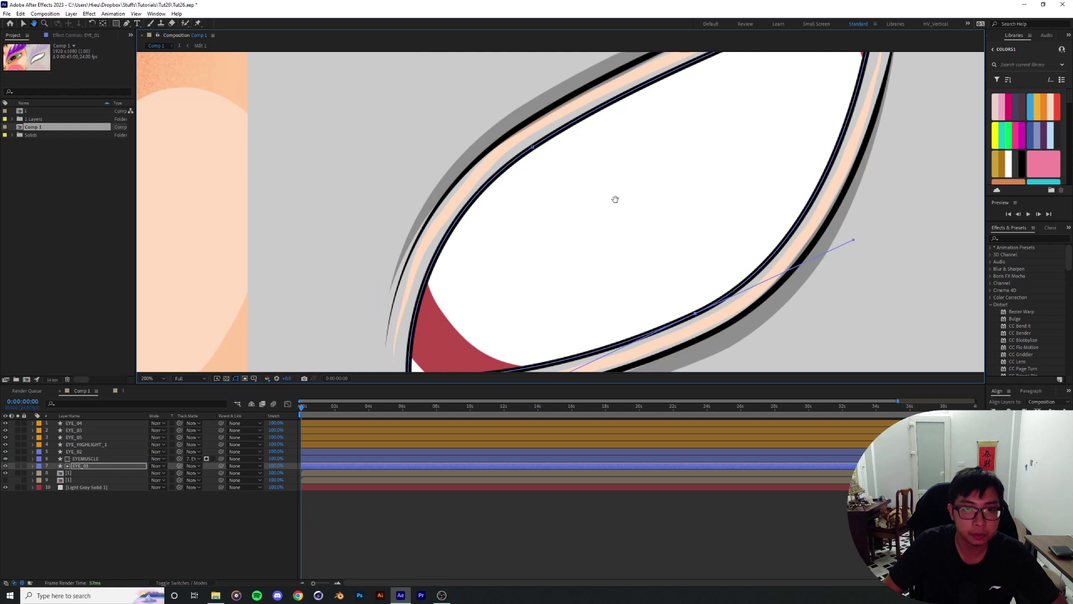
scroll(612, 199, down, 2)
key(g)
mouse_move(532, 190)
mouse_down()
mouse_move(730, 216)
mouse_move(516, 197)
mouse_up()
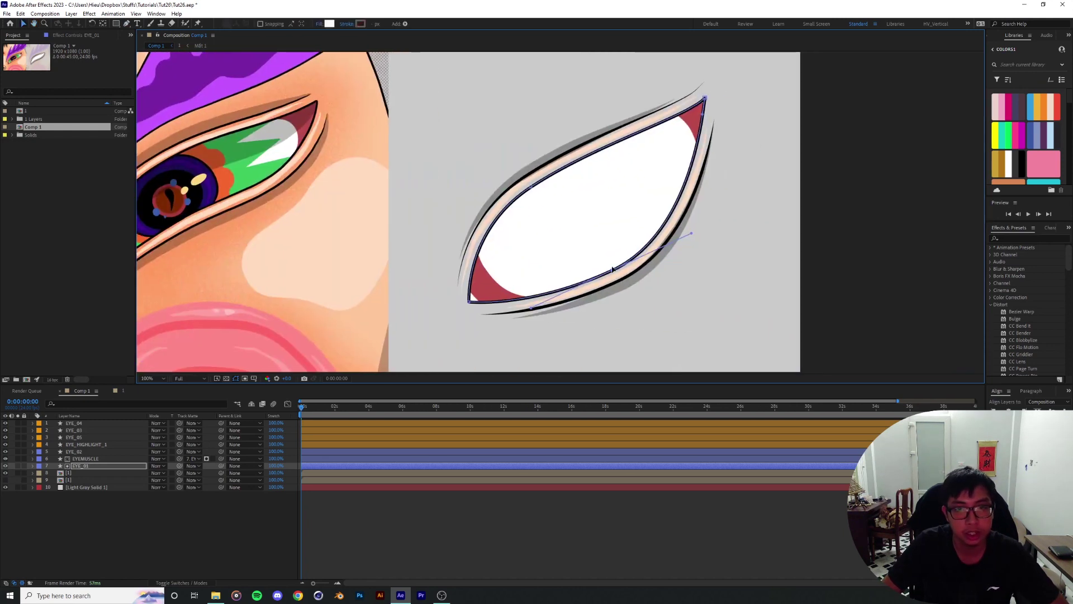
drag(612, 269, 583, 233)
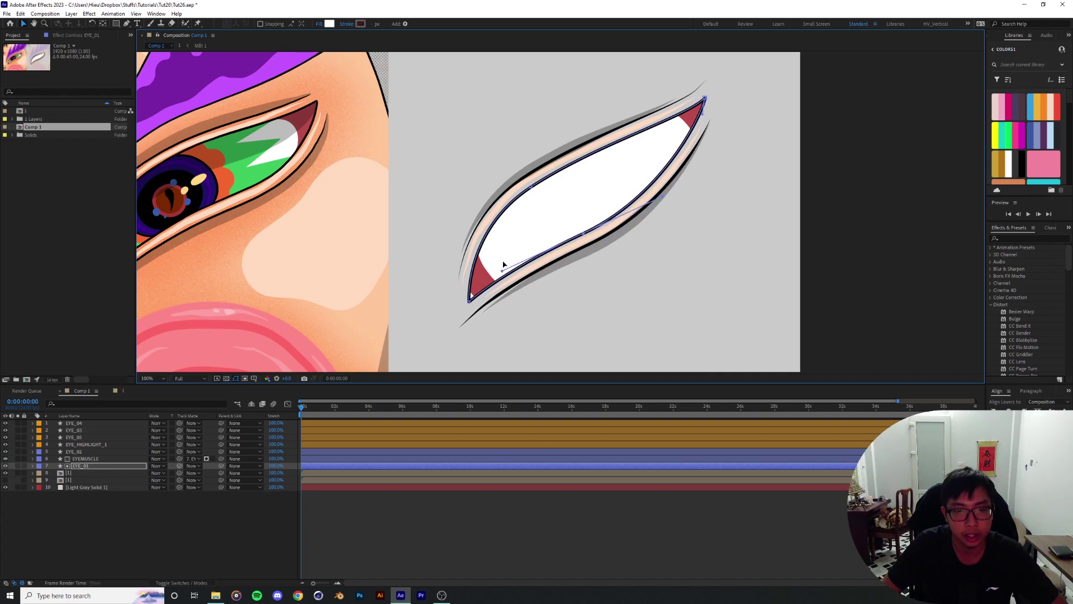
drag(503, 263, 485, 256)
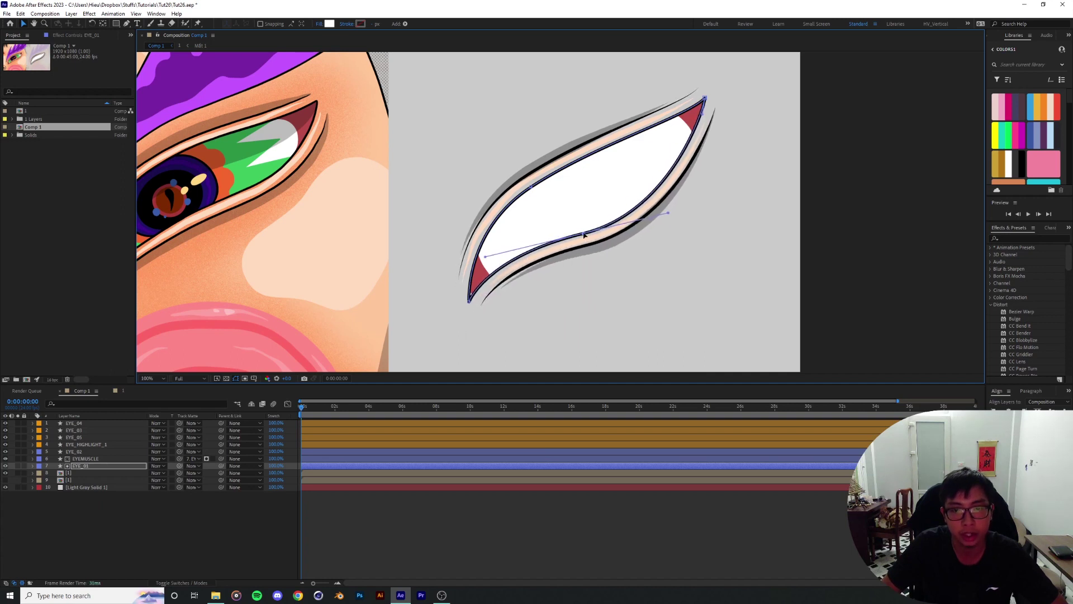
drag(584, 233, 586, 220)
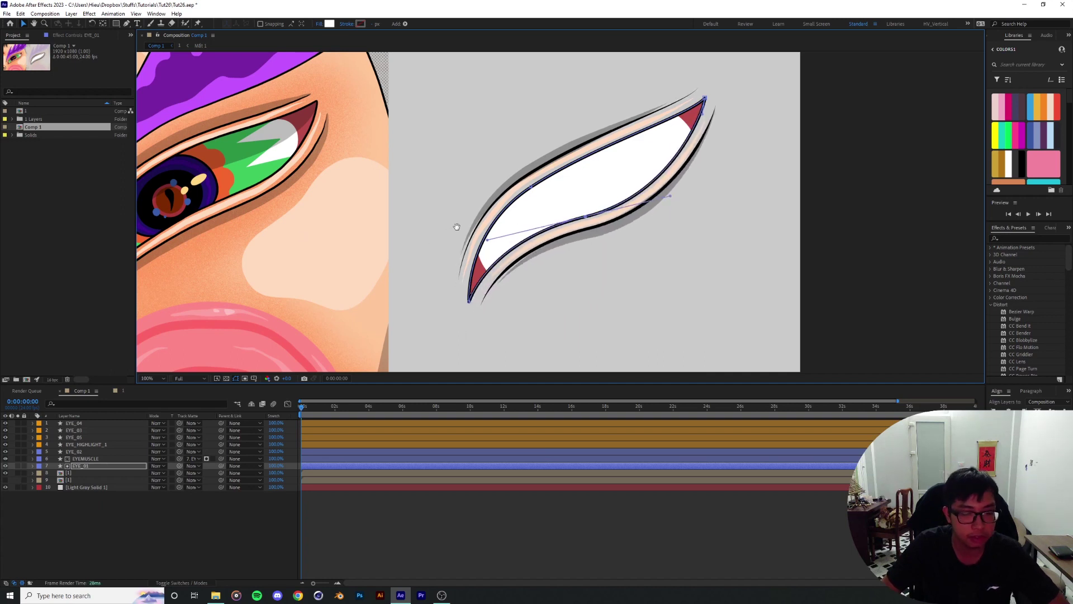
Step: Raise the upper middle vertex of EYE_01's path slightly and adjust its handle to reshape the upper eyelid
drag(457, 226, 476, 259)
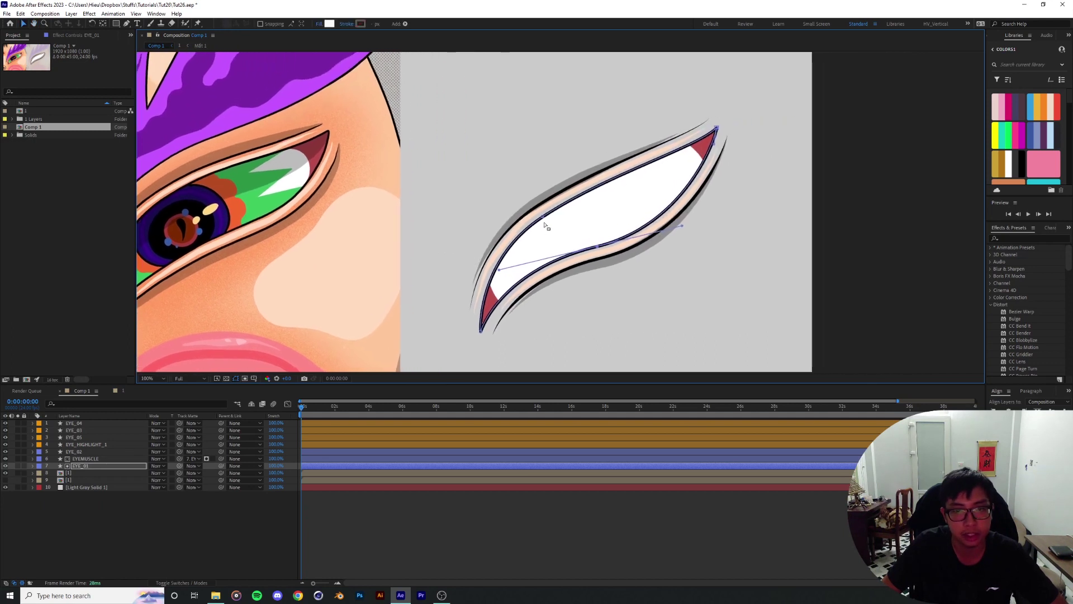
drag(543, 216, 545, 207)
drag(617, 162, 635, 173)
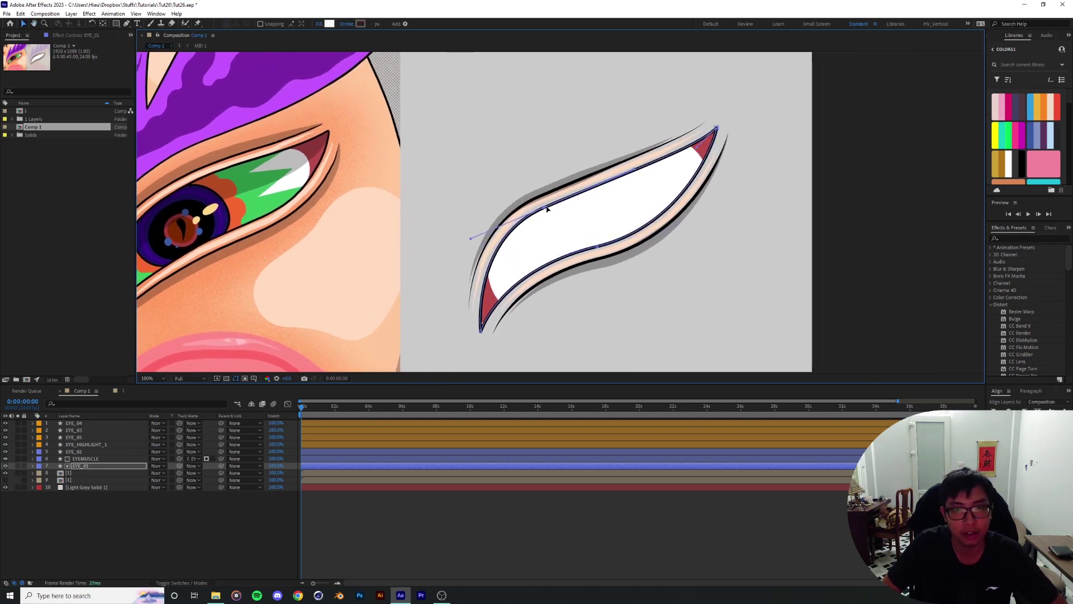
drag(548, 208, 551, 205)
Step: Narrow the eye by lowering EYE_01's upper middle vertex and raising the lower one, adjusting the lower vertex's handle
drag(474, 243, 502, 246)
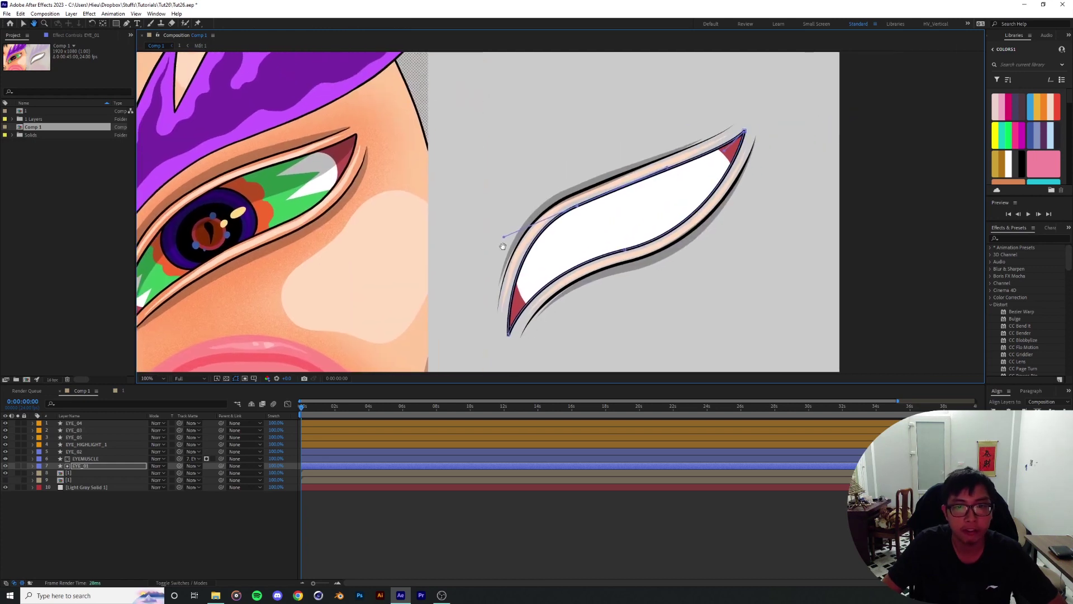
key(v)
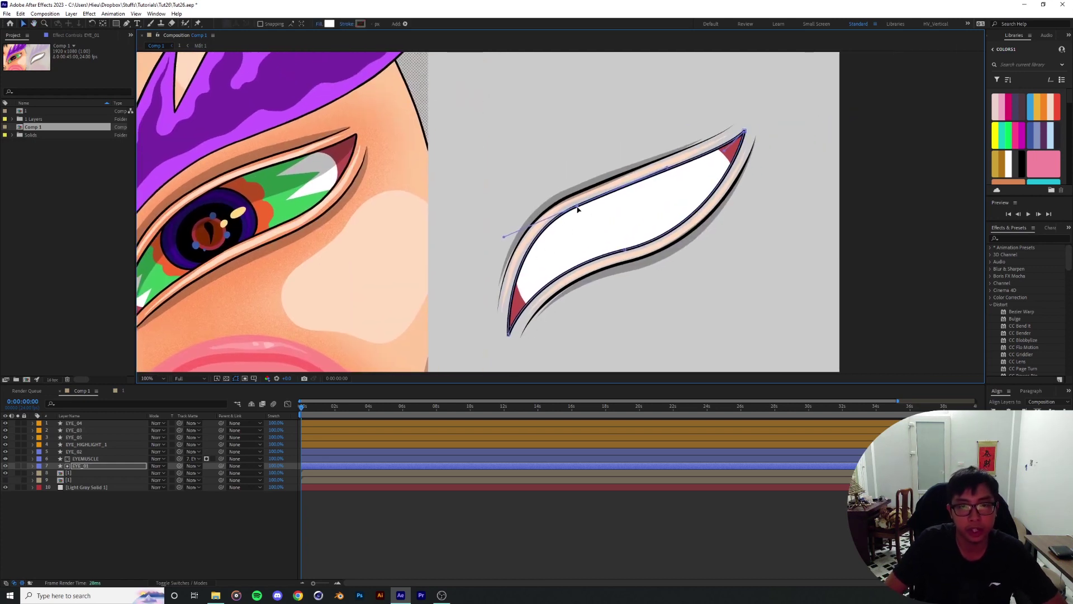
drag(578, 208, 587, 214)
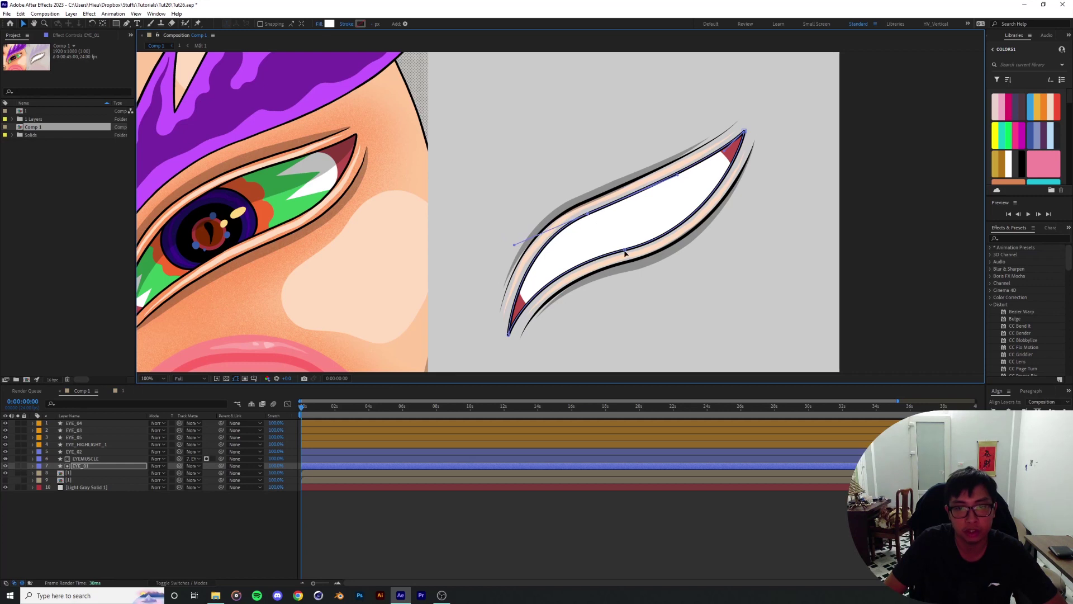
drag(625, 254, 575, 246)
drag(510, 260, 517, 264)
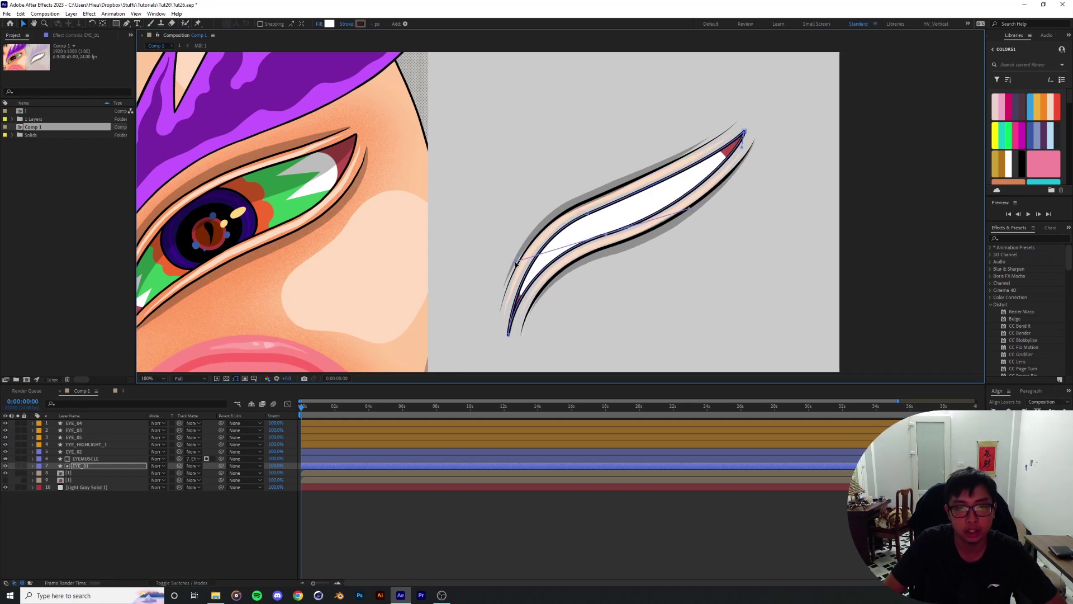